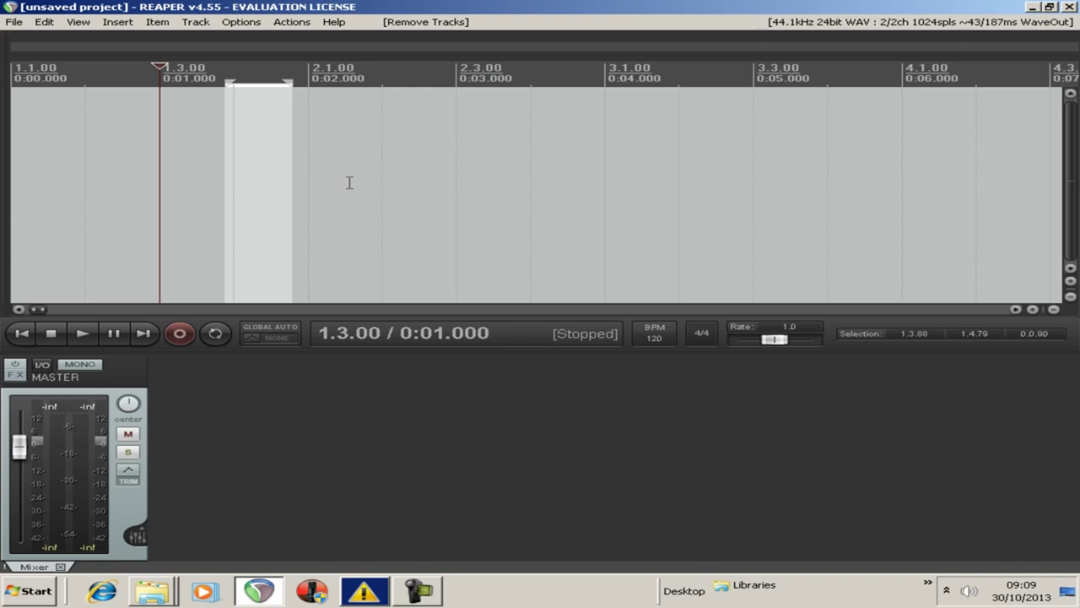
Step: Move the edit cursor to 2.2.00 and remove the time selection from the empty timeline
key(Right)
key(Right)
key(Right)
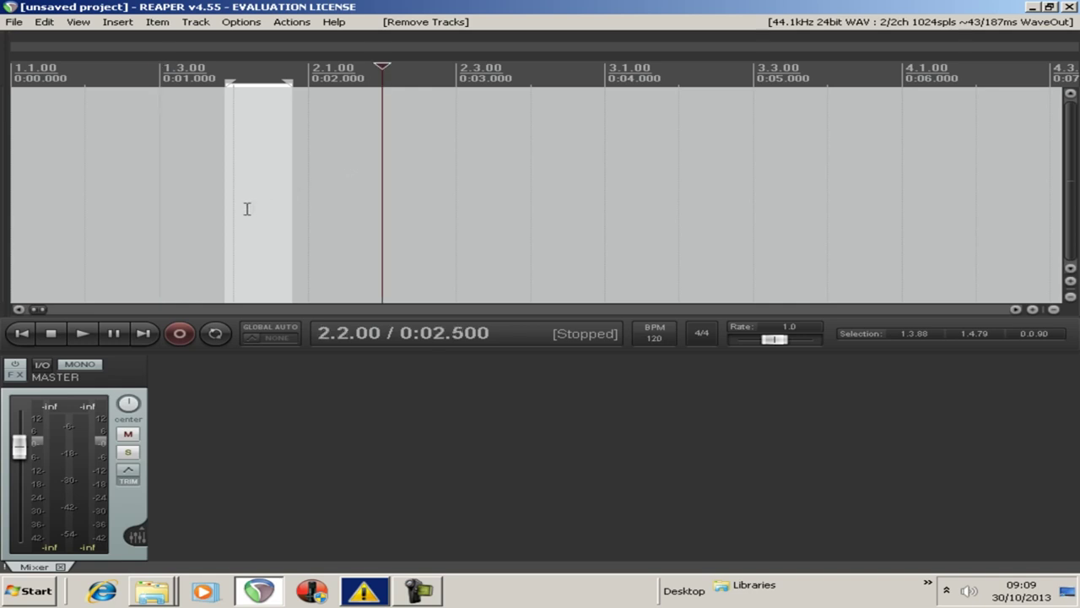
key(Escape)
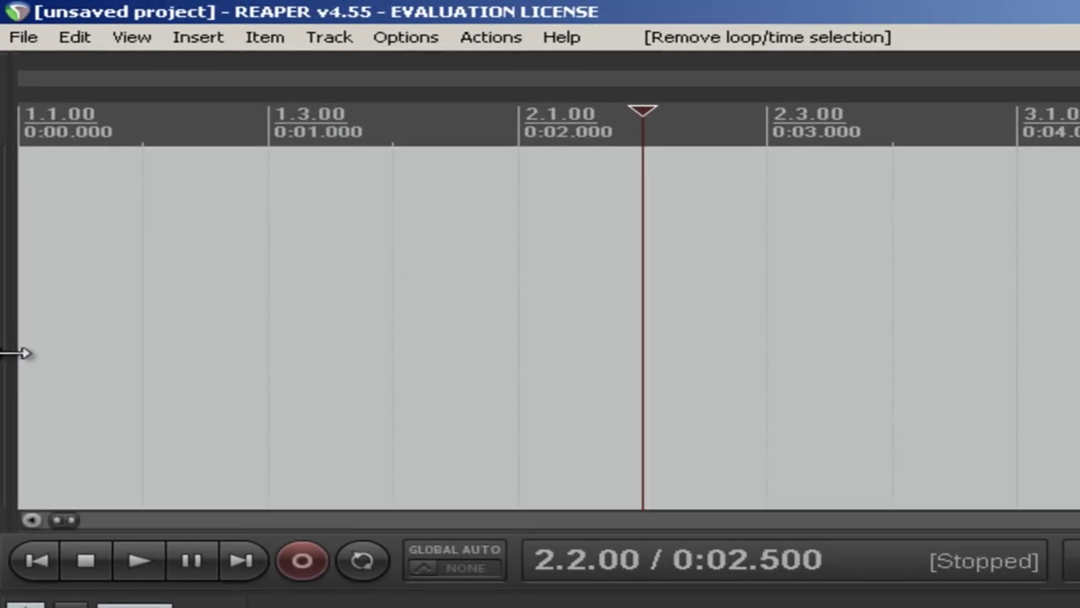
Step: Reveal the track control panel beside the timeline, add two new tracks and leave them unselected
drag(18, 353, 432, 317)
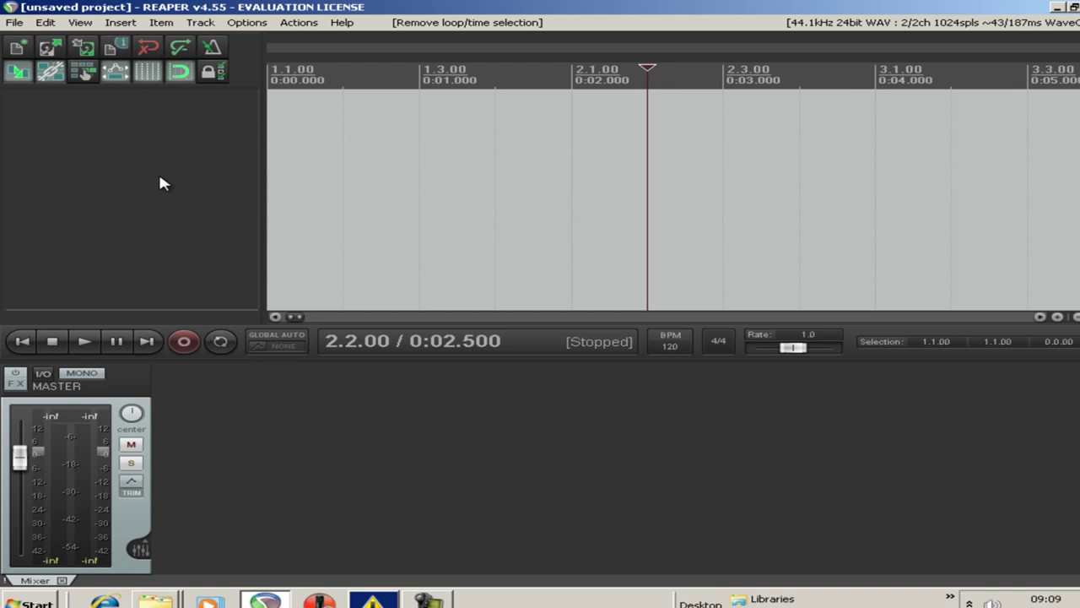
double_click(158, 170)
double_click(160, 187)
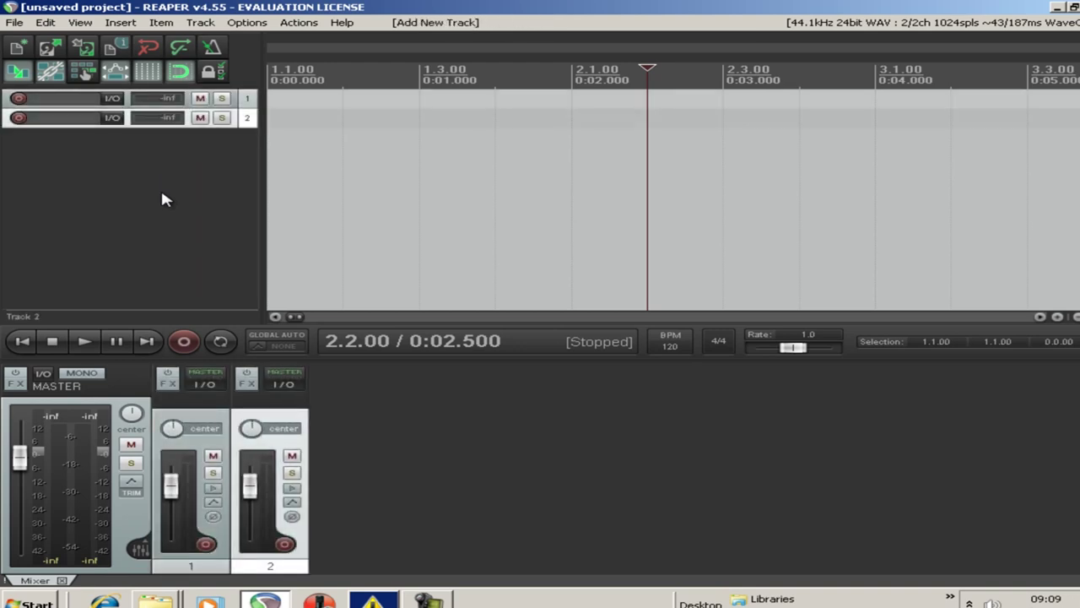
click(91, 192)
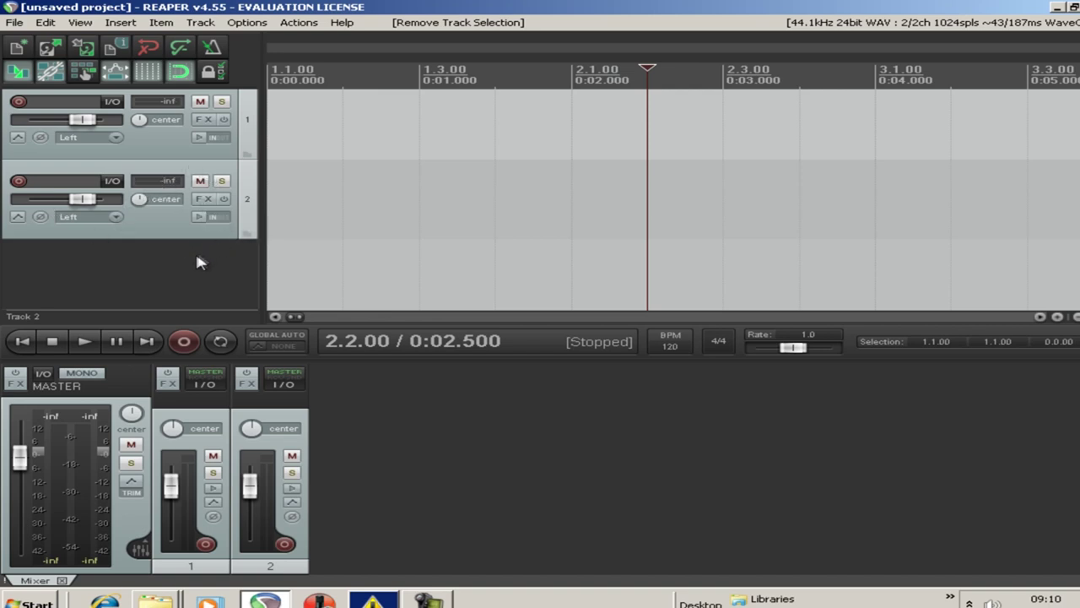
Step: Insert a third new track below track 2
right_click(169, 265)
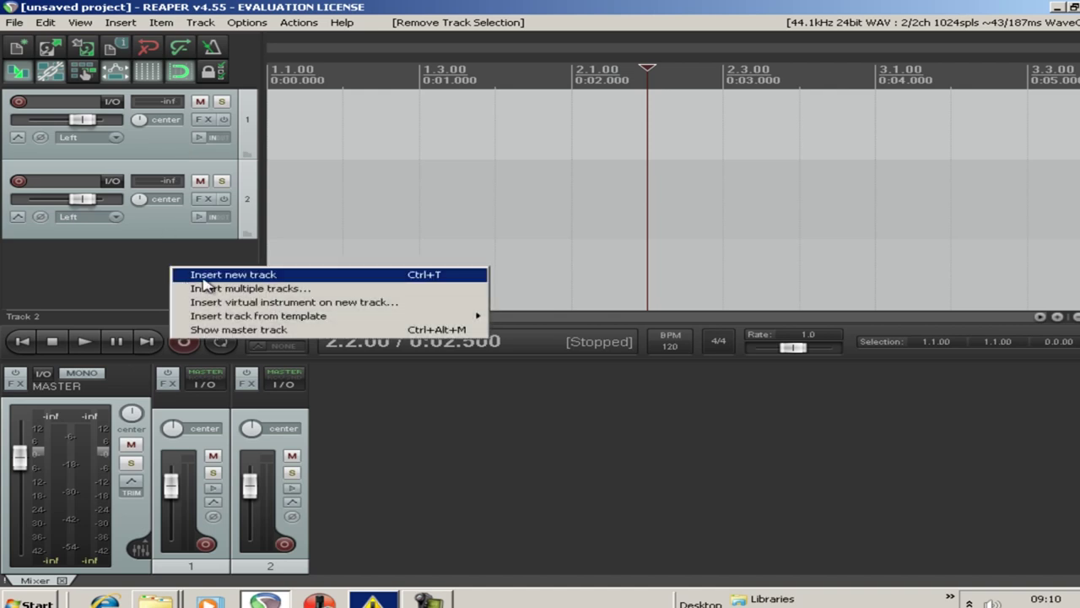
click(204, 279)
scroll(122, 230, down, 2)
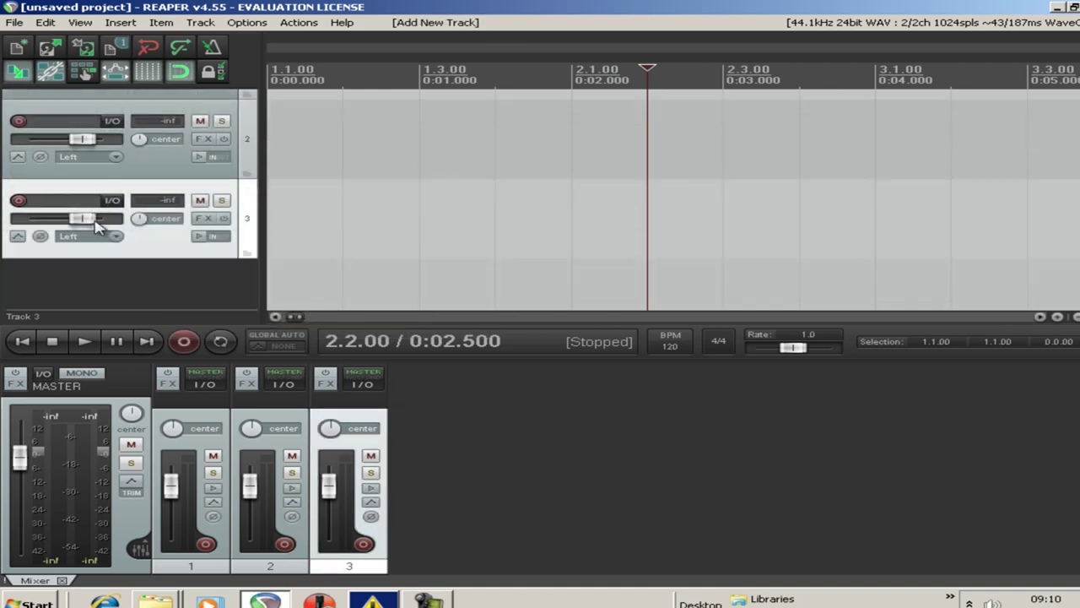
Step: Examine the options for inserting multiple tracks, including the list of track counts, and close them without inserting any
right_click(146, 286)
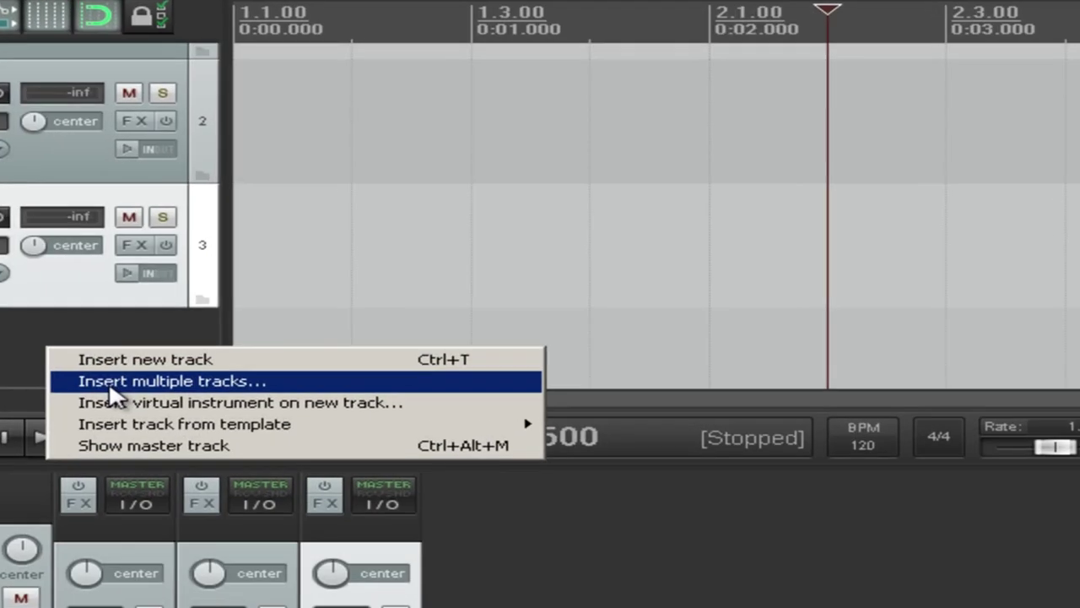
click(109, 384)
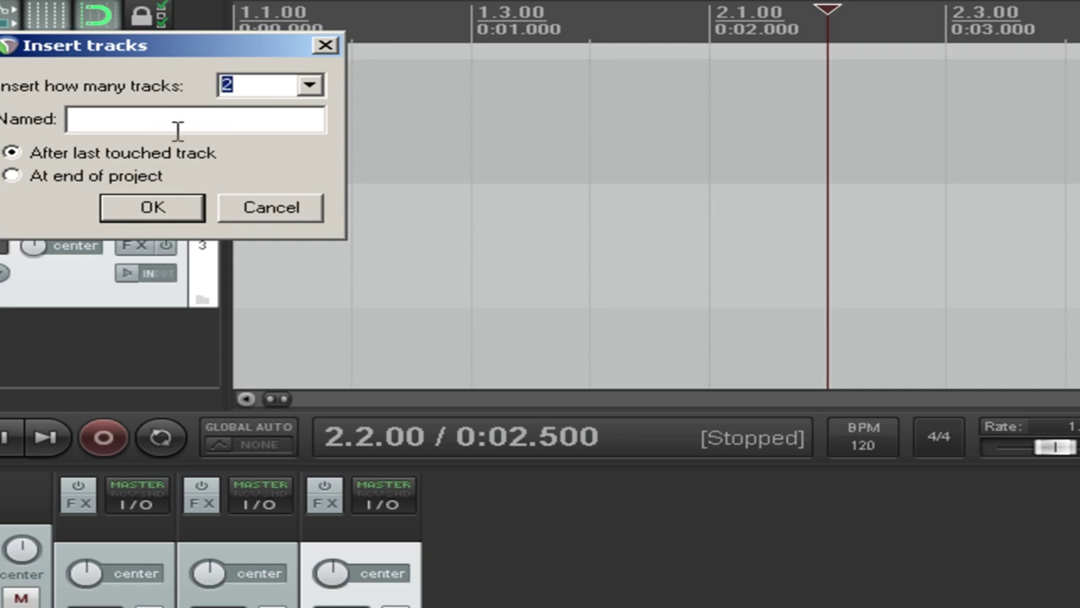
click(309, 86)
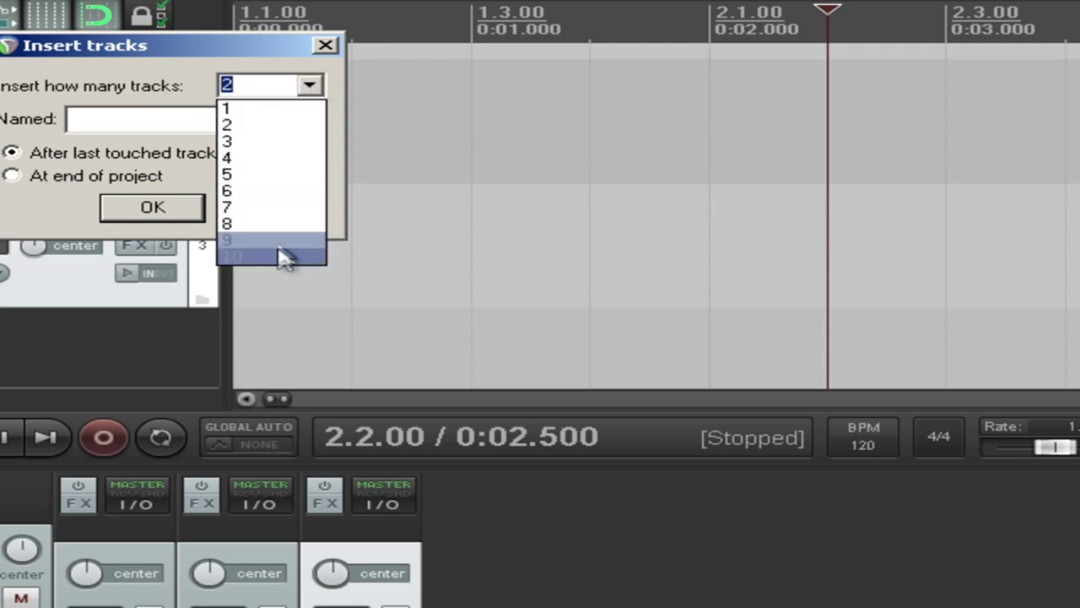
click(312, 86)
click(312, 87)
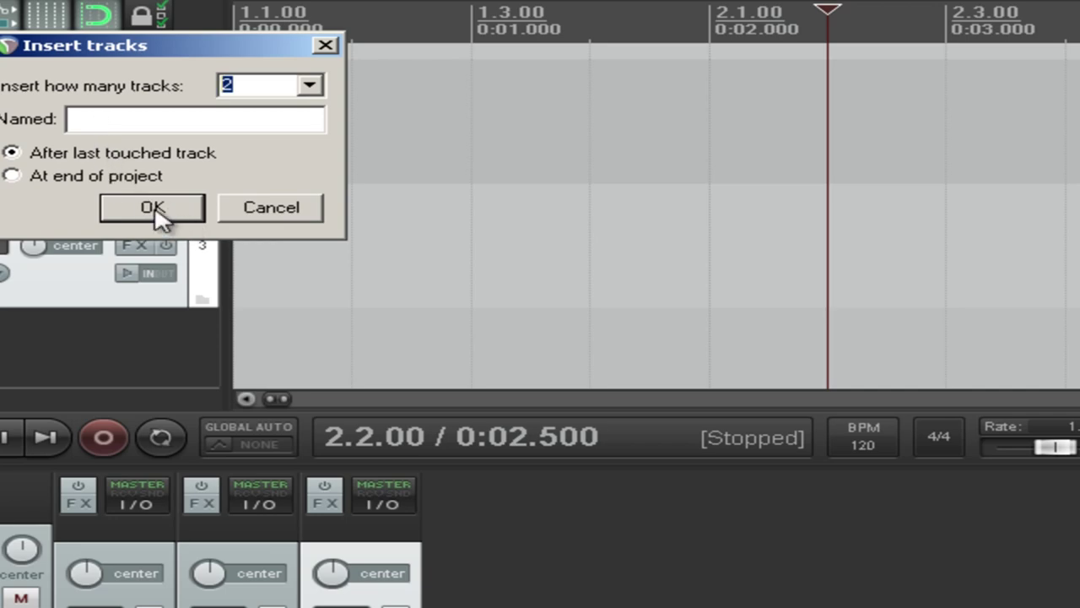
click(272, 209)
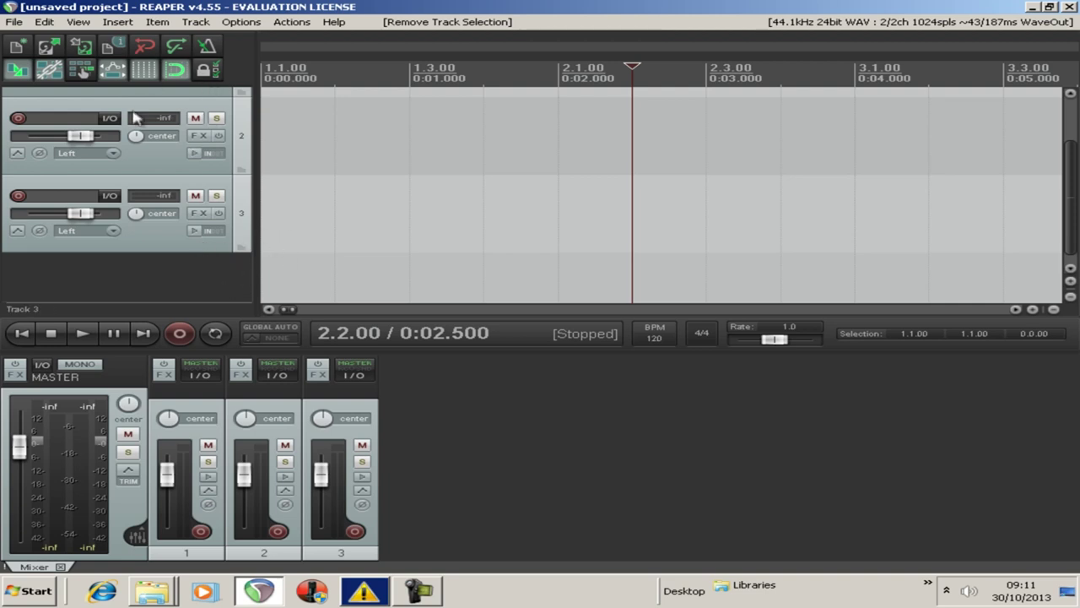
Step: Toggle record arming on track 2 and open the audio Device page of the preferences
click(18, 119)
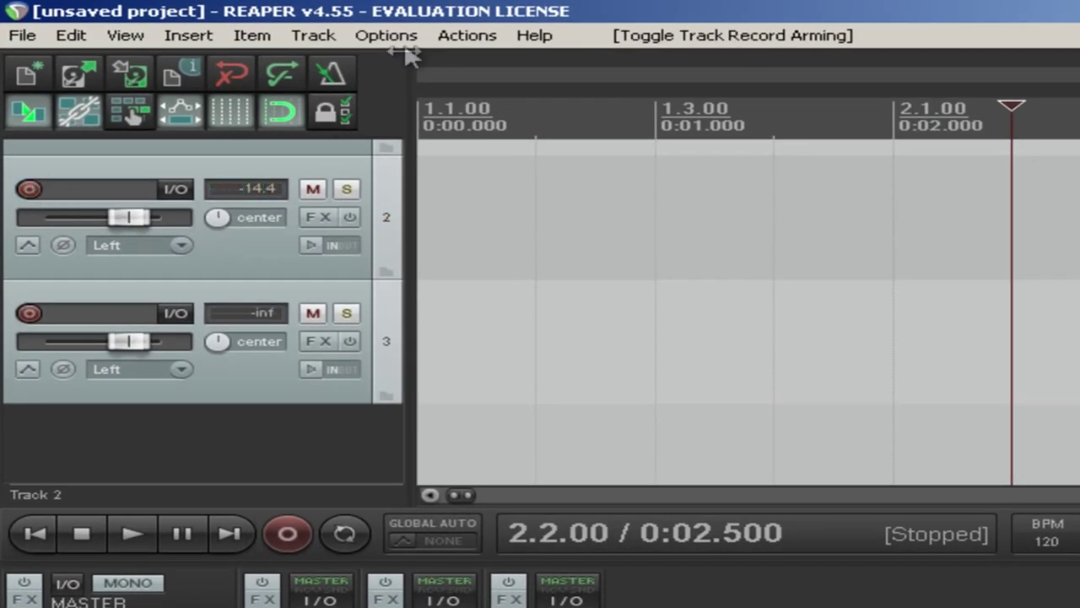
click(373, 34)
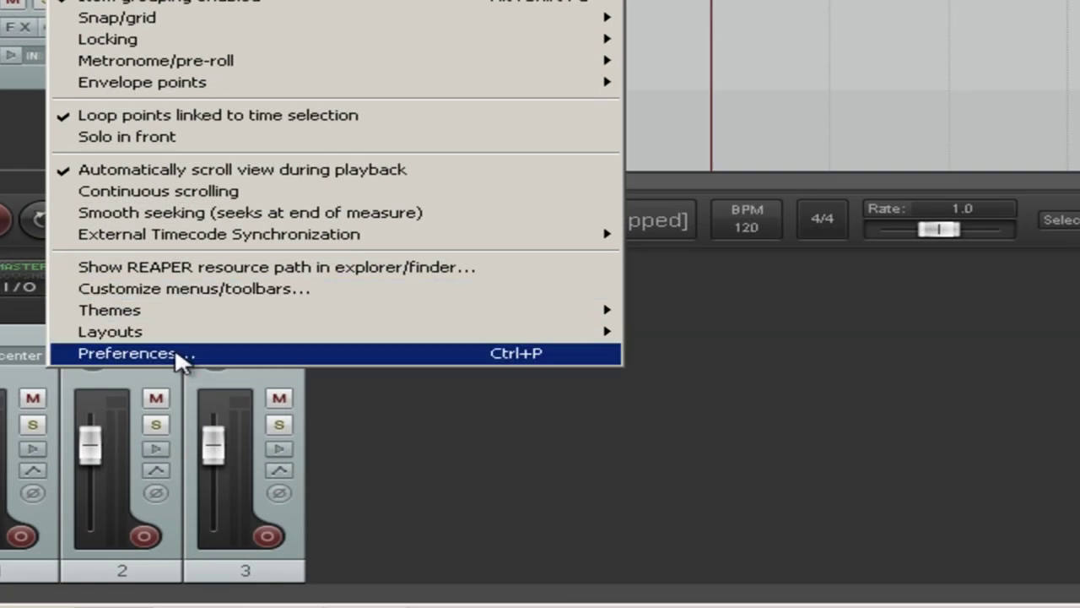
click(182, 355)
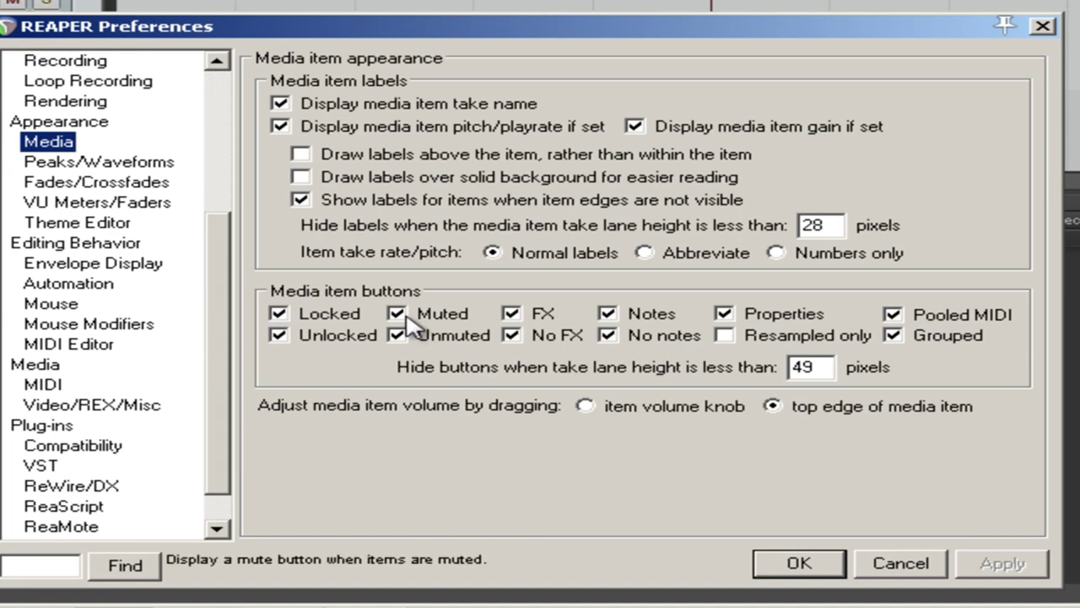
scroll(218, 308, up, 4)
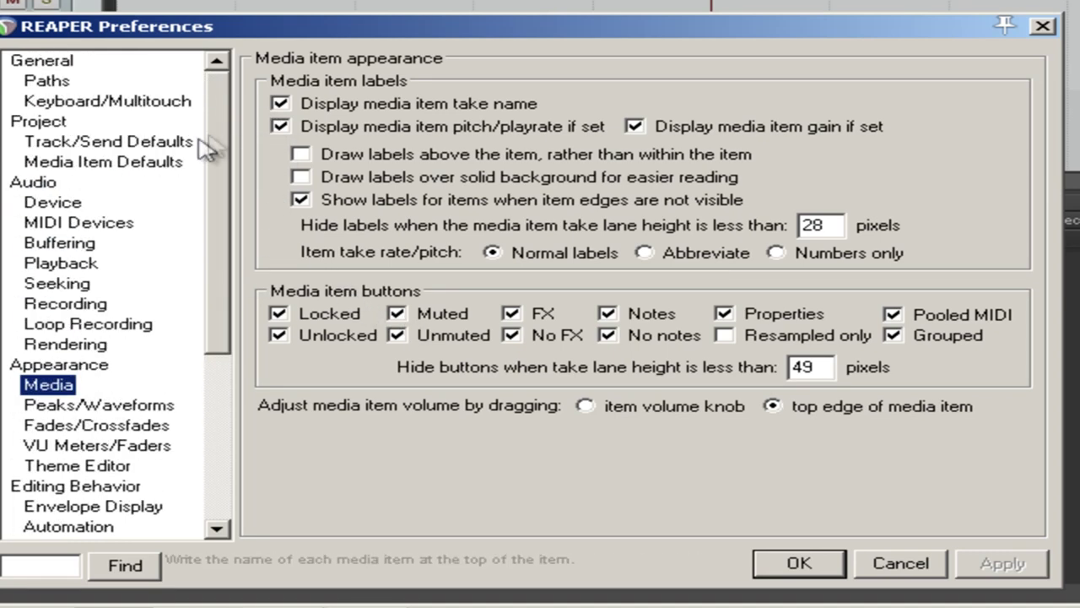
click(68, 209)
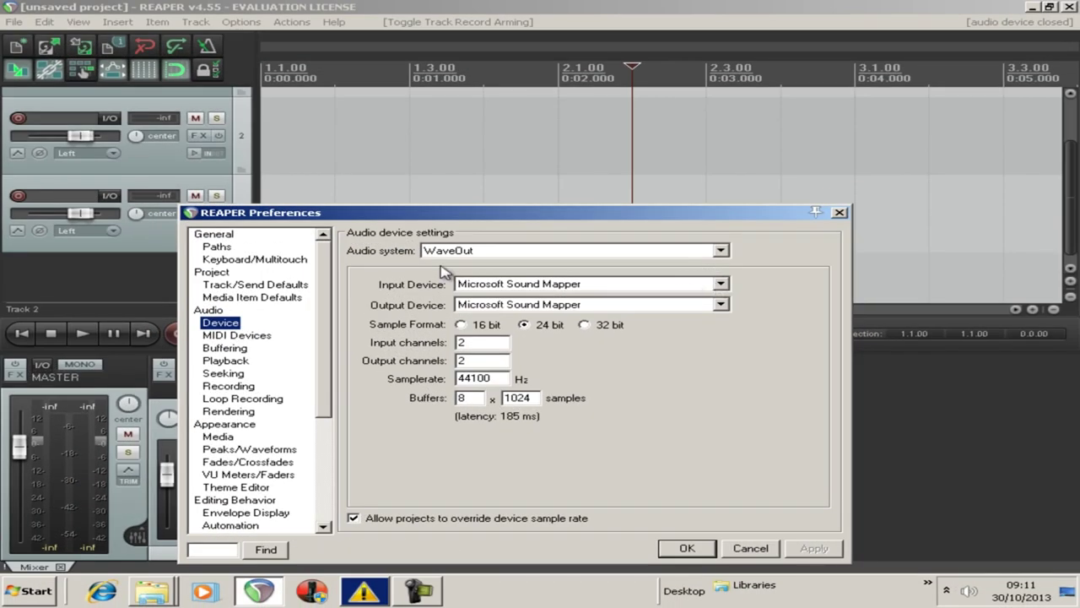
Step: Examine the input devices offered for the WaveOut audio system and close the preferences
click(723, 287)
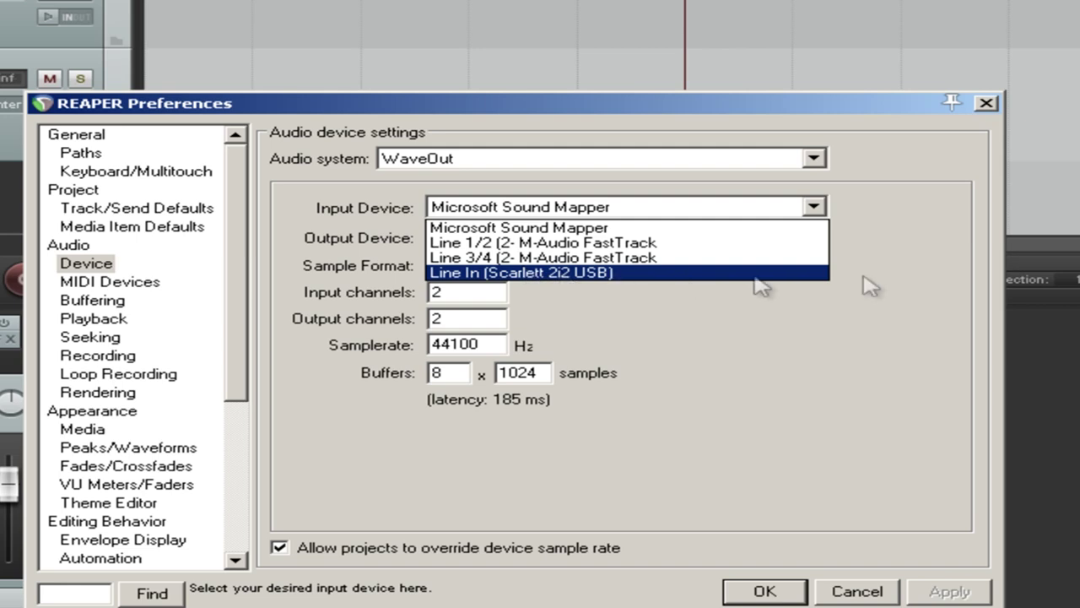
click(958, 275)
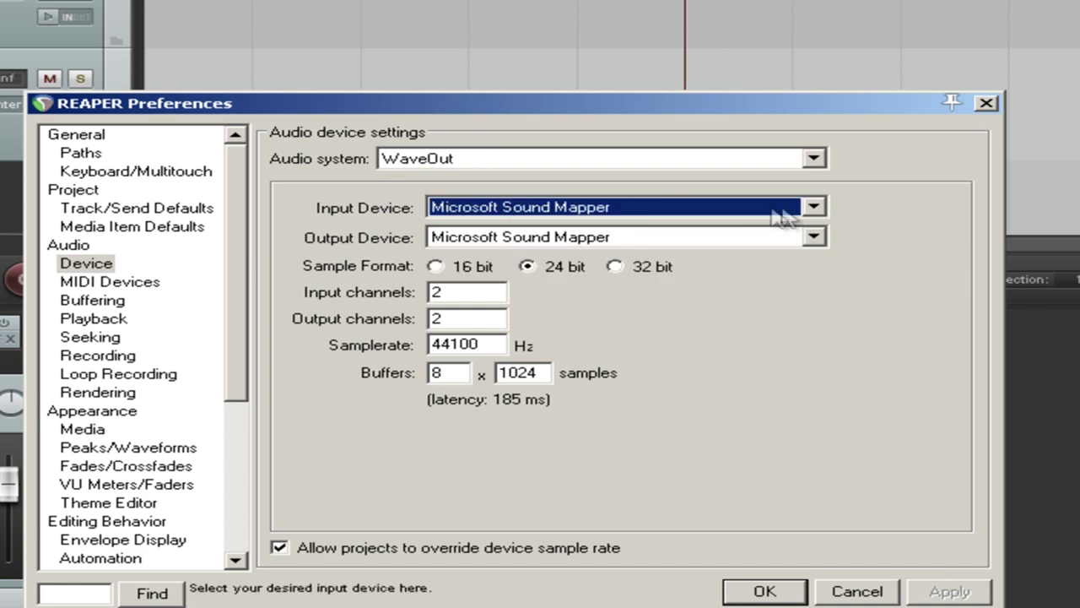
click(814, 209)
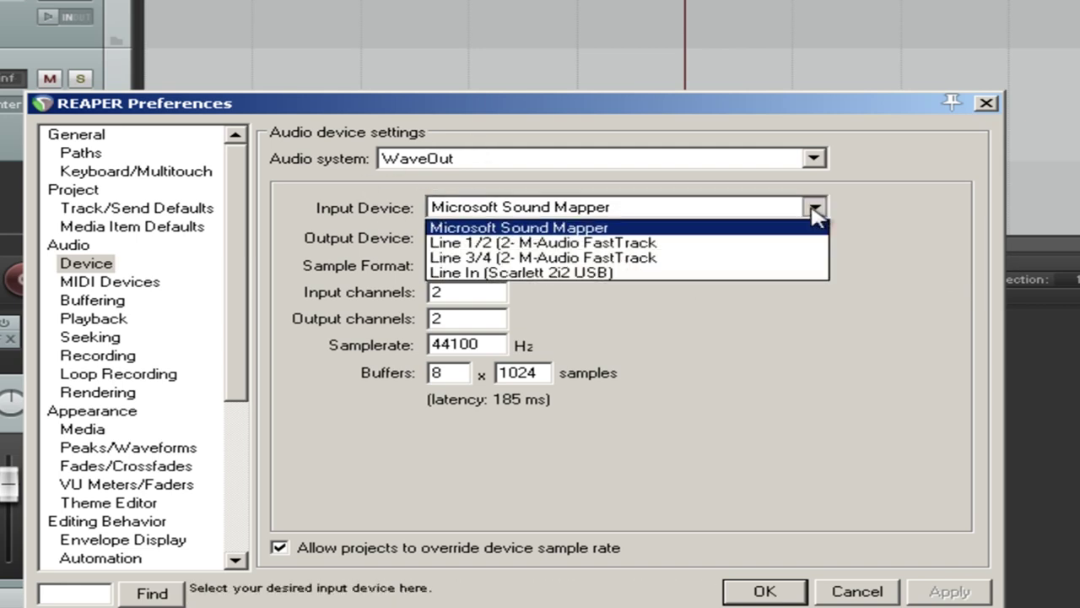
click(814, 341)
click(740, 584)
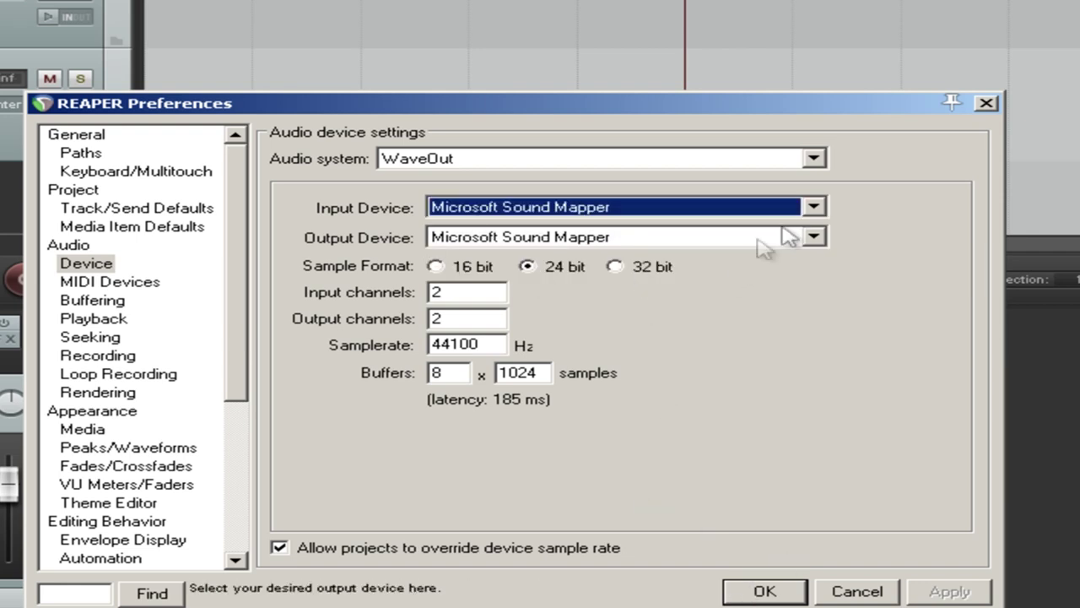
click(815, 210)
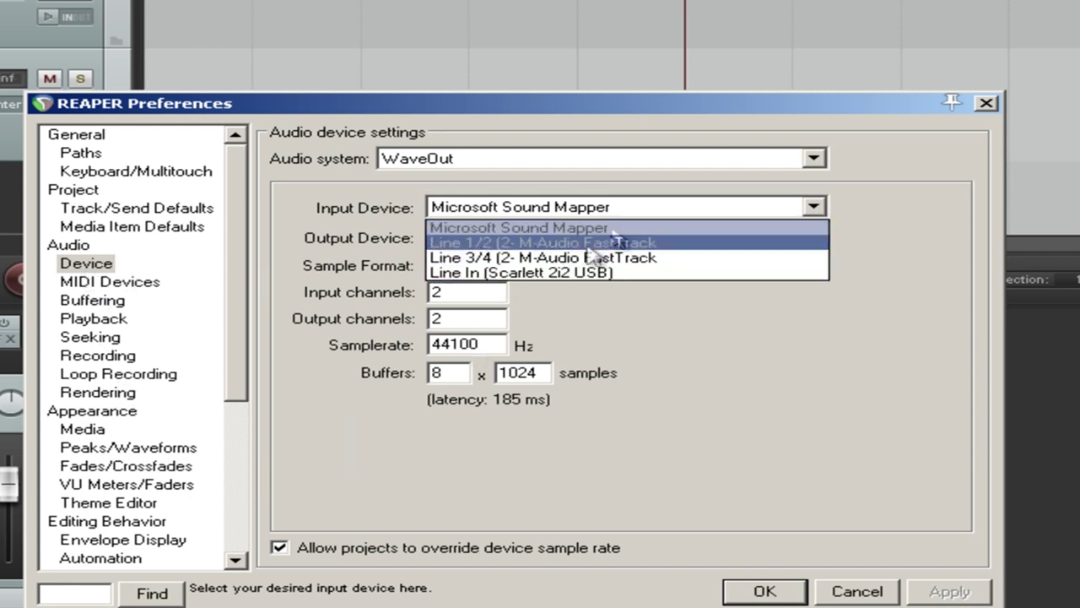
click(806, 447)
click(765, 590)
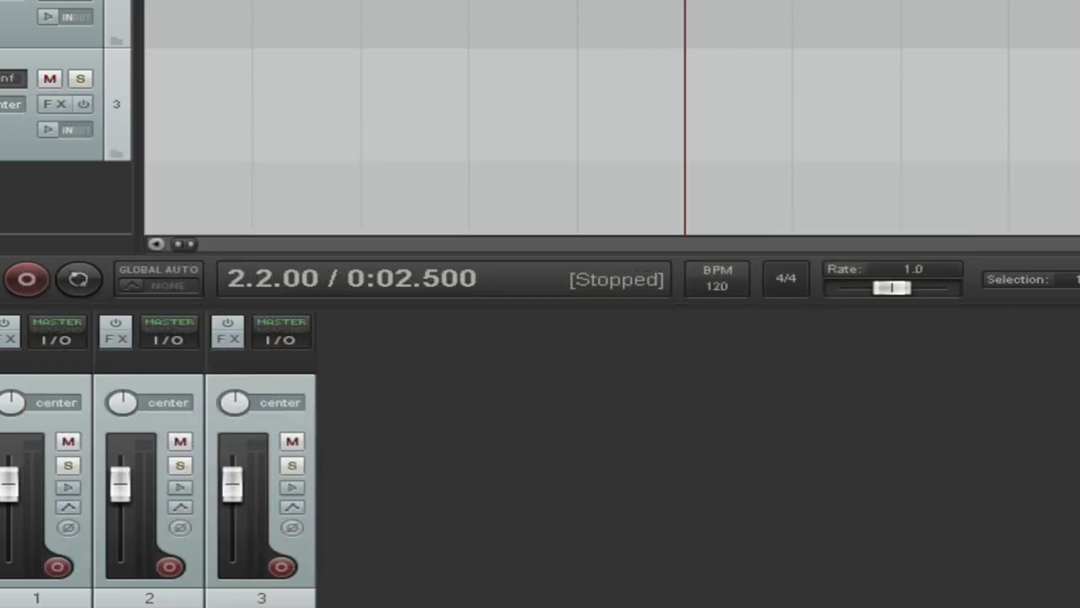
Step: Examine the mono, stereo, MIDI and none input choices of track 2 and leave its input as it is
click(0, 16)
mouse_move(0, 34)
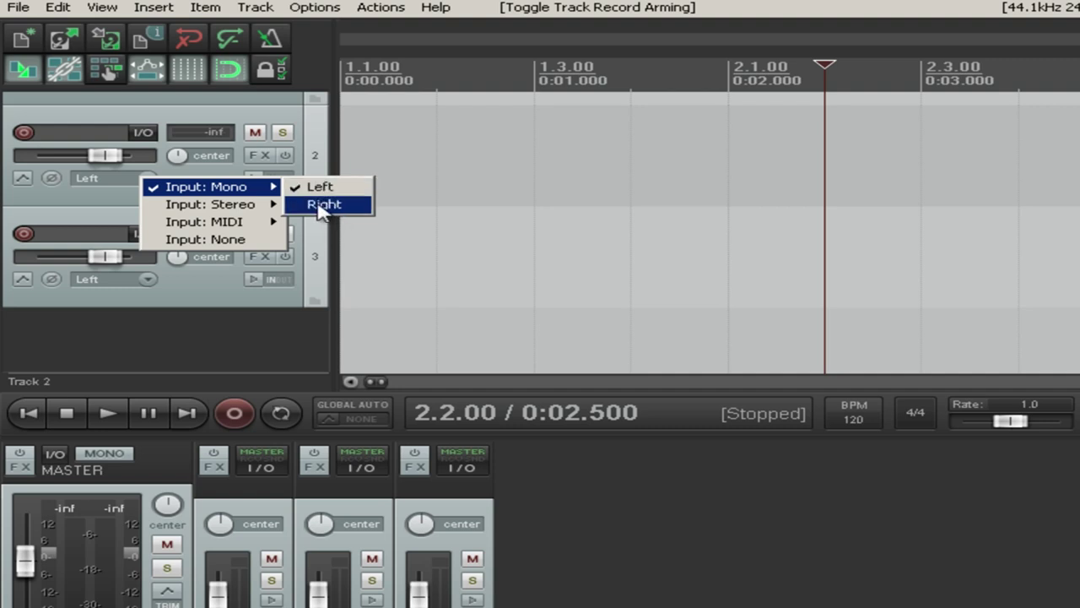
mouse_move(240, 211)
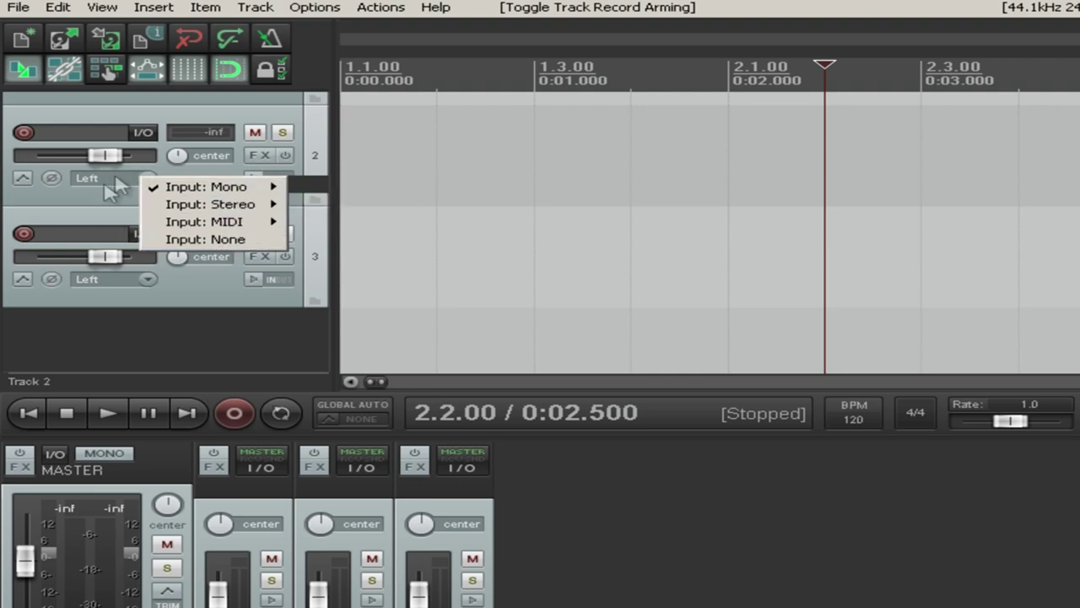
click(98, 195)
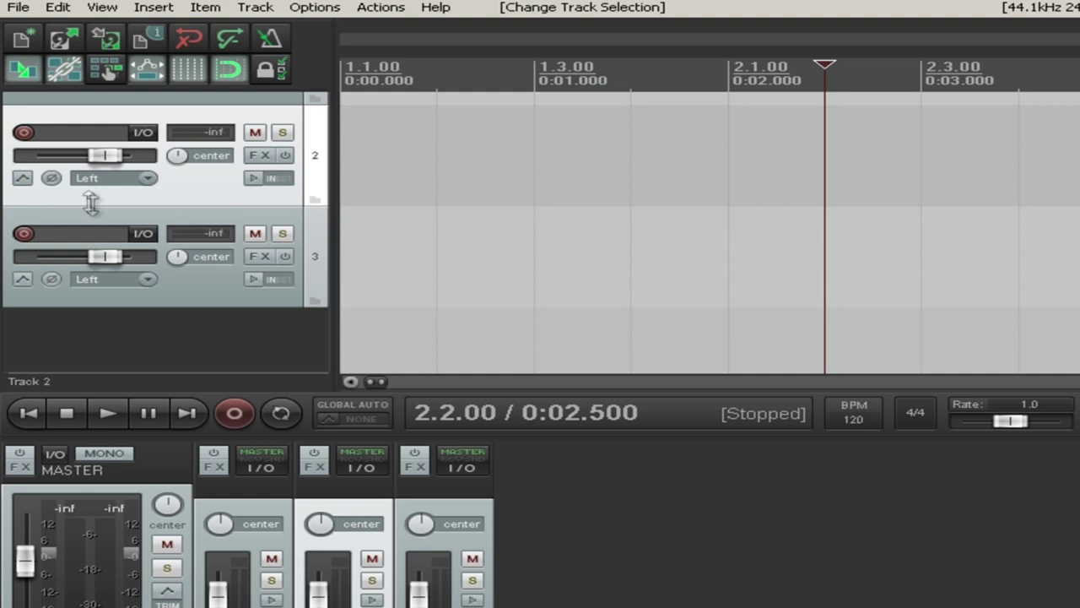
Step: Arm track 2 for recording and widen the track control panel enough to show the track's Input FX control
click(23, 134)
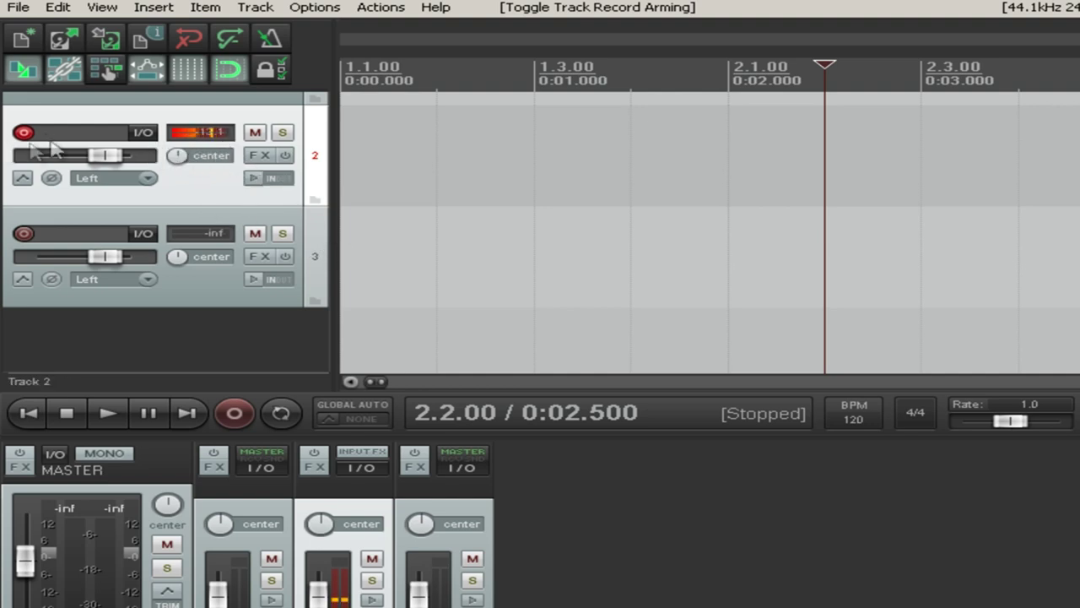
drag(330, 217, 447, 217)
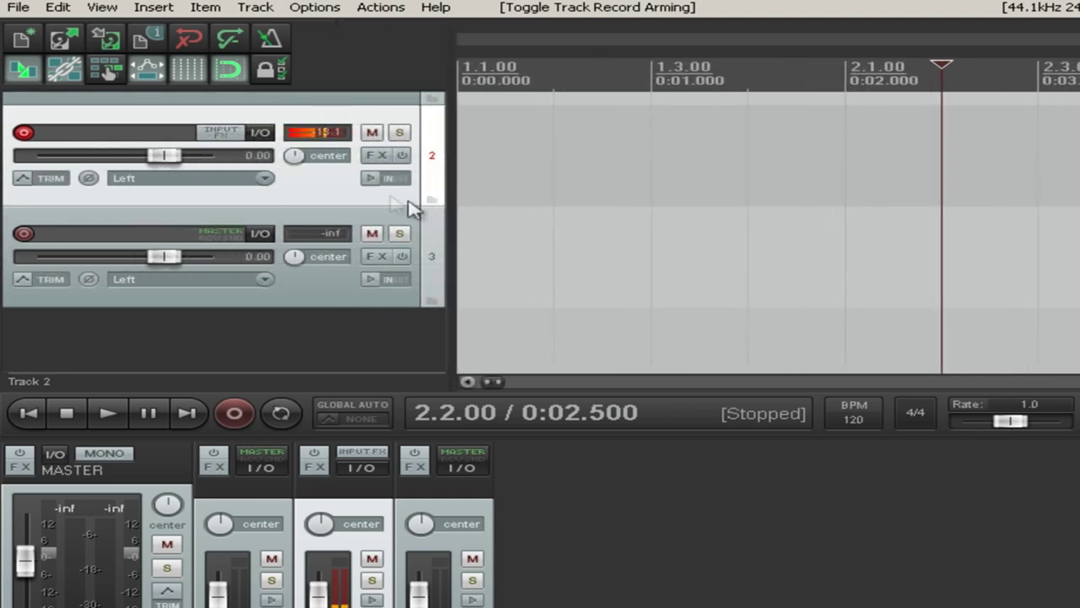
Step: Open the input FX chain of track 2 and filter the plug-in list by "comp"
click(216, 143)
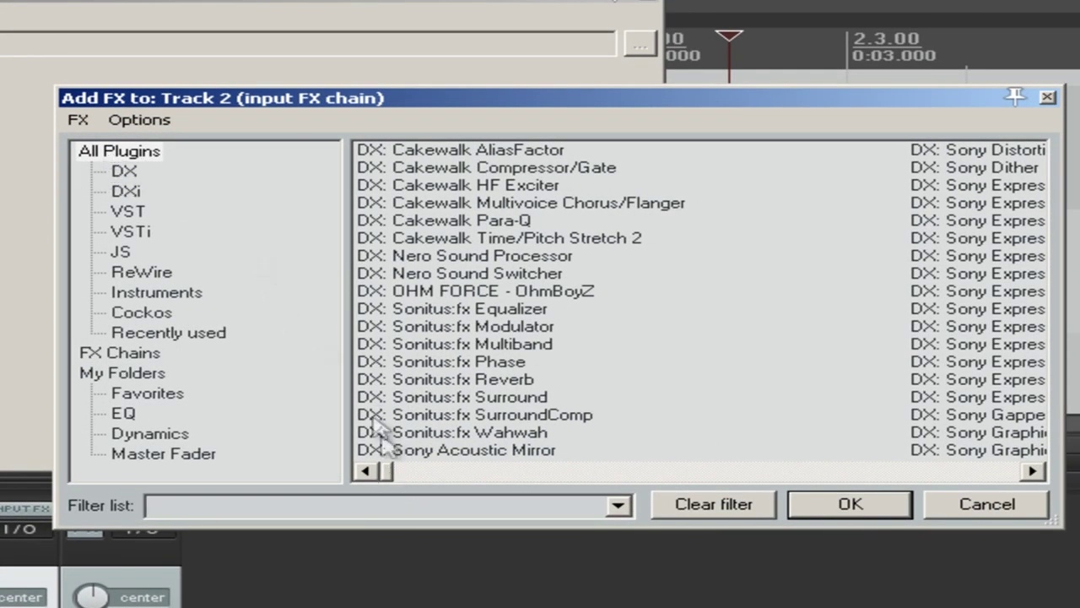
drag(393, 471, 165, 504)
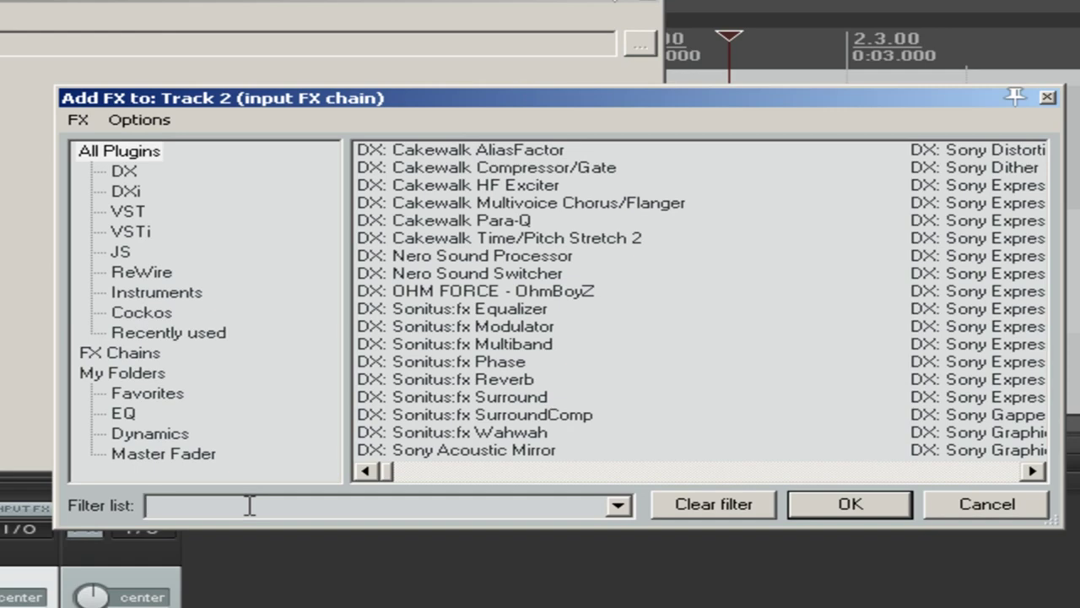
text(omp)
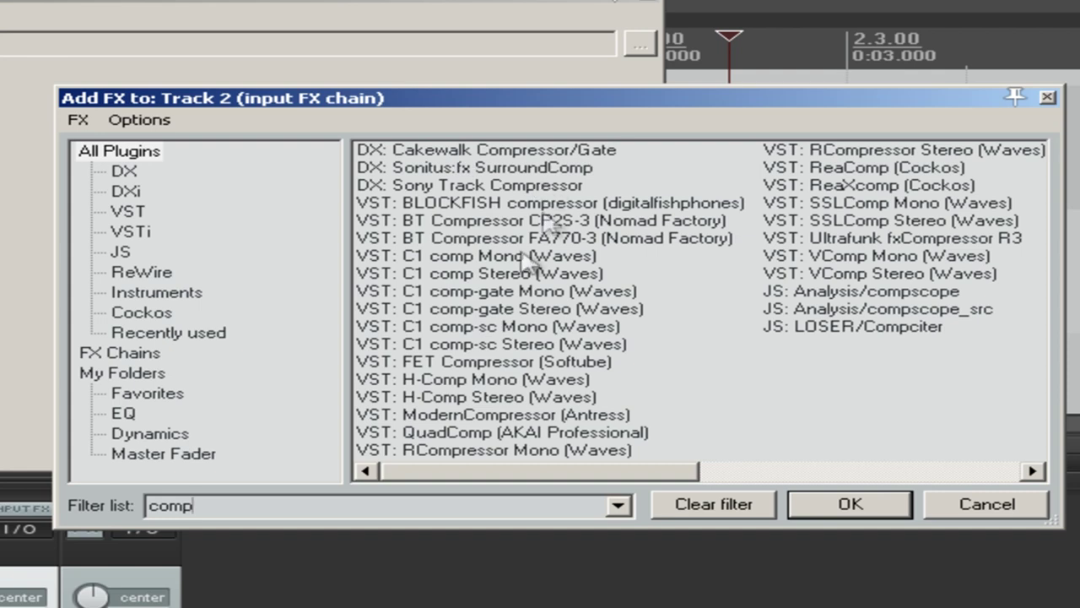
Step: Filter the plug-in list by "cla" and add VST: CLA-2A Mono (Waves) to track 2's input FX chain
double_click(241, 504)
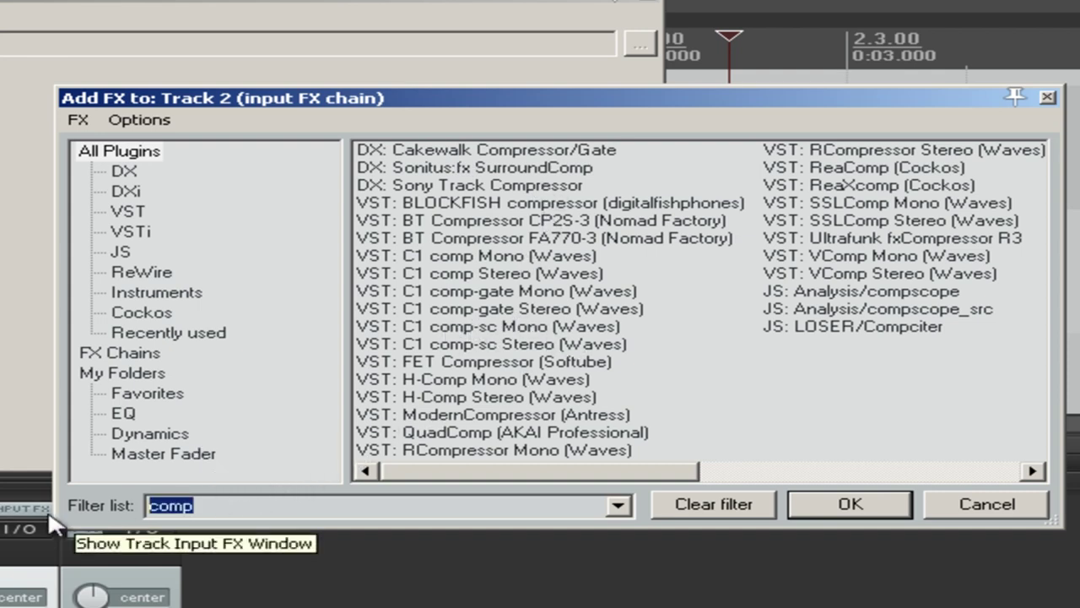
text(cla)
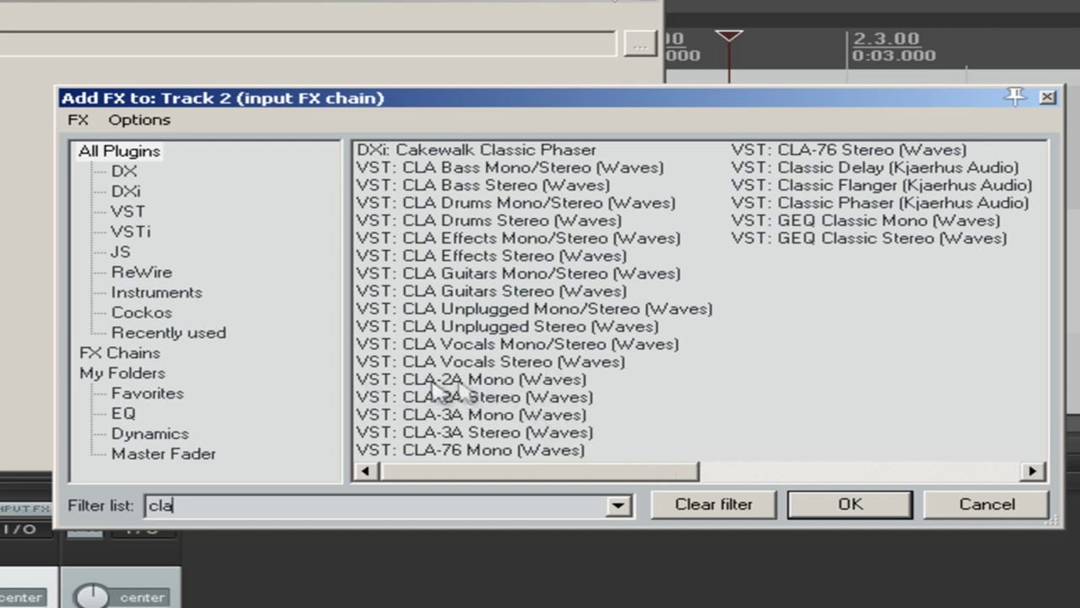
click(497, 380)
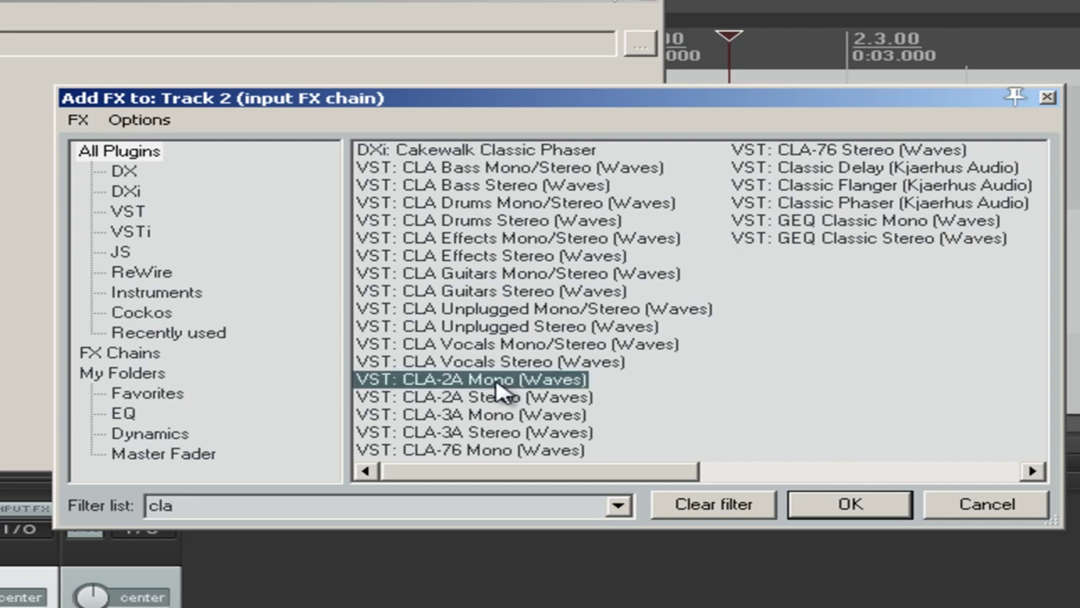
double_click(500, 381)
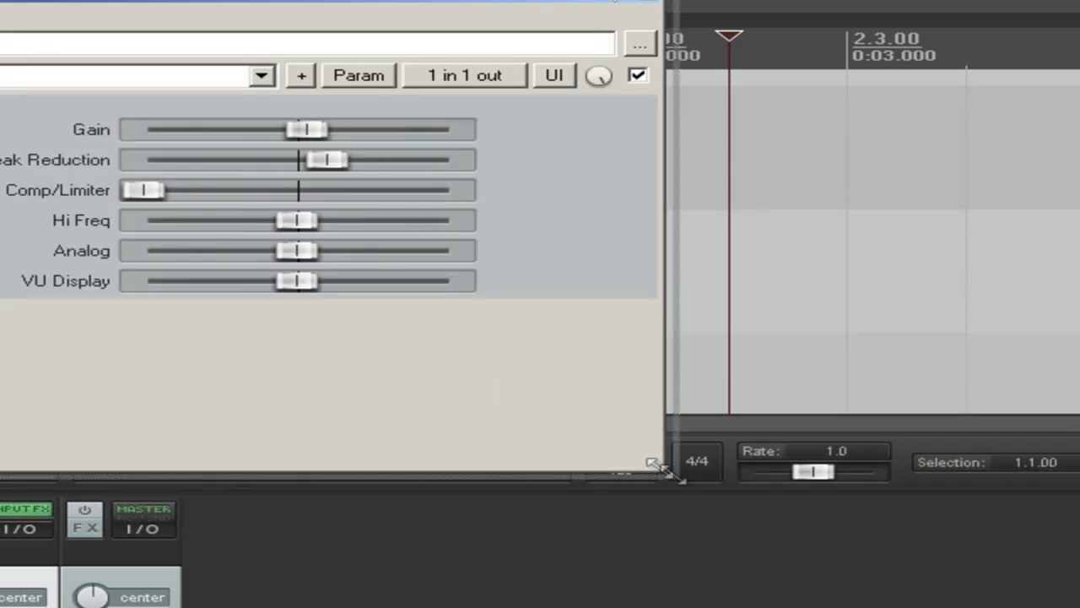
Step: Enlarge the input FX window and switch the CLA-2A from plain parameter sliders to its graphical interface
drag(662, 475, 897, 568)
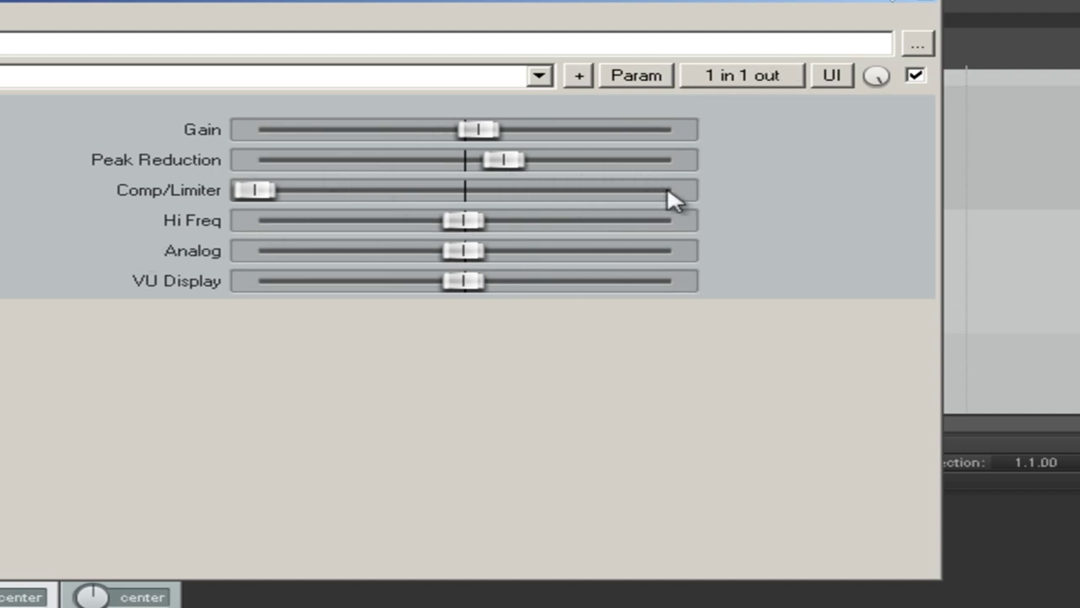
click(832, 78)
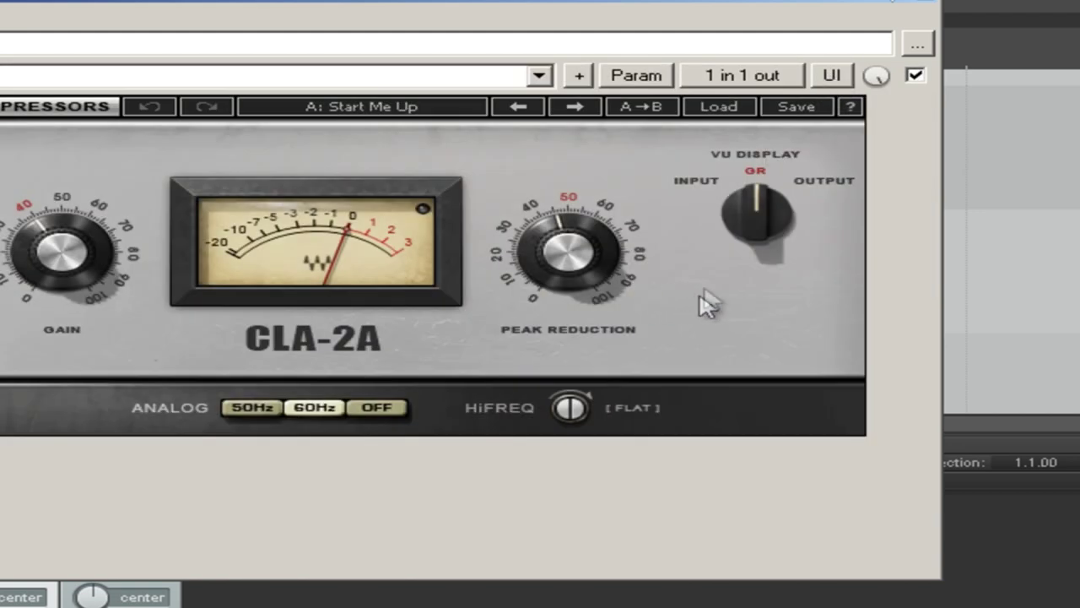
click(833, 80)
click(835, 81)
click(832, 80)
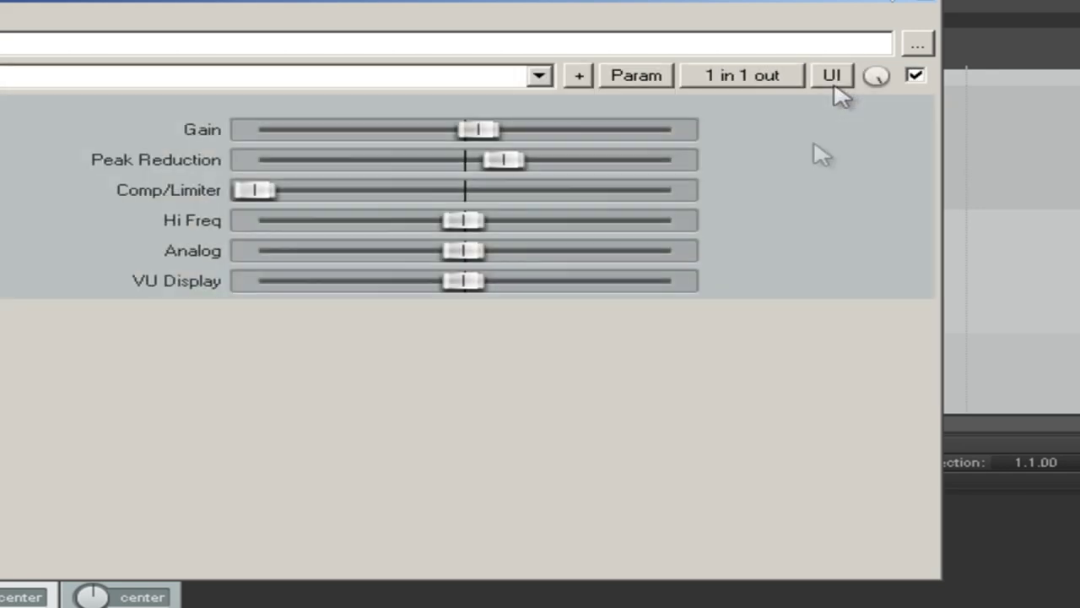
click(834, 78)
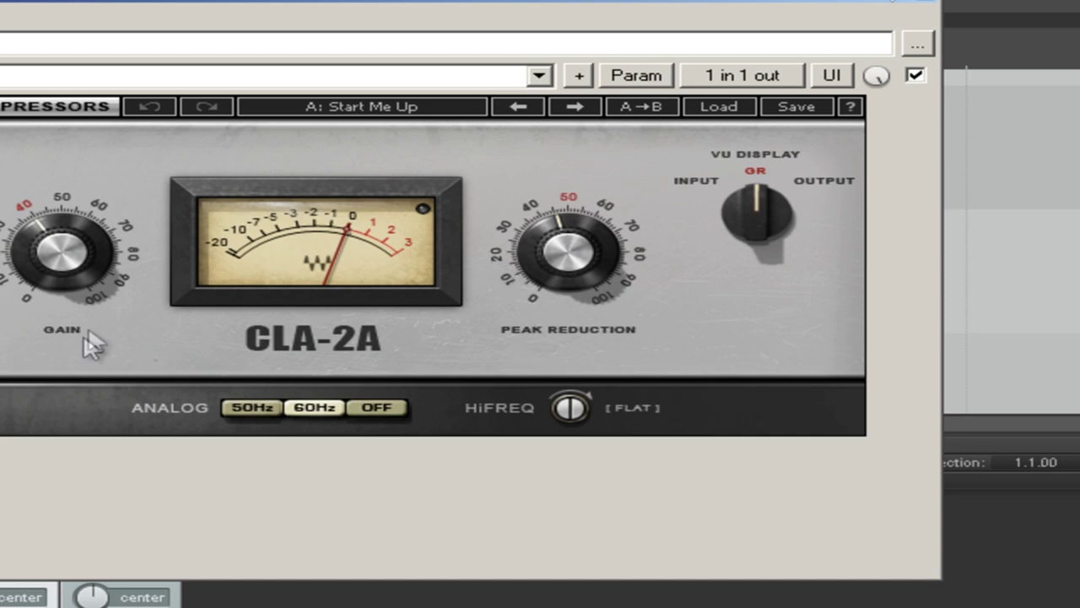
Step: Examine the CLA-2A's factory presets and keep the current preset
click(730, 109)
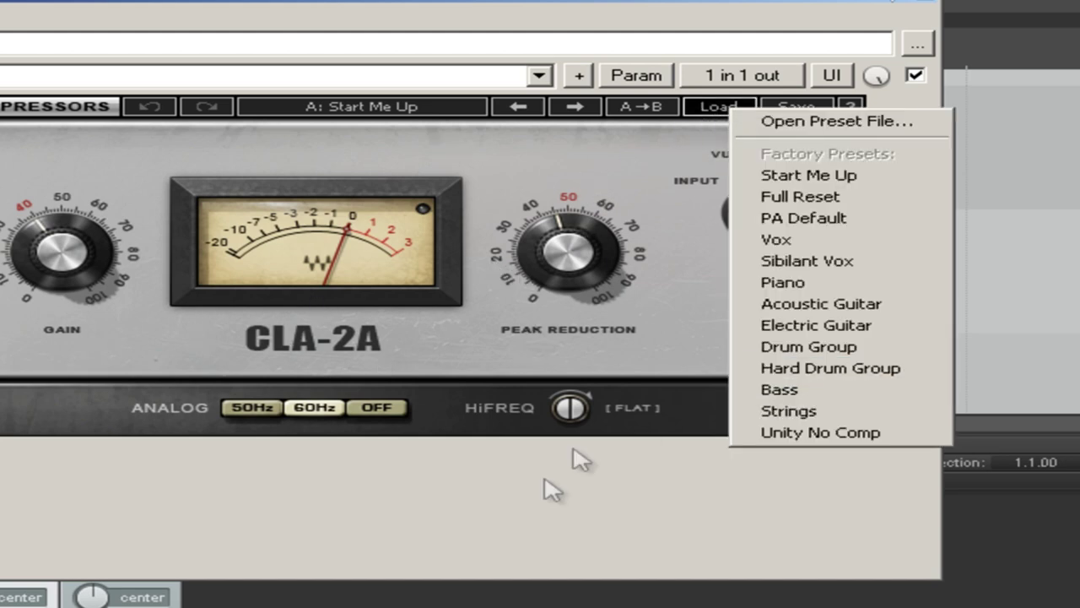
click(595, 523)
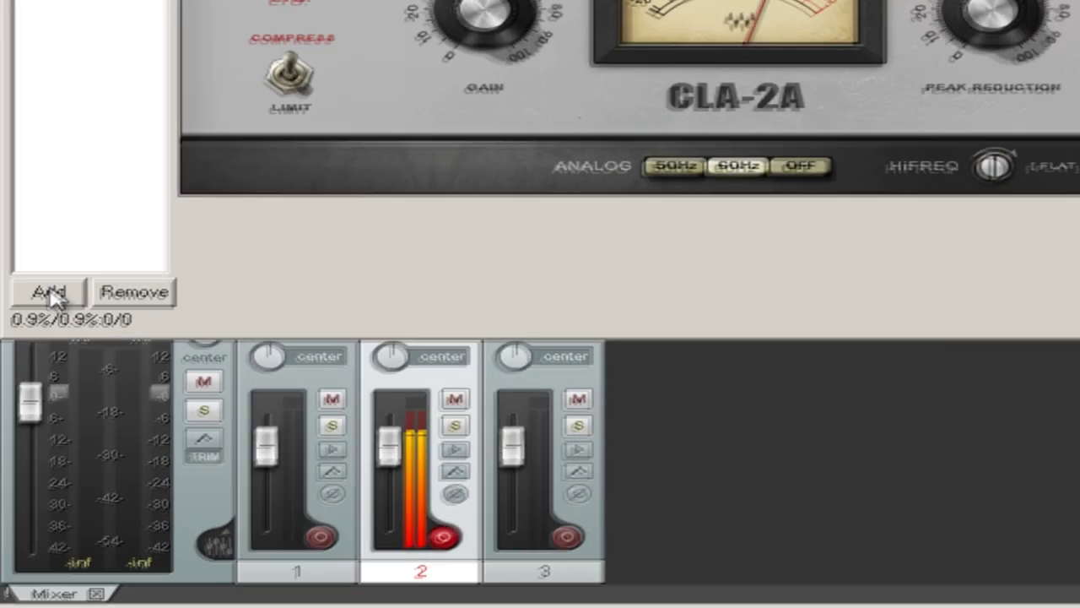
Step: Add VST: ReaEQ (Cockos) to track 2's input FX chain and show its graphical interface
click(48, 291)
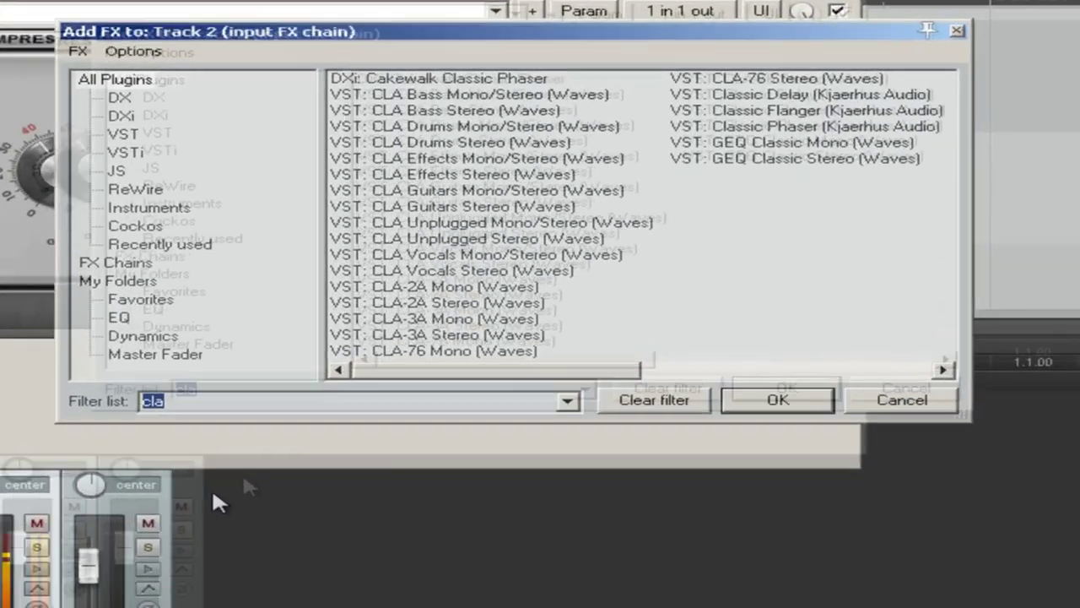
text(r)
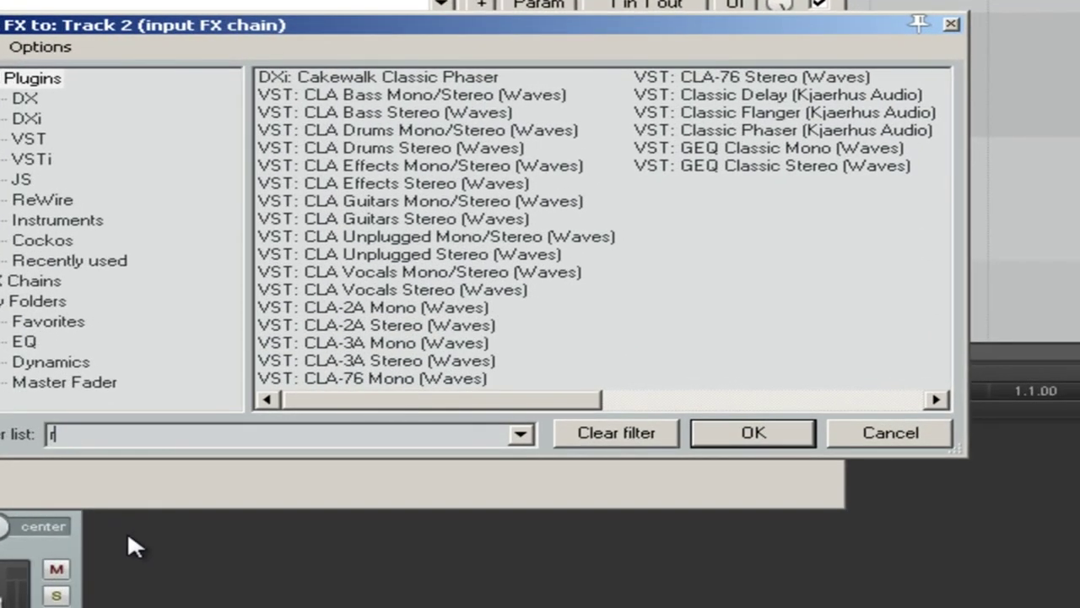
text(eae)
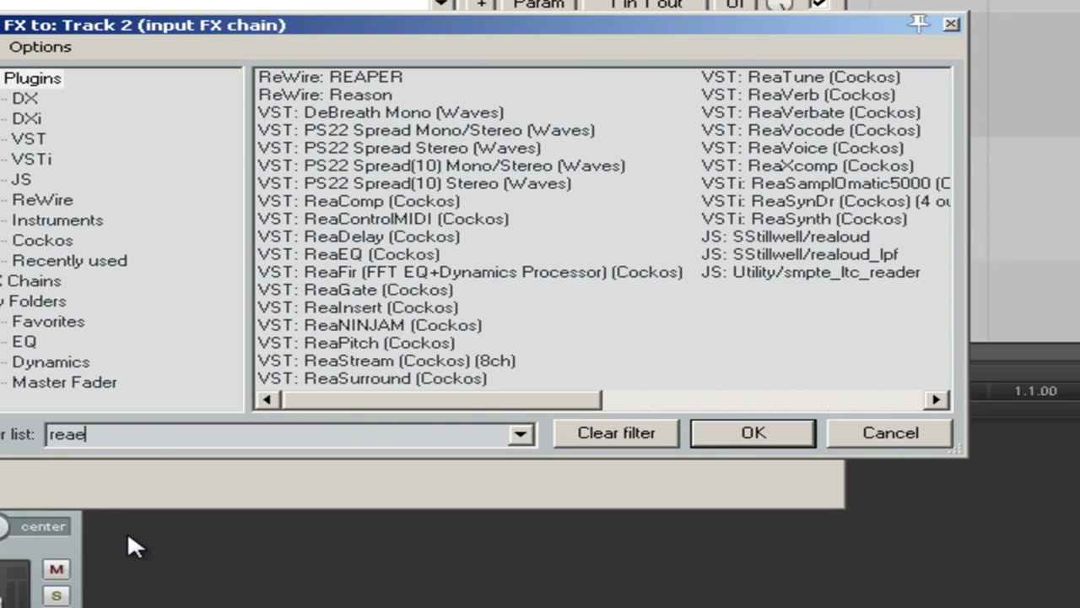
text(q)
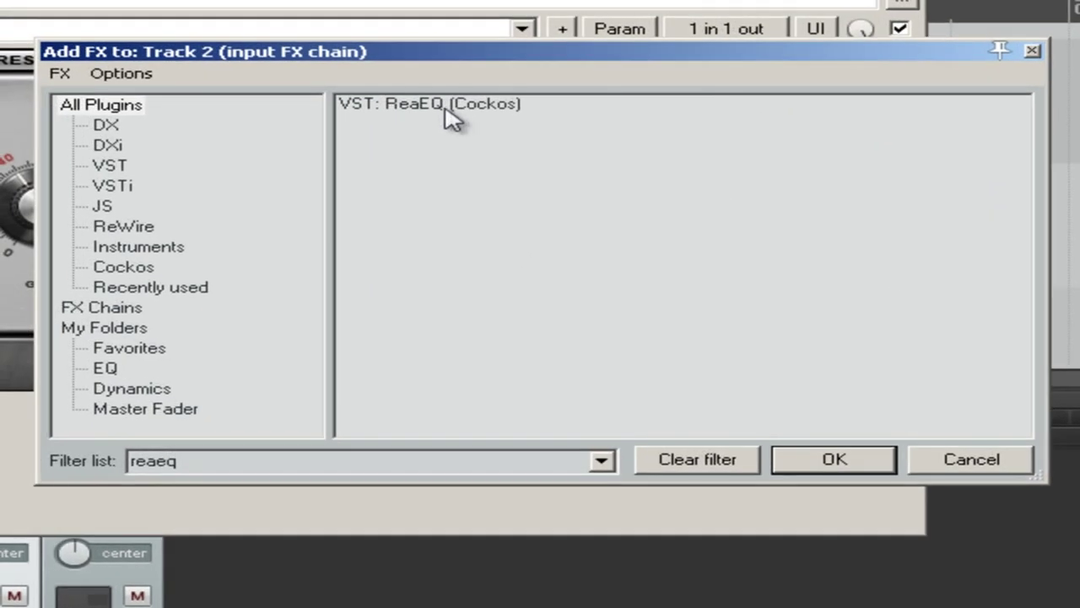
double_click(371, 84)
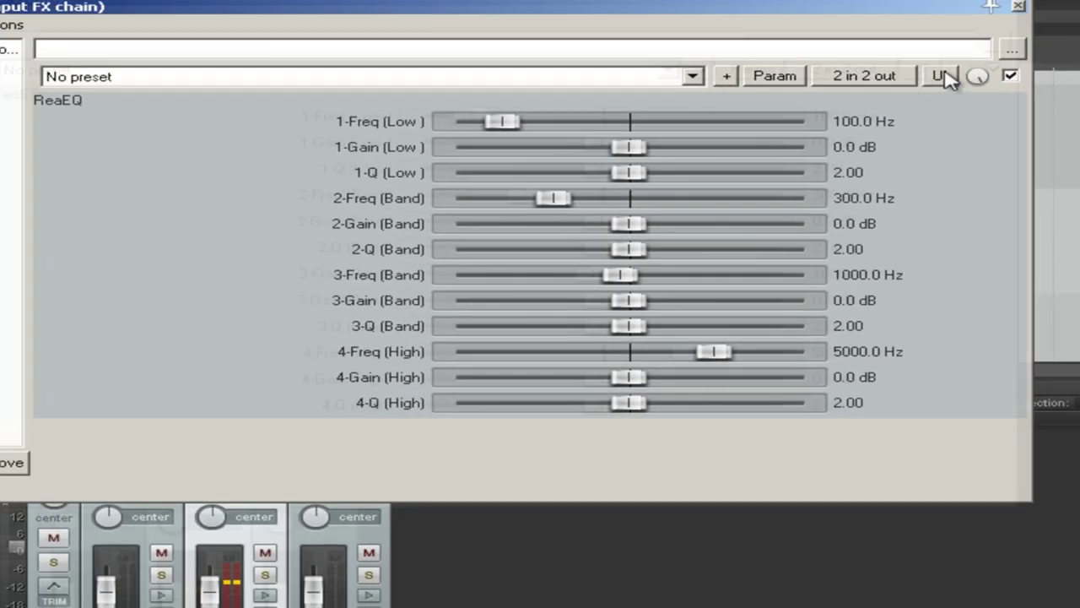
click(815, 28)
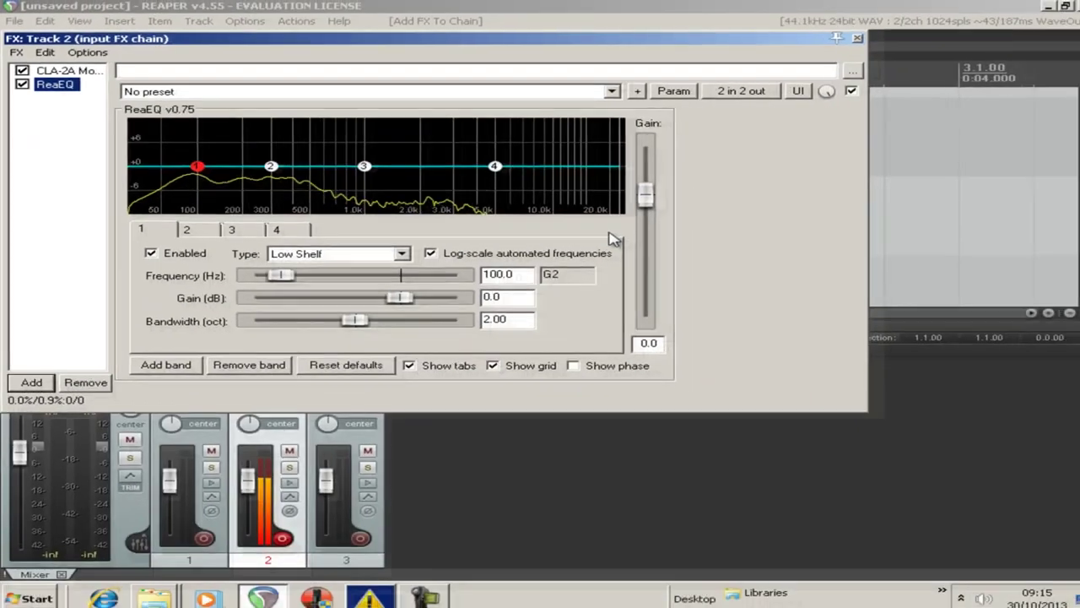
Step: Set ReaEQ's band 1 to High Pass and close the input FX chain
click(401, 253)
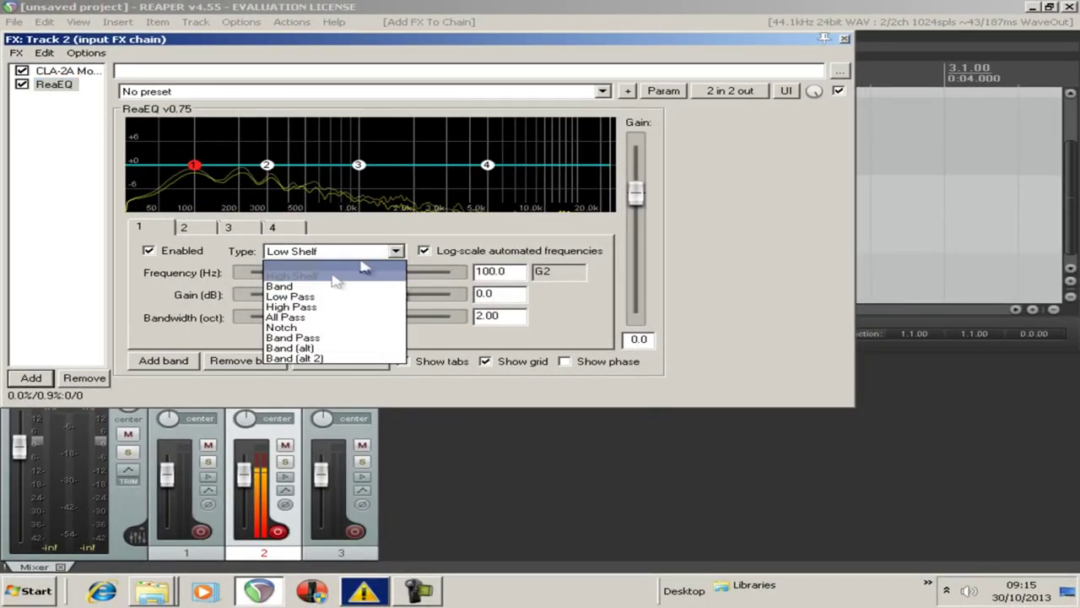
click(292, 307)
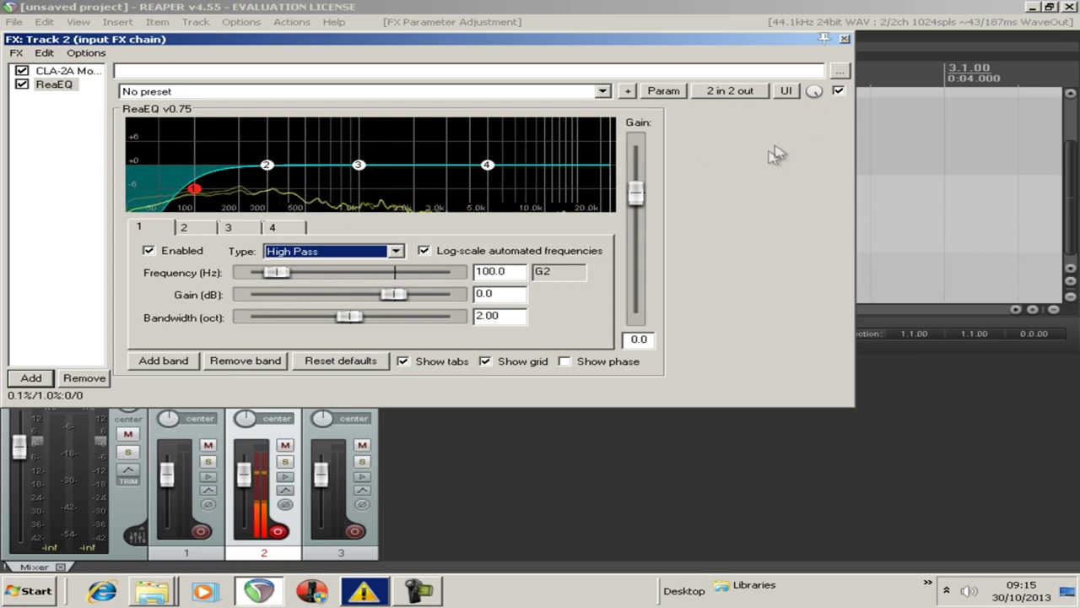
click(844, 39)
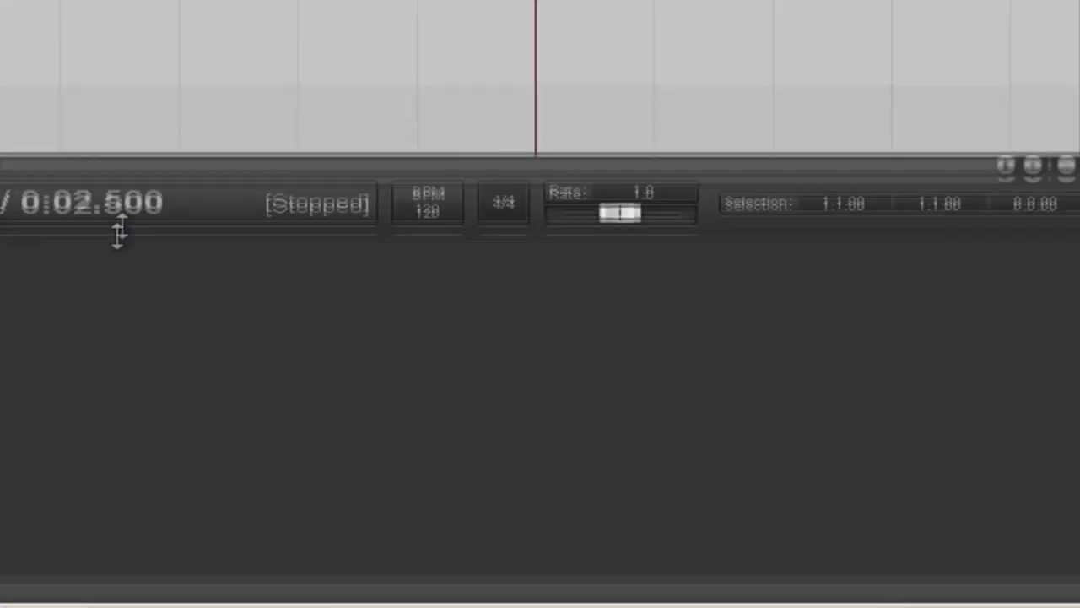
Step: Hide the mixer to give the track area the full window height
drag(135, 178, 109, 229)
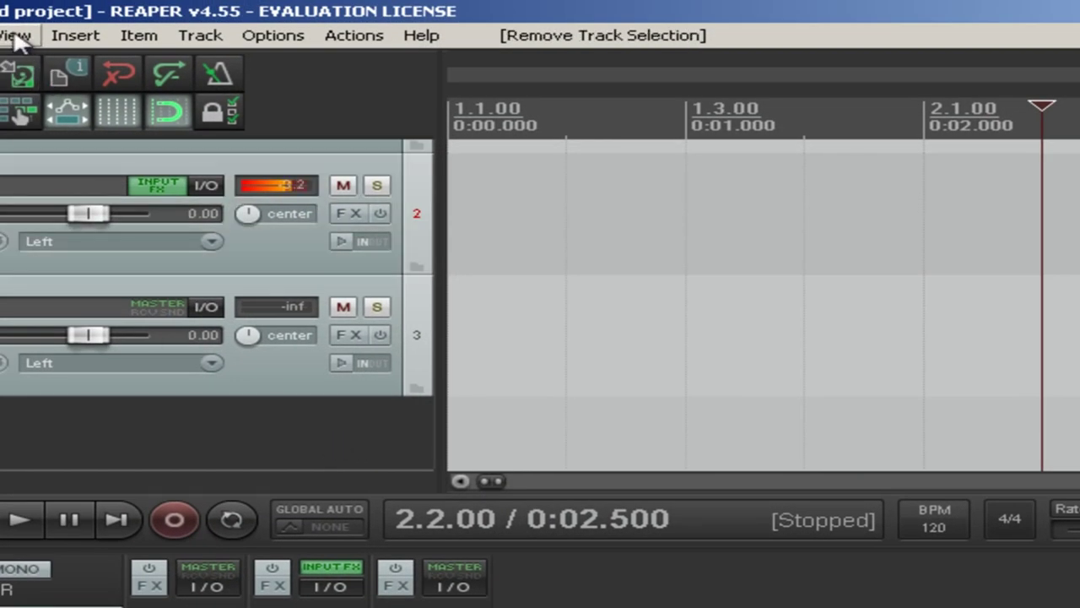
click(15, 37)
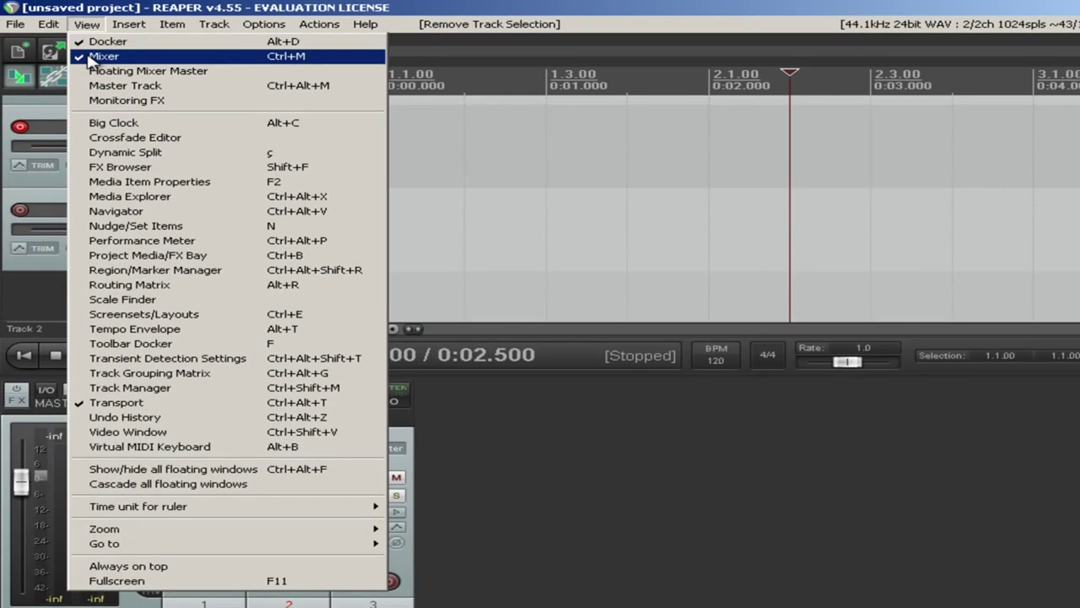
click(88, 57)
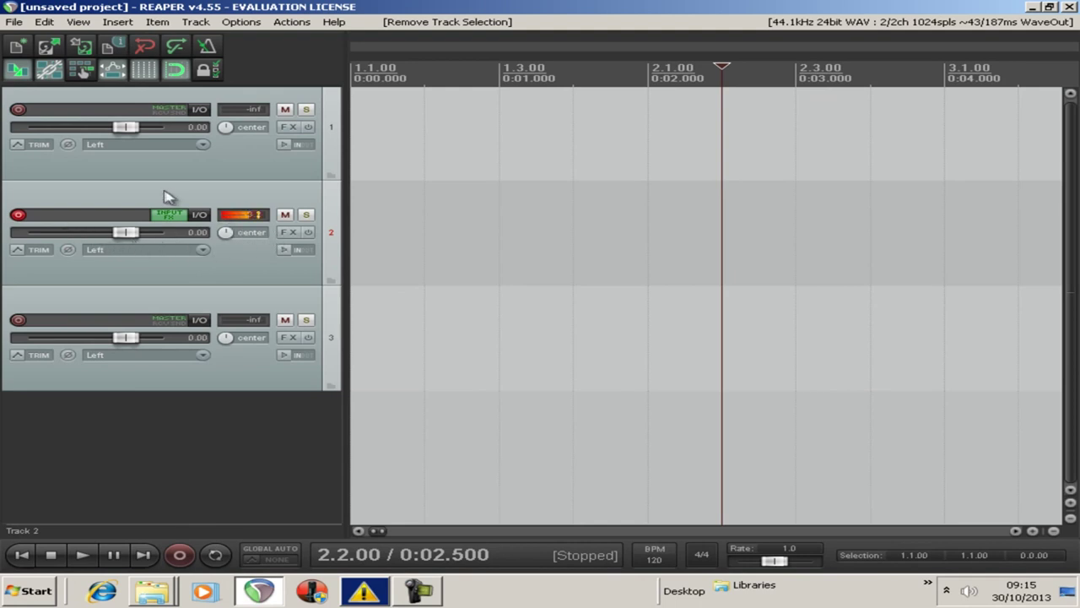
Step: Record a short voice take on armed track 2 and stop the recording
click(238, 172)
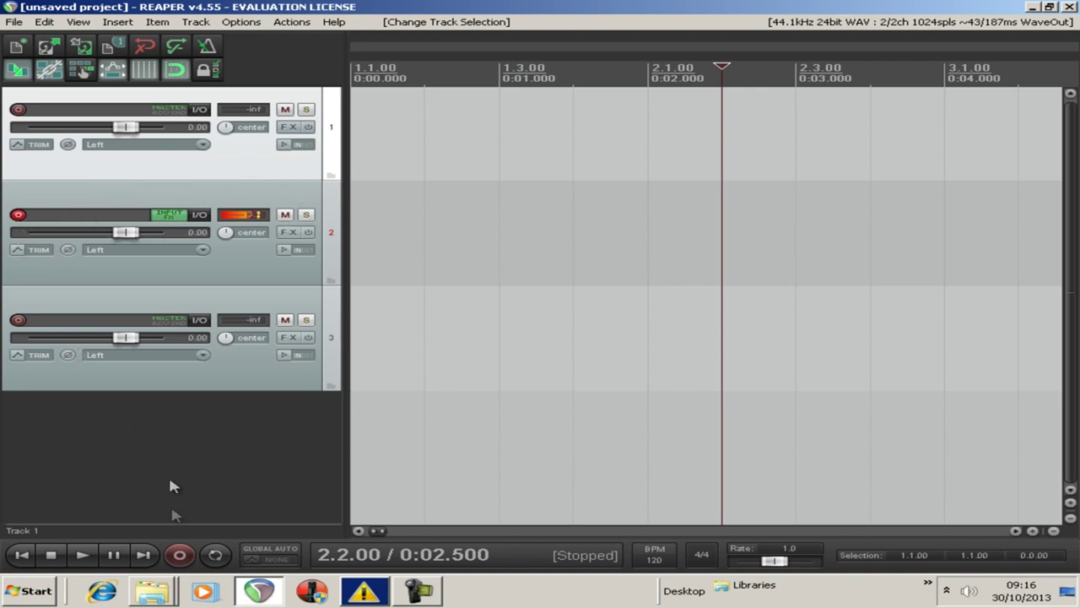
click(181, 556)
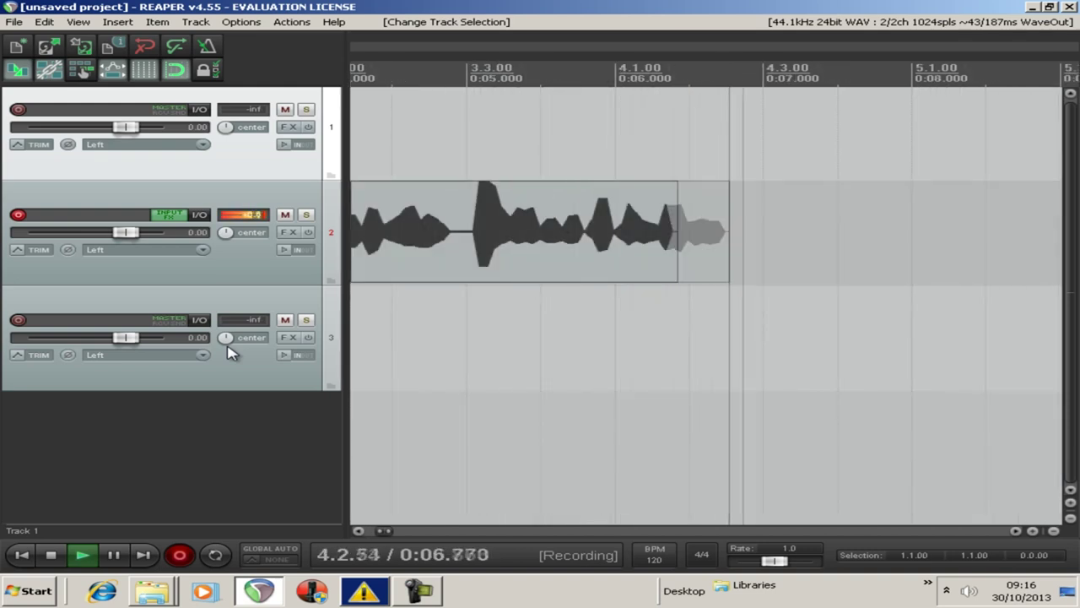
key(space)
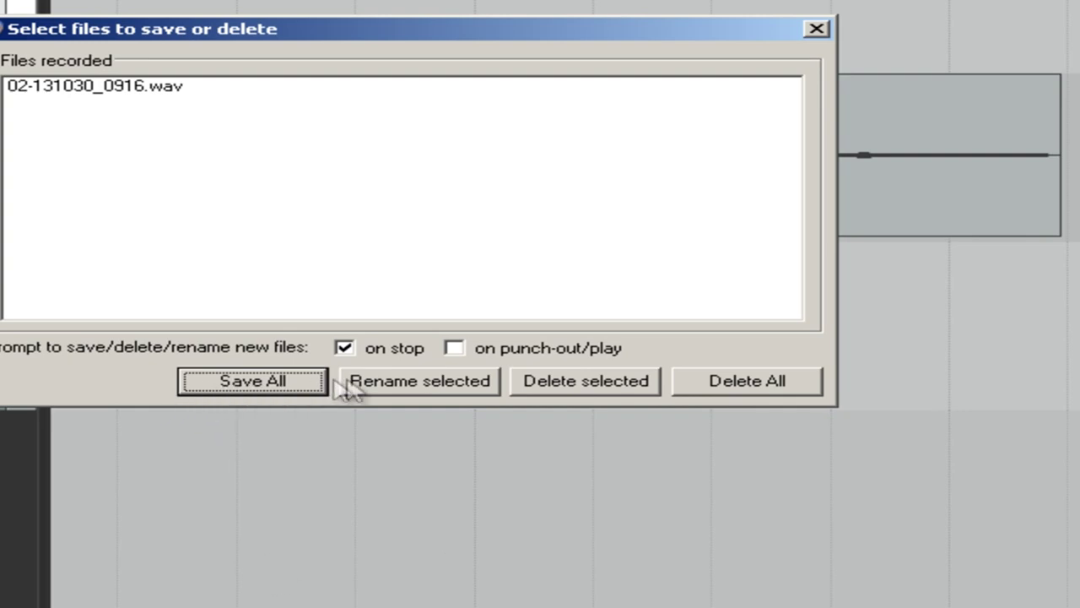
Step: Rename the recorded file 02-131030_0916.wav as "locução"
click(374, 382)
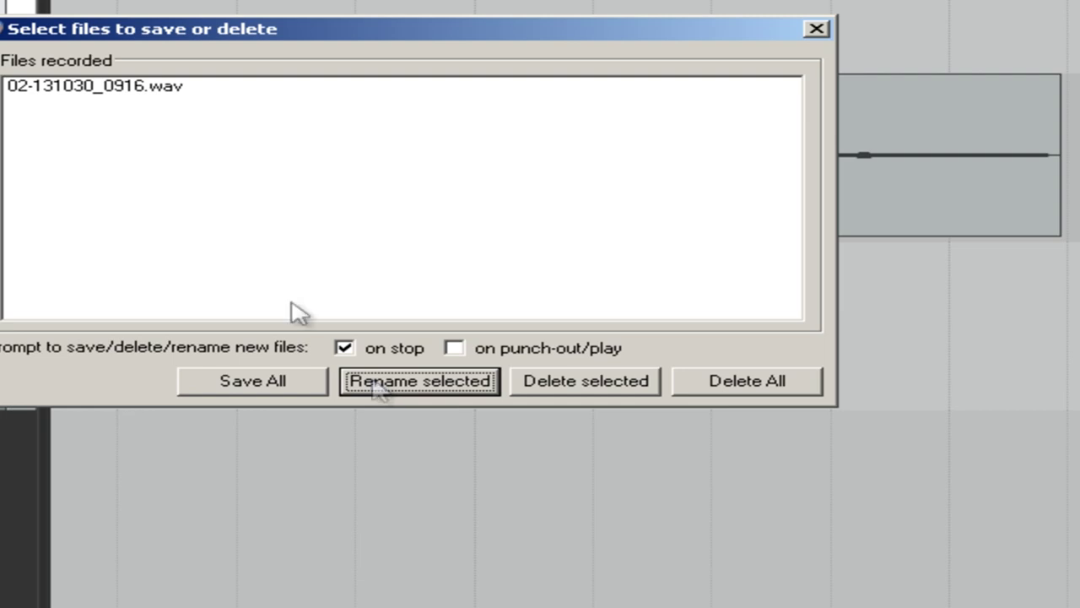
click(112, 88)
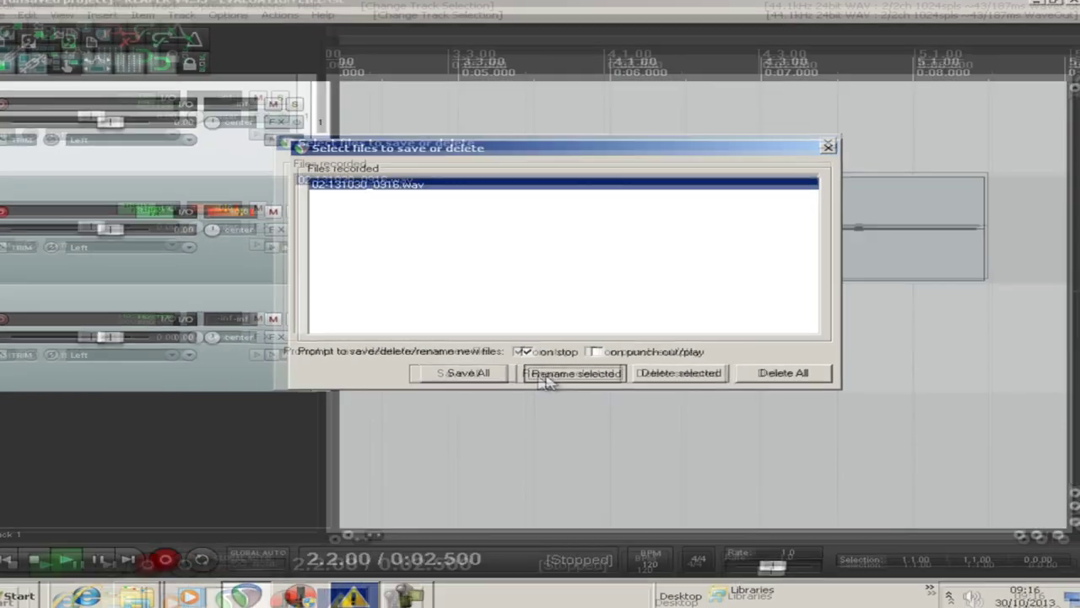
click(420, 390)
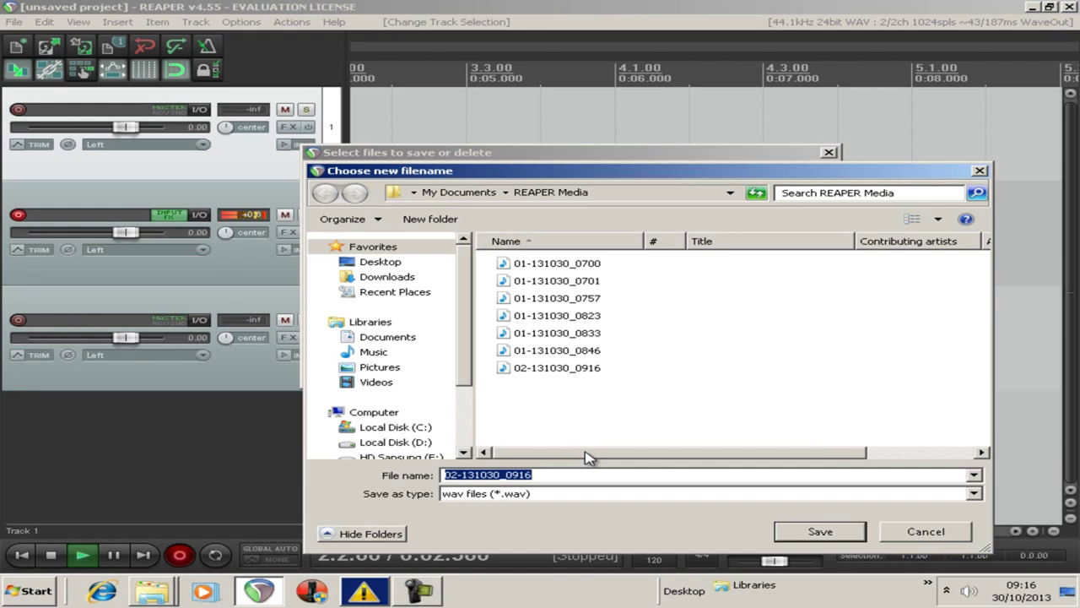
text(locuç)
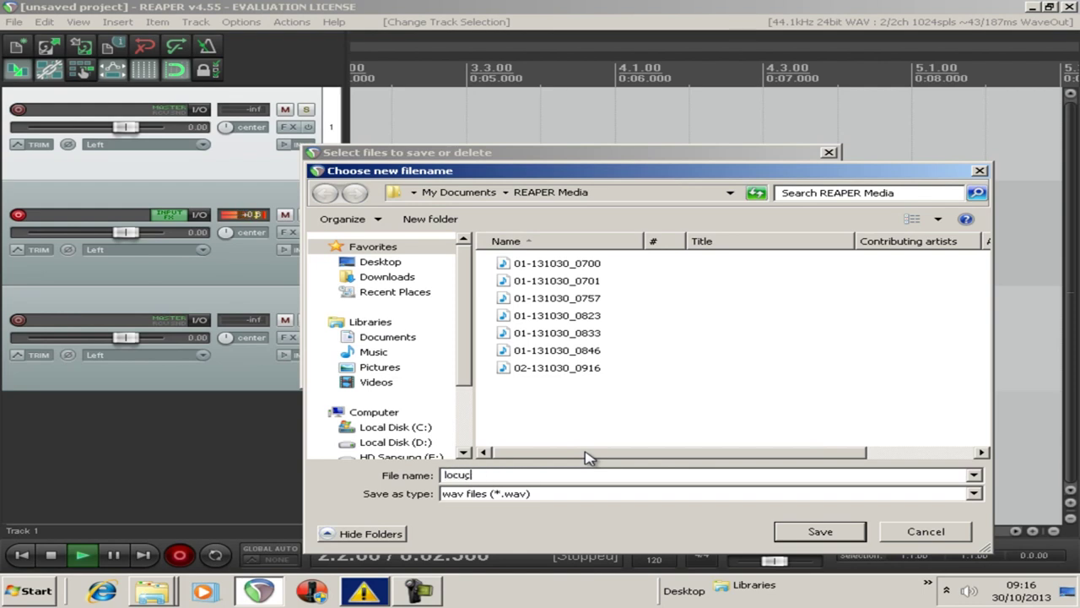
text(ão)
click(820, 531)
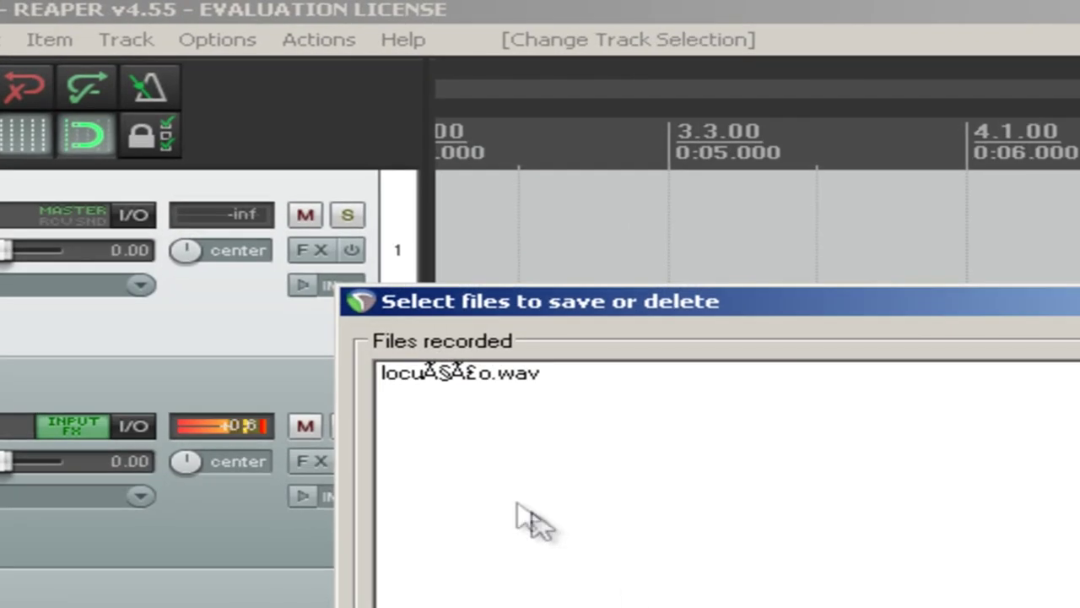
Step: Rename the recorded file as "locucao" without accents and save all recorded files
click(480, 376)
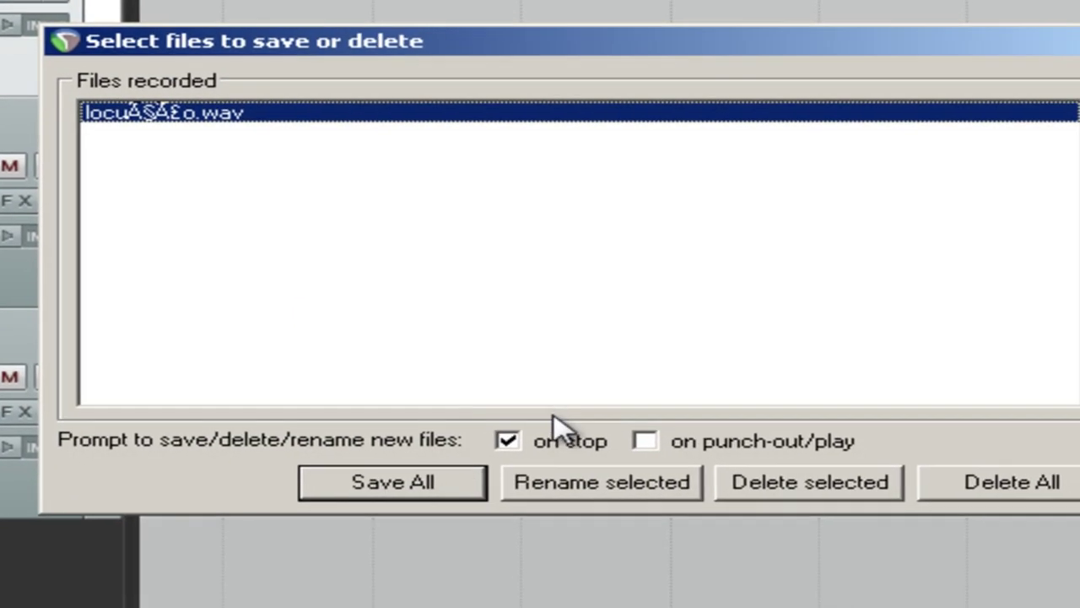
click(568, 488)
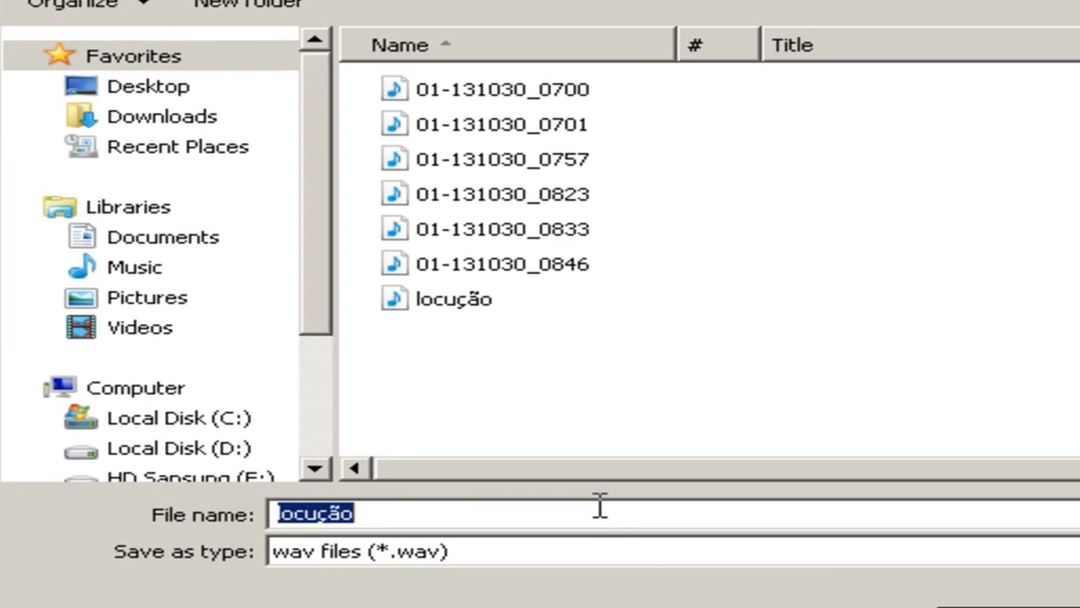
text(locu)
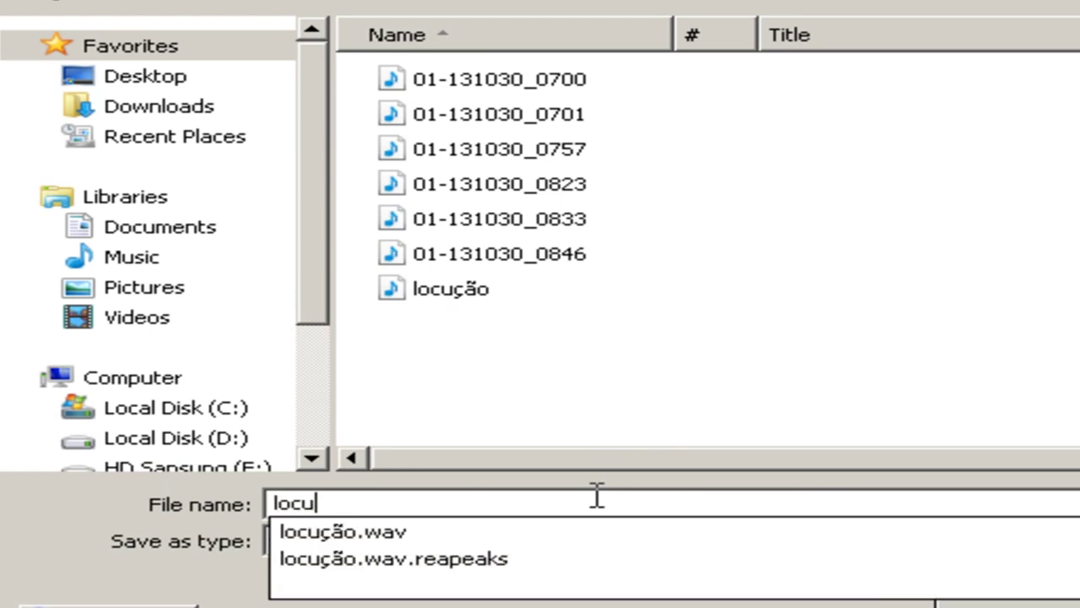
text(cao)
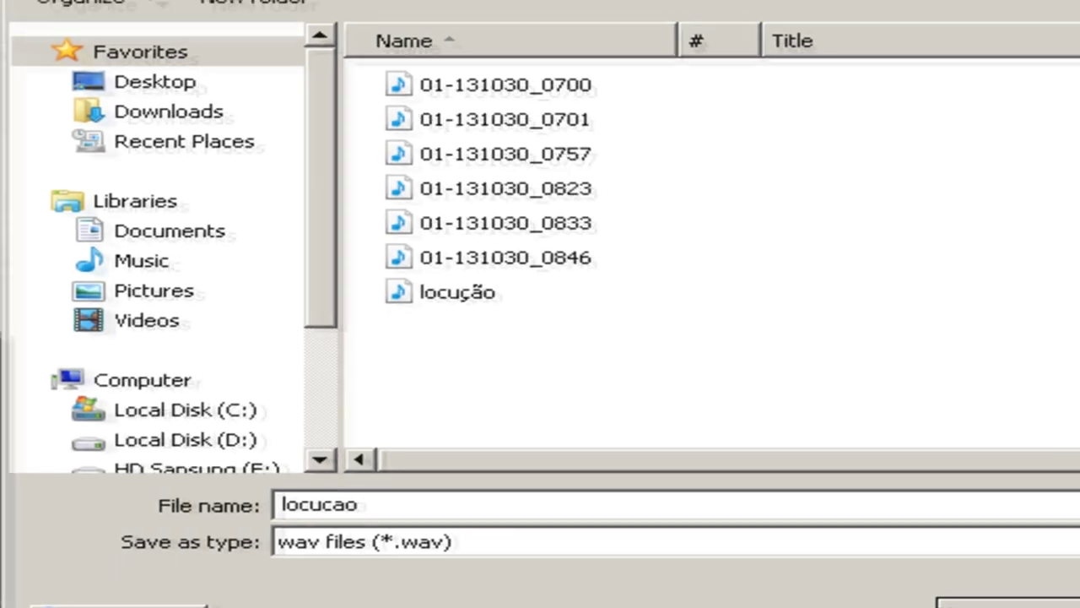
key(Return)
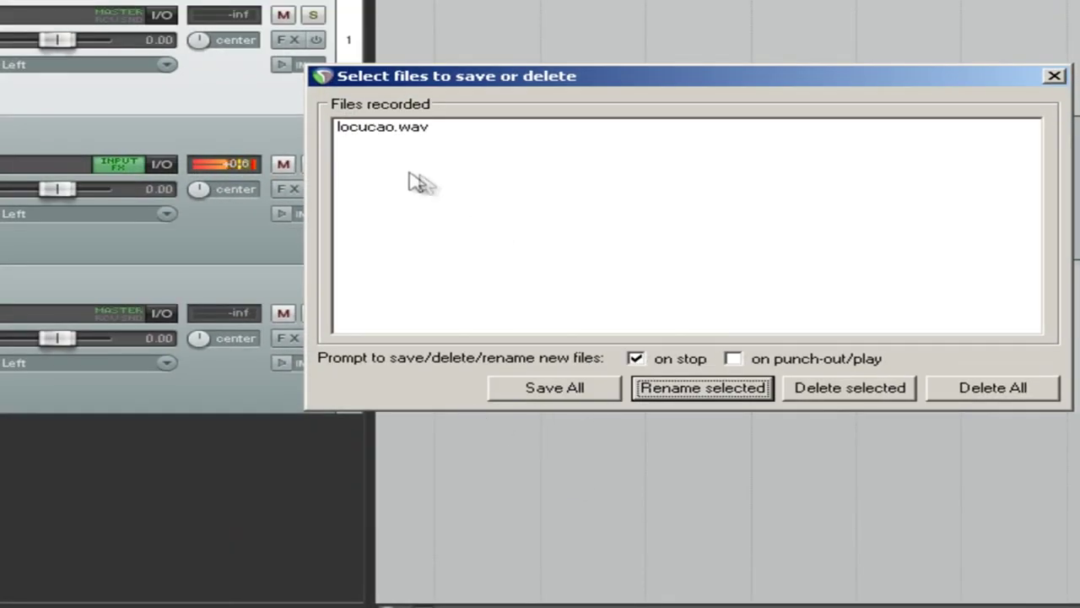
click(586, 390)
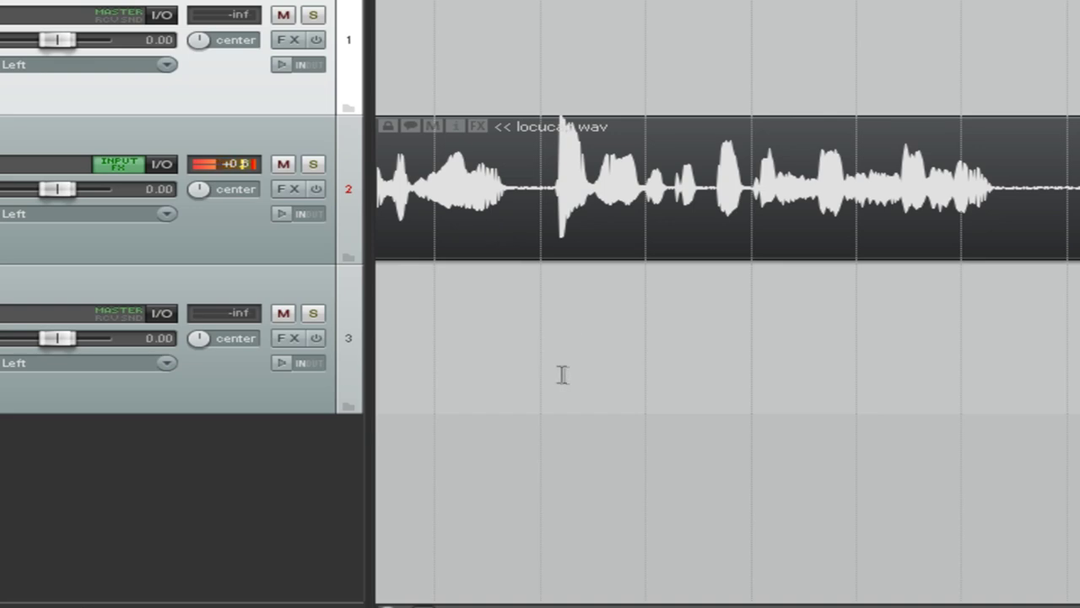
Step: Set track 2 to a custom color, using the basic pure red (255, 0, 0)
right_click(210, 252)
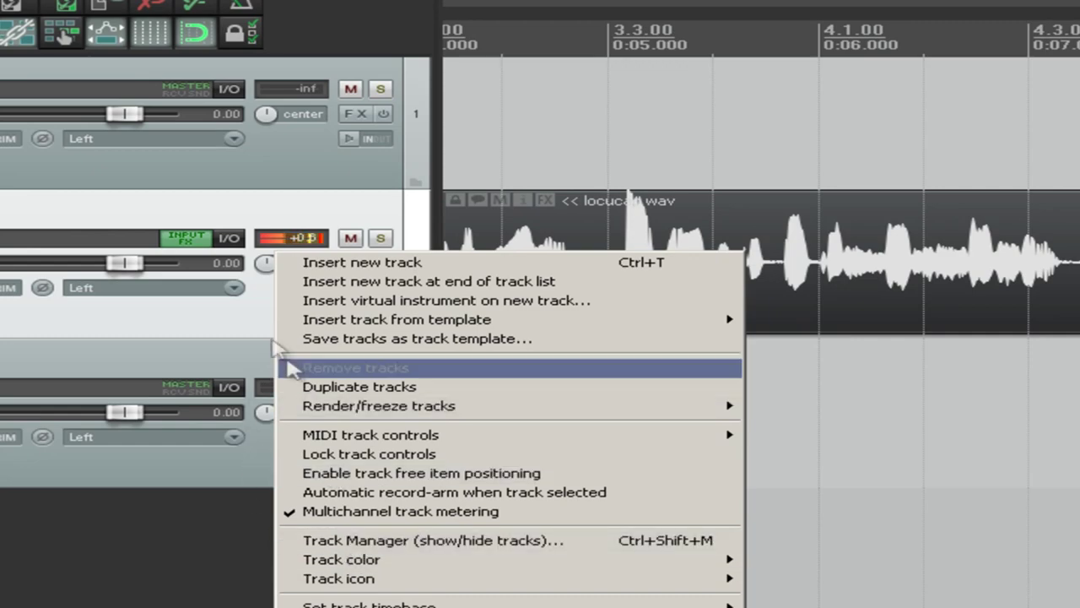
click(262, 325)
right_click(262, 325)
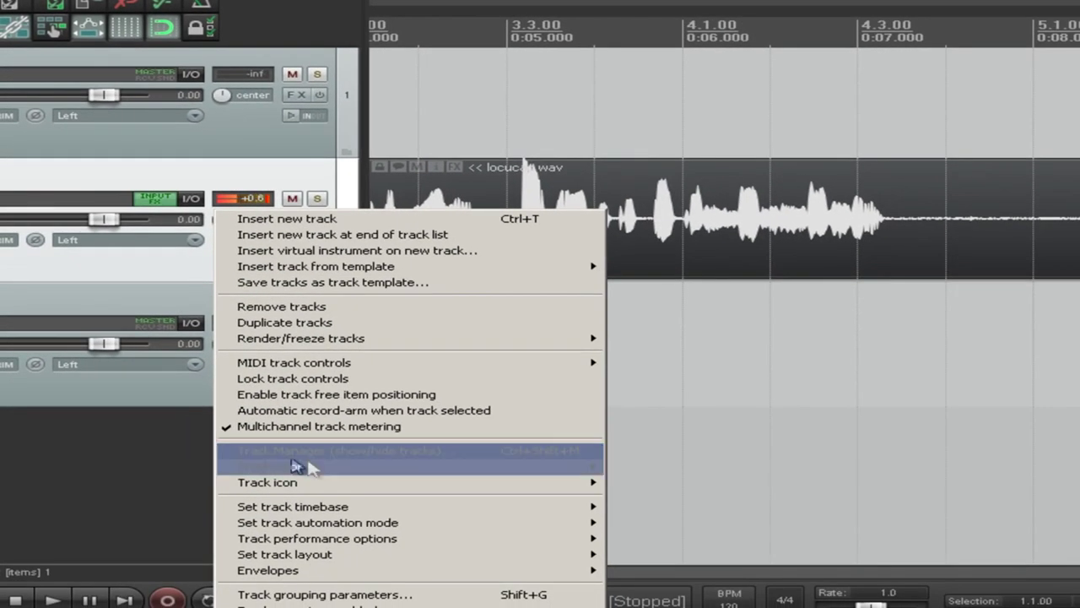
mouse_move(395, 572)
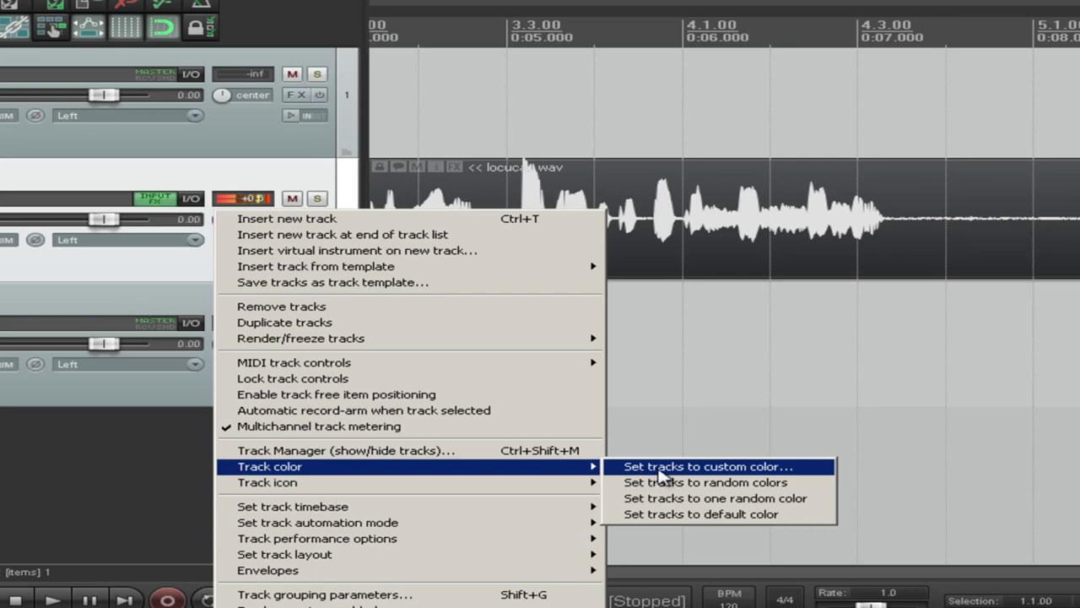
click(658, 469)
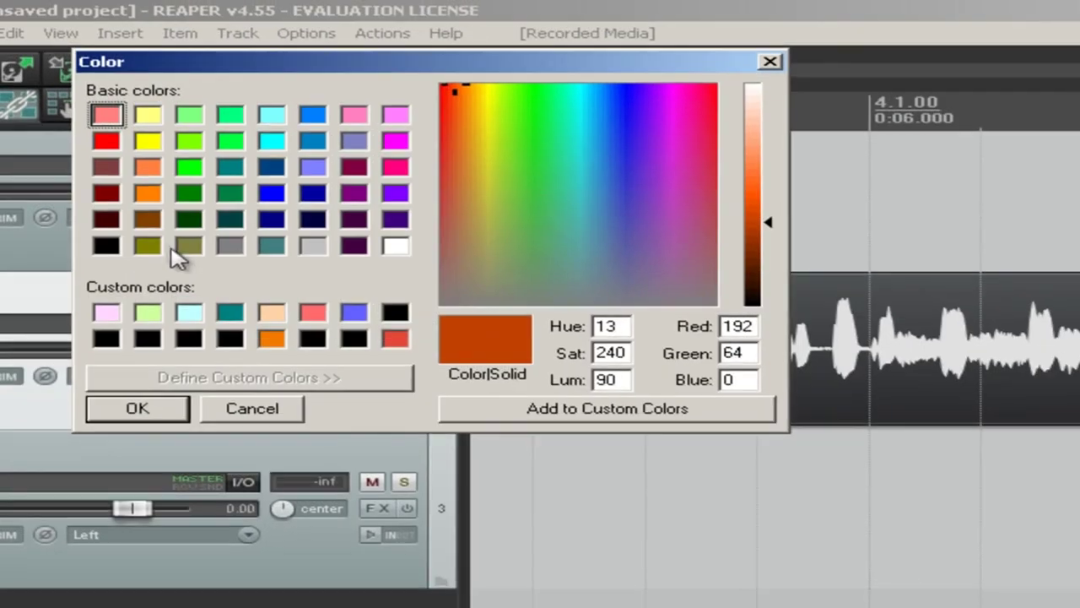
click(149, 224)
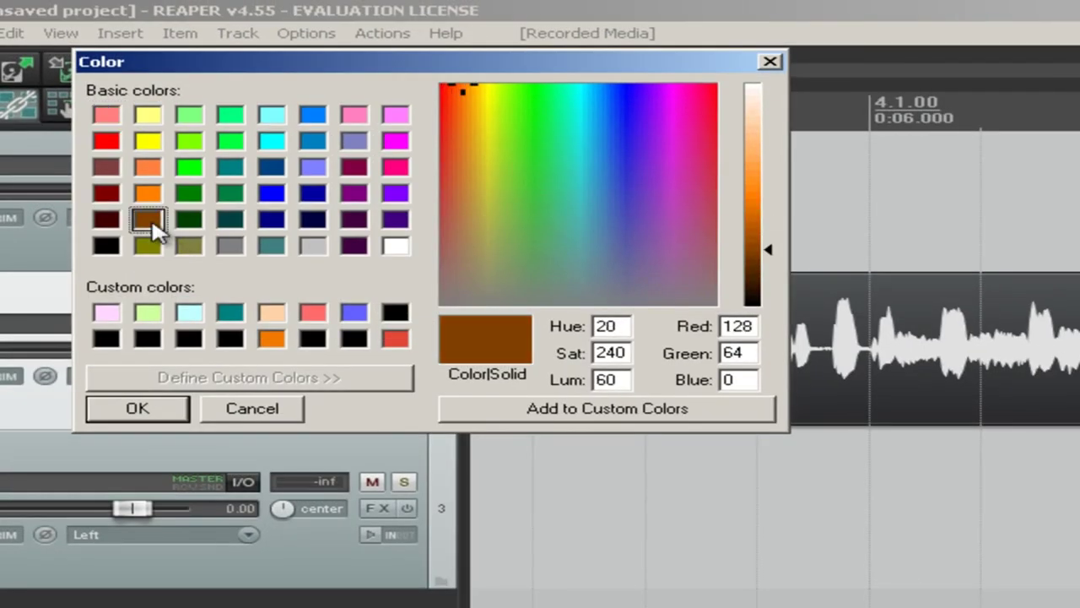
click(111, 146)
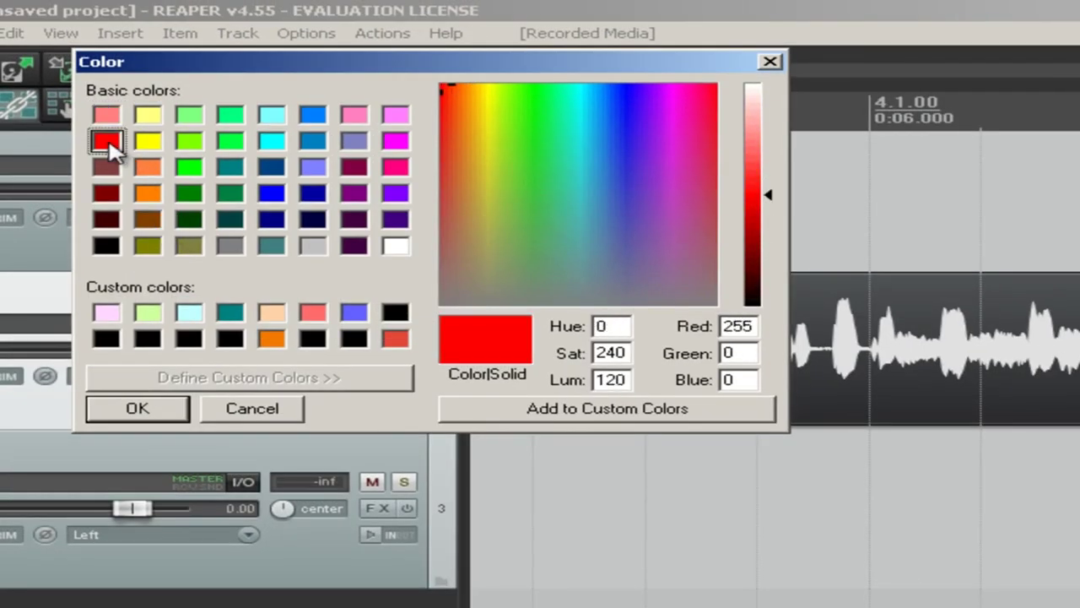
click(160, 410)
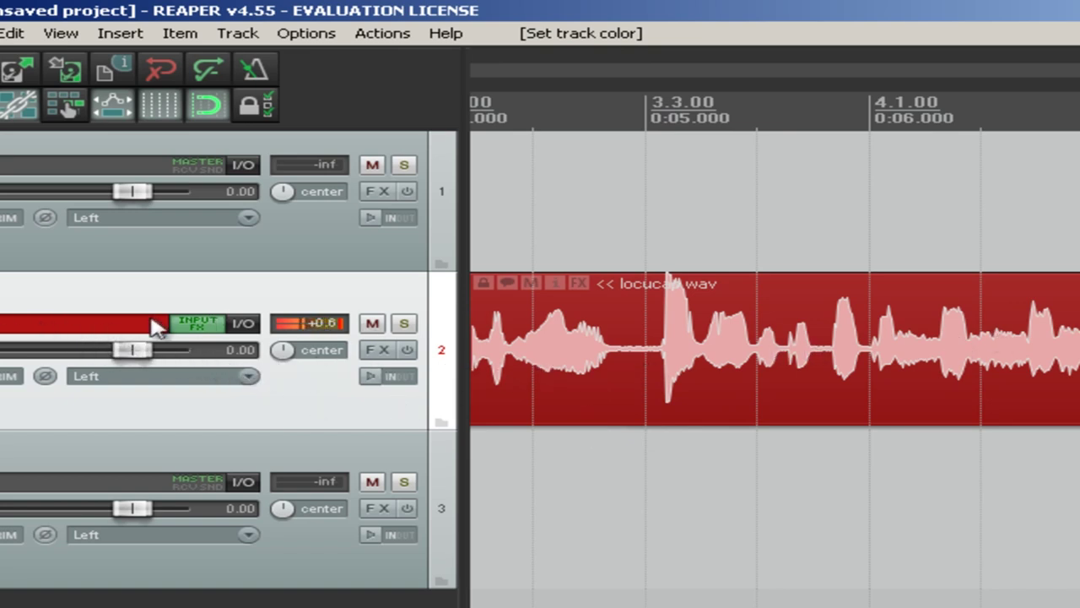
Step: Name the red track 2 "locução" and clear the track selection
double_click(43, 321)
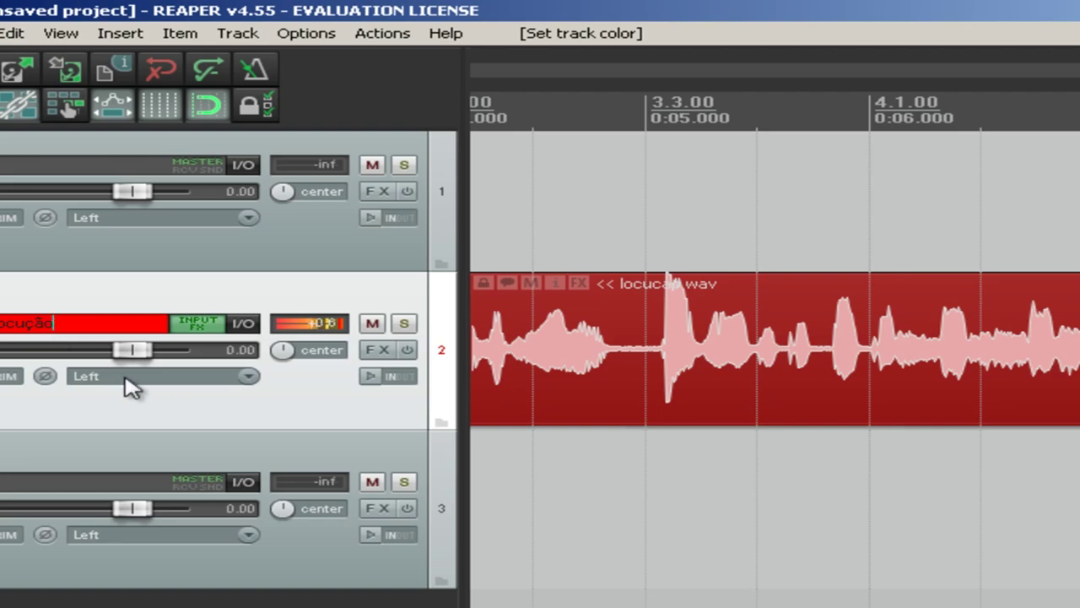
key(Return)
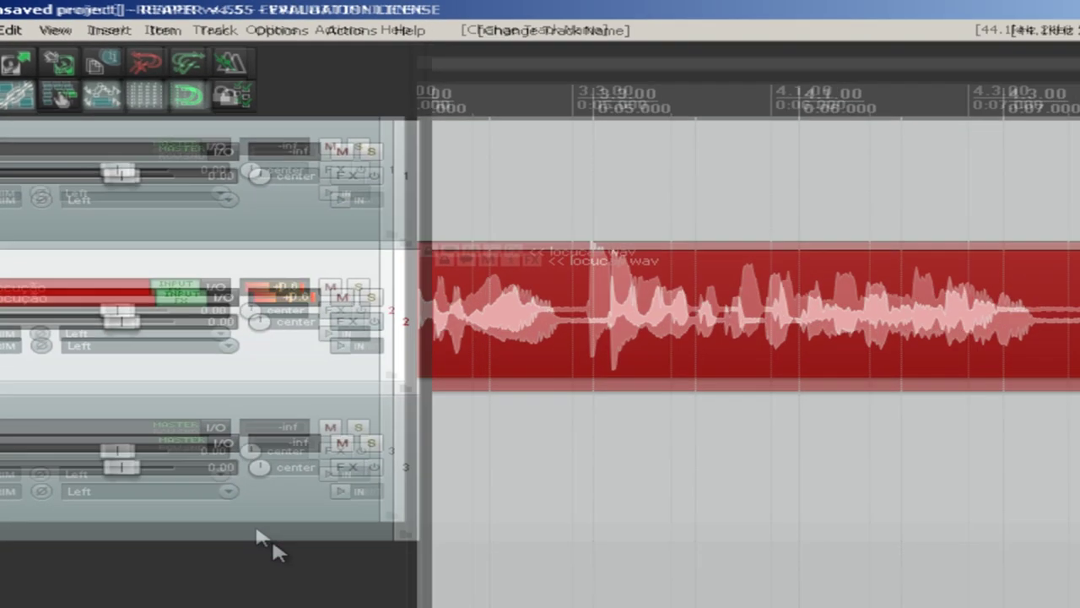
click(265, 601)
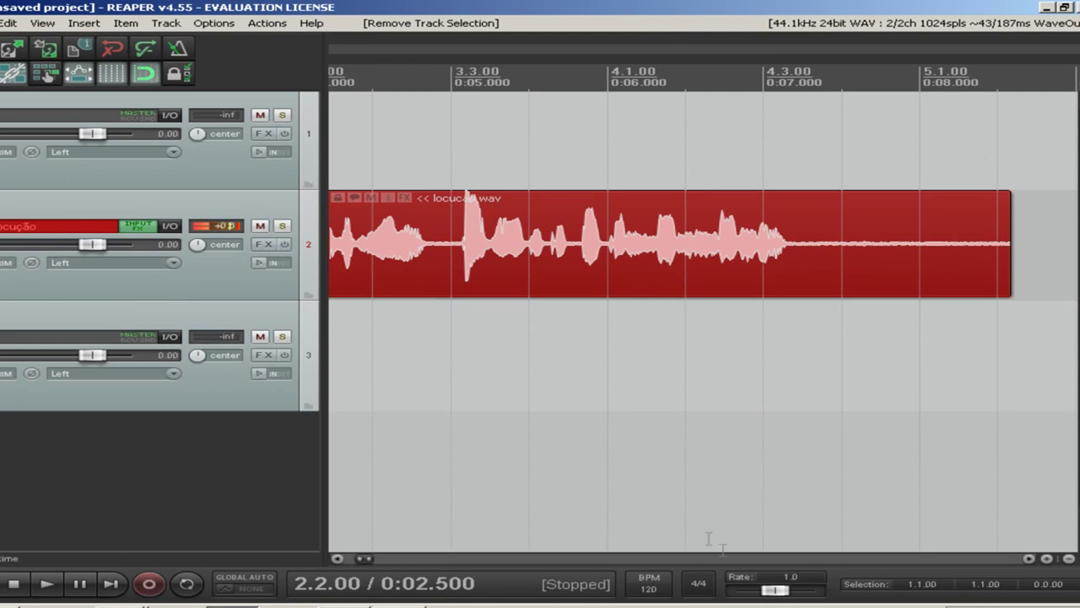
Step: Move the locucao.wav item to the very start of the project and place the edit cursor at 0:00.500
click(438, 420)
scroll(456, 422, down, 4)
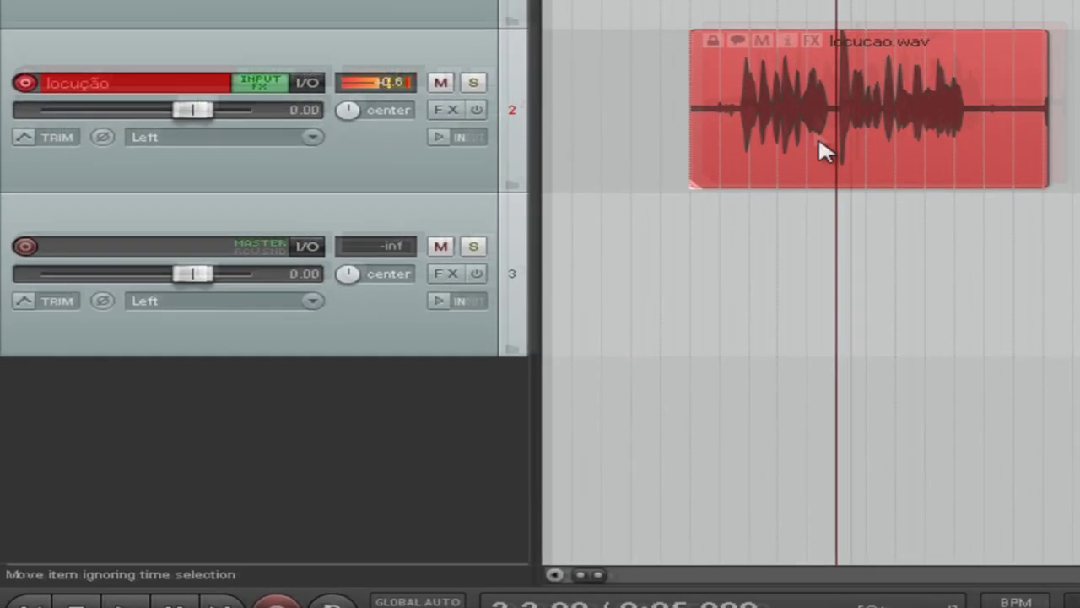
drag(819, 142, 628, 139)
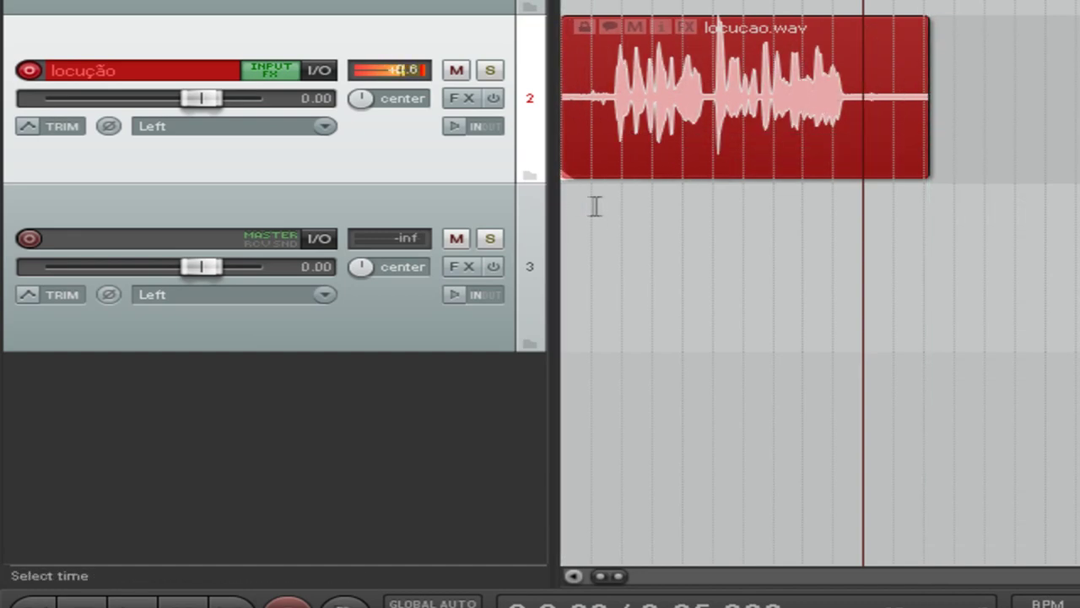
click(594, 206)
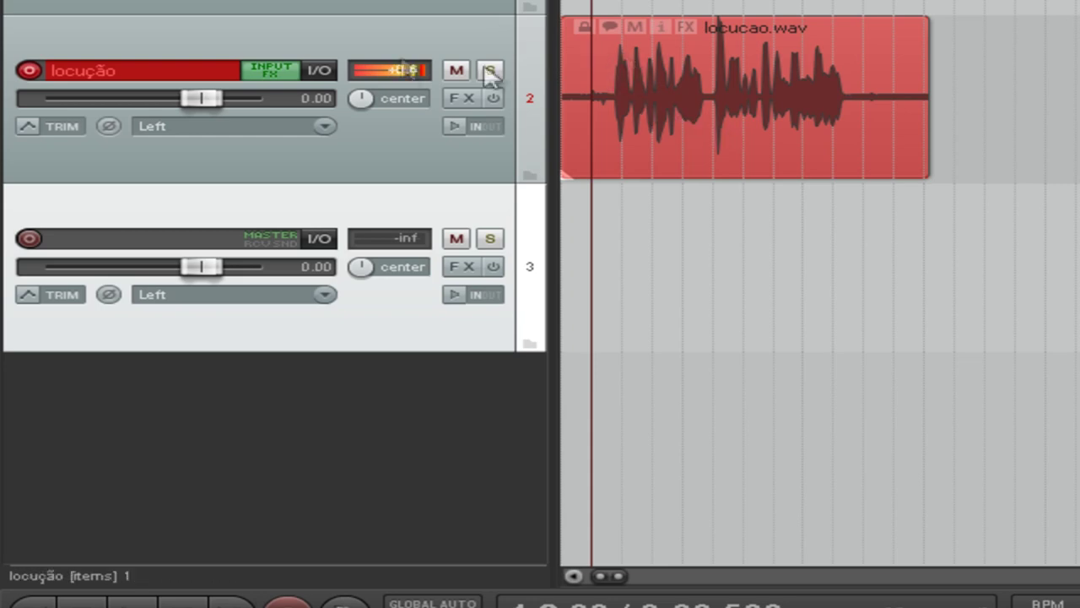
Step: Remove the compressor and EQ from the locução track's input FX chain and close the chain window
click(283, 76)
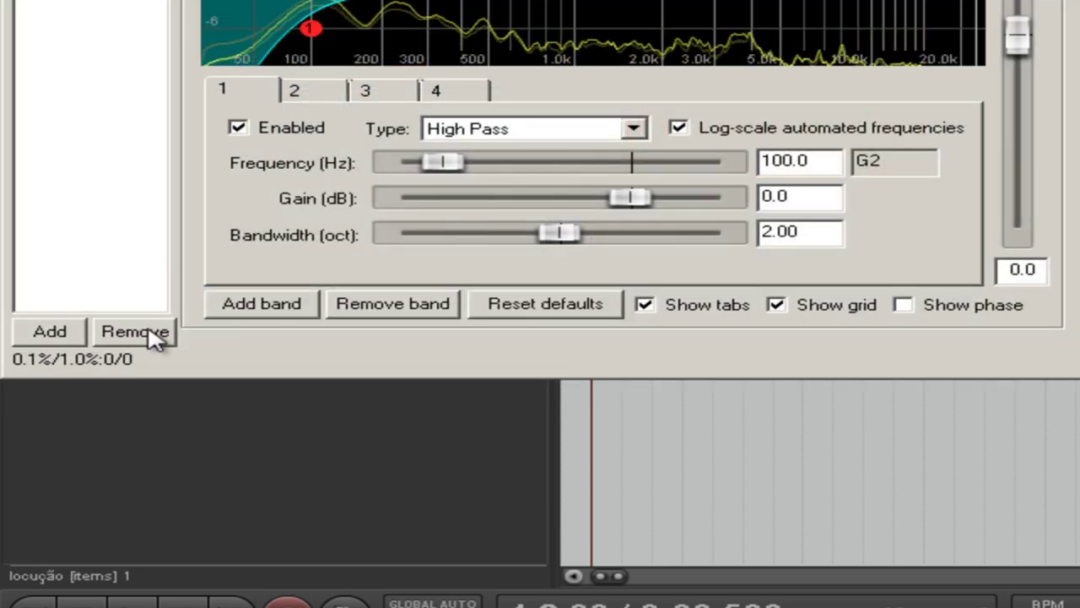
click(152, 334)
click(140, 333)
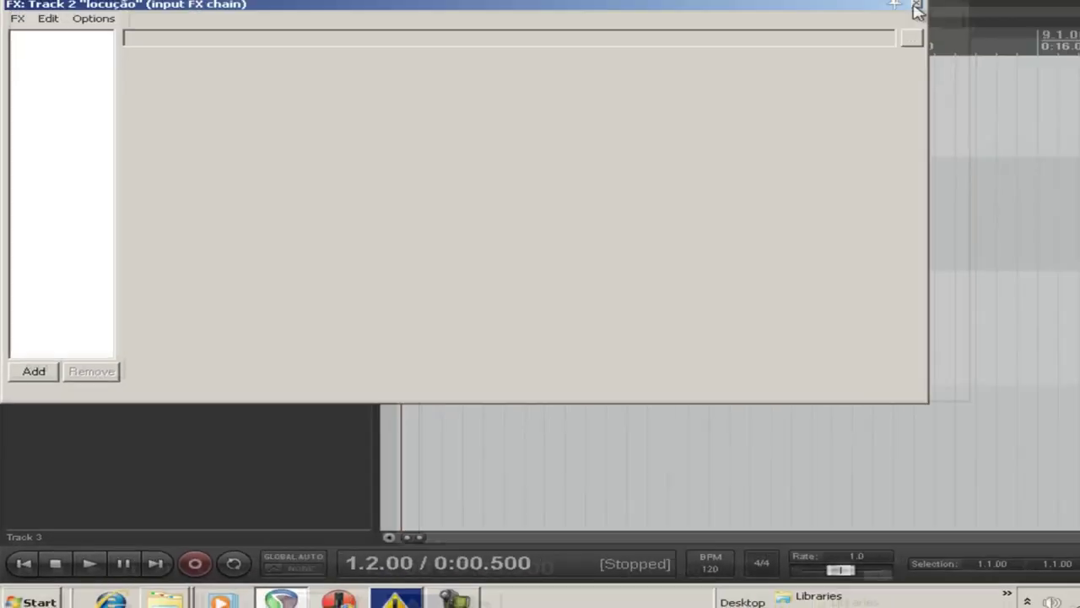
click(914, 7)
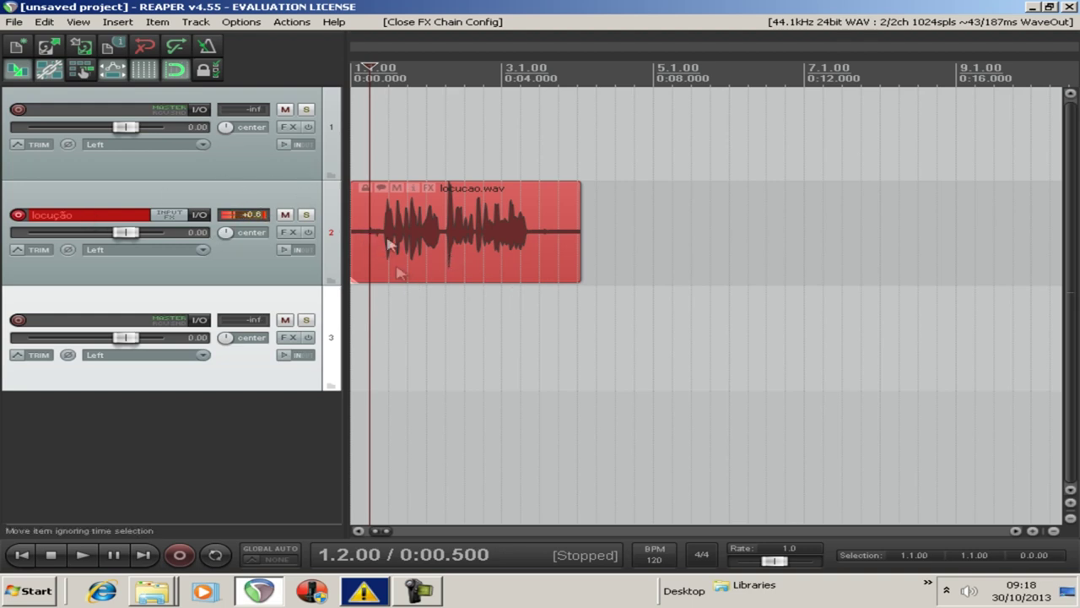
Step: Move the locucao.wav item so it starts at the edit cursor at 0:00.500
drag(460, 273, 494, 273)
scroll(422, 279, up, 3)
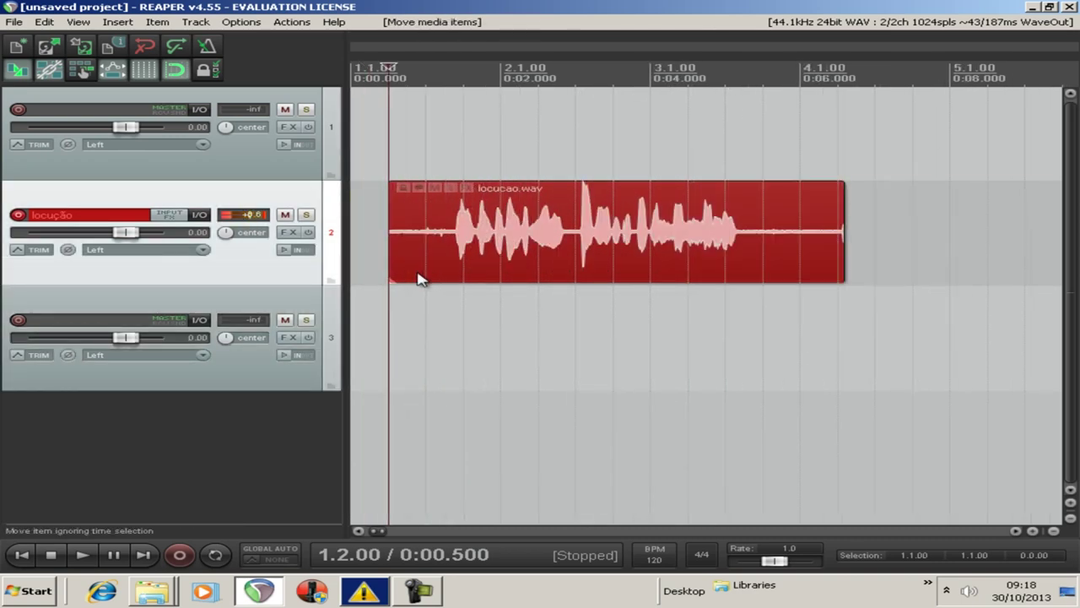
Step: Examine the locucao.wav recording at different horizontal zoom levels and track heights
scroll(413, 282, up, 2)
scroll(435, 253, down, 6)
scroll(428, 243, up, 6)
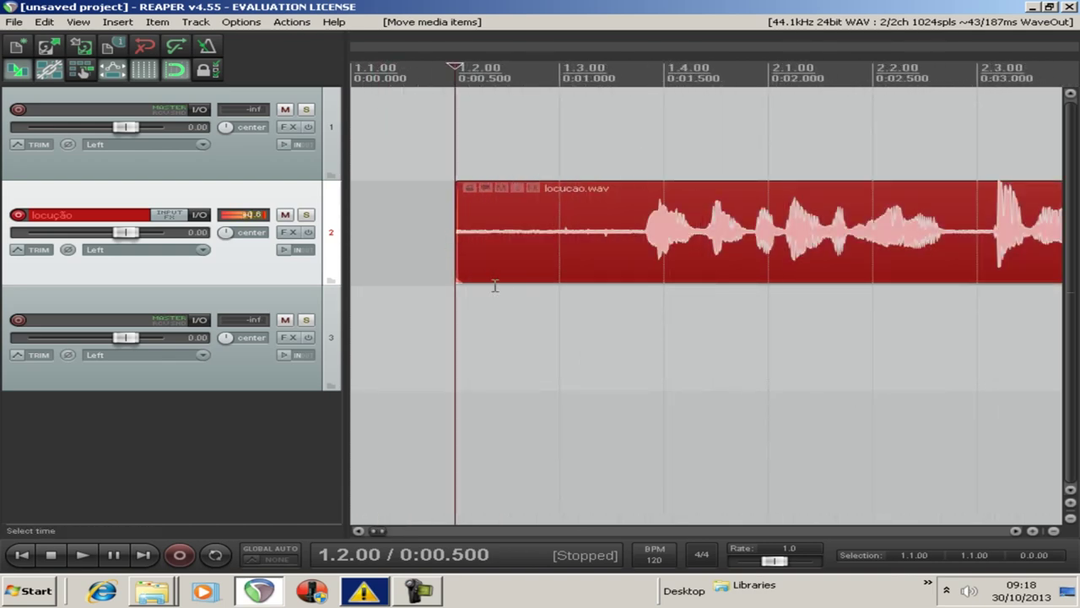
scroll(495, 290, up, 3)
scroll(465, 297, down, 3)
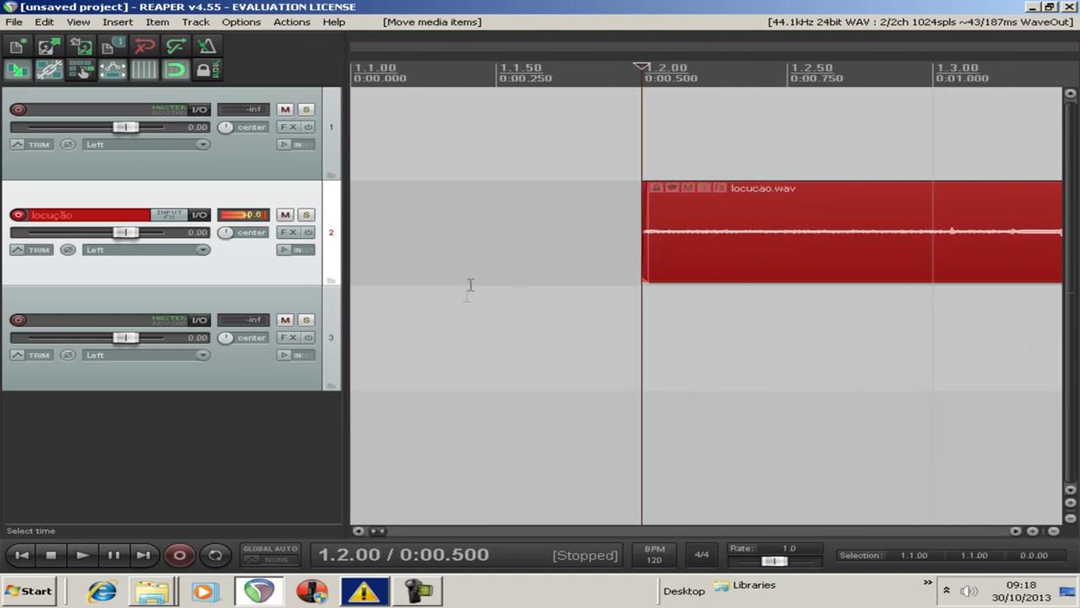
scroll(464, 260, down, 6)
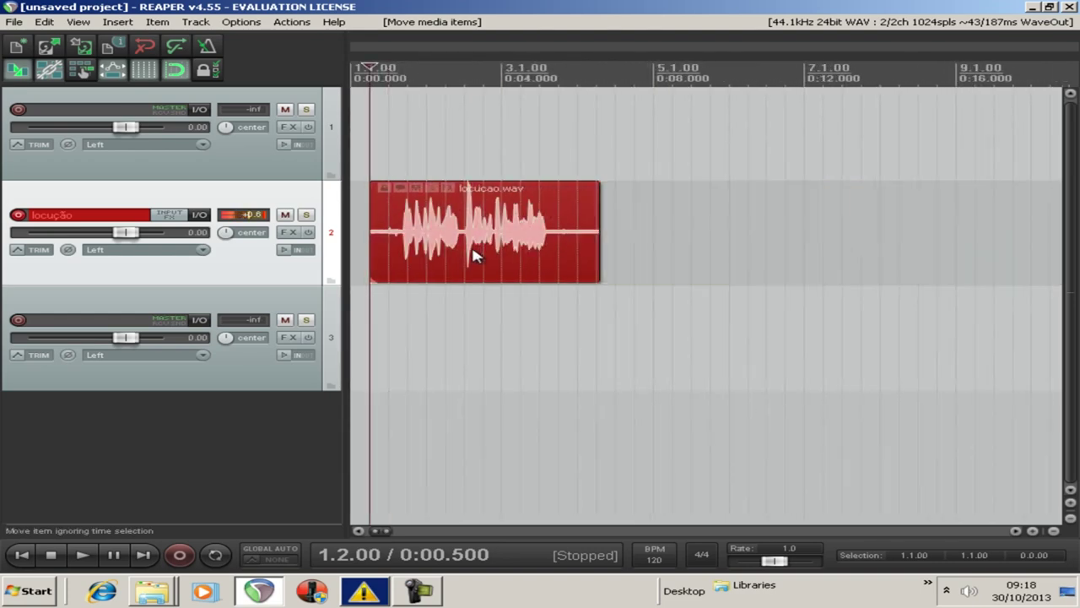
scroll(478, 244, down, 1)
scroll(478, 244, up, 7)
scroll(479, 247, up, 1)
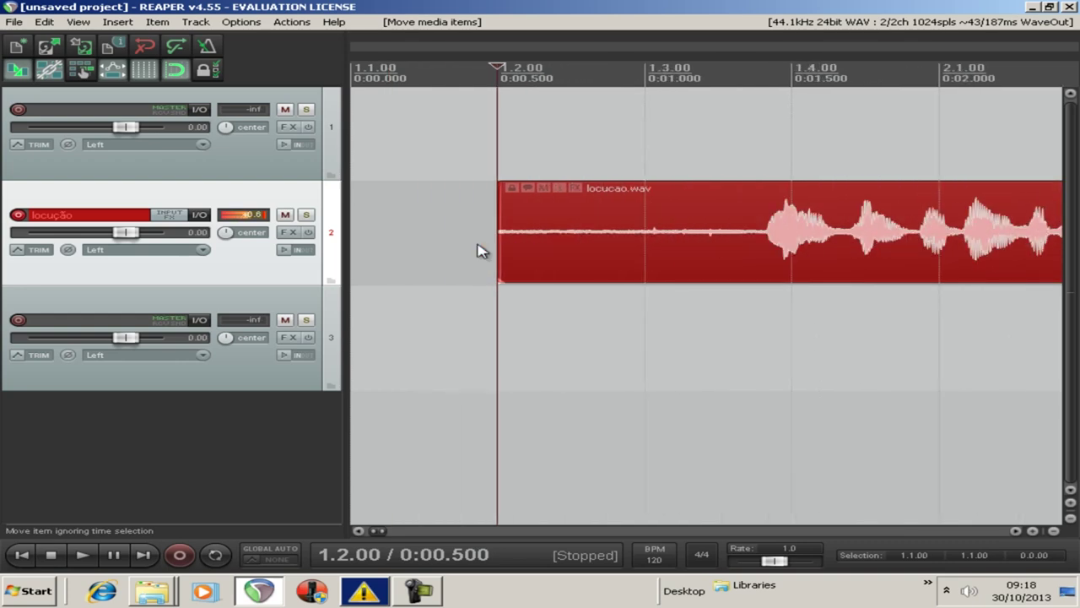
scroll(484, 245, down, 10)
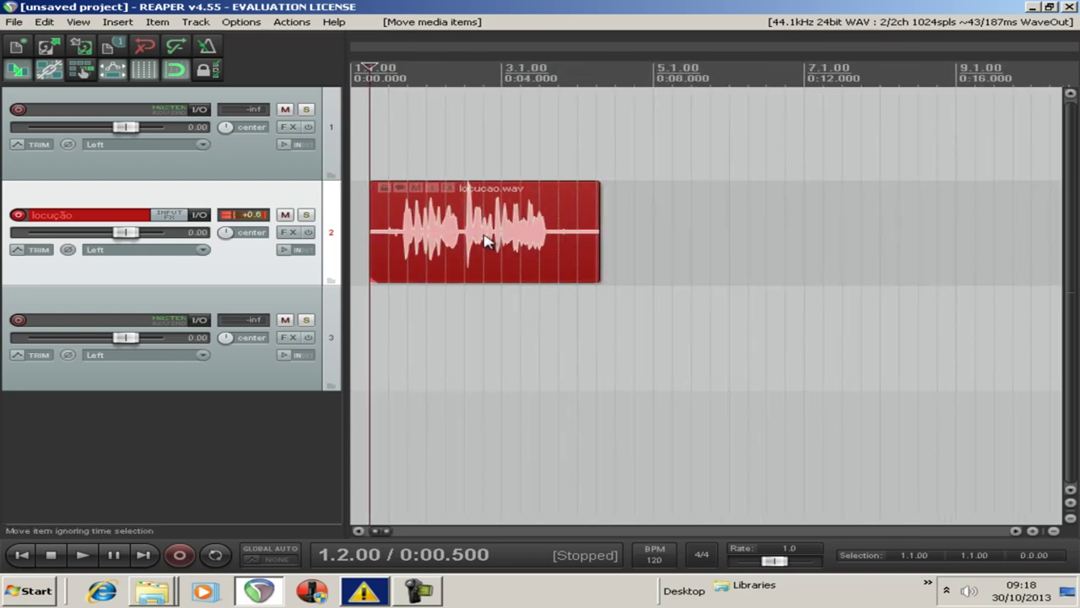
scroll(488, 243, up, 5)
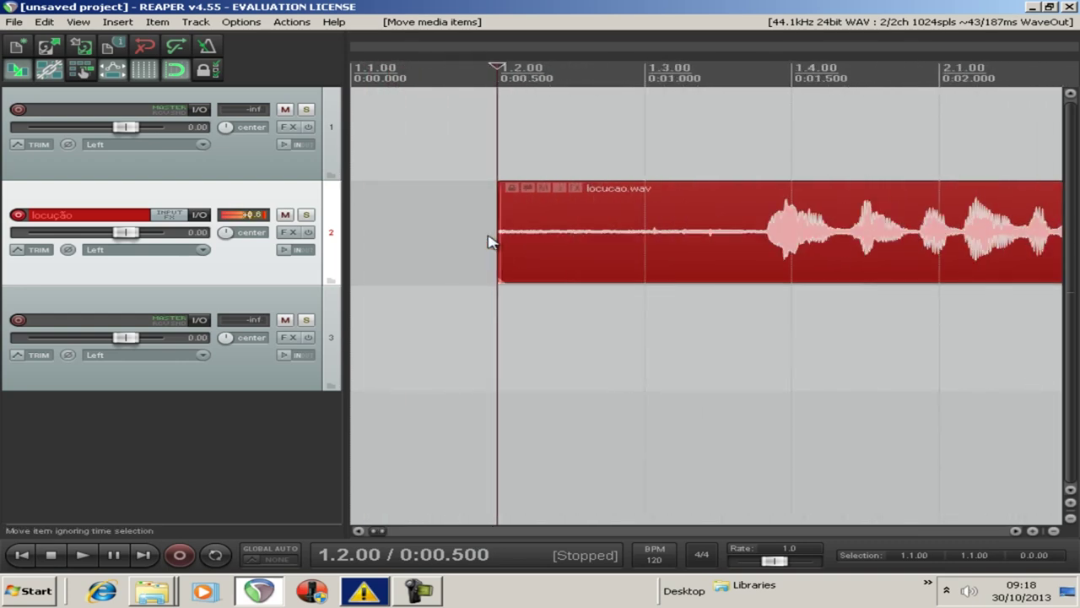
scroll(496, 245, down, 5)
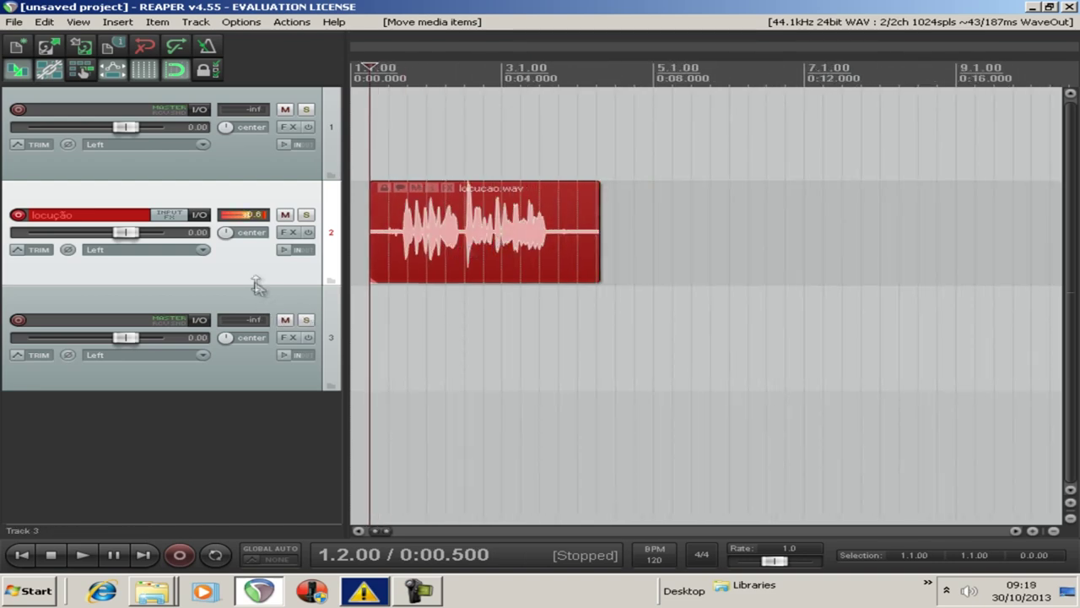
scroll(261, 264, up, 1)
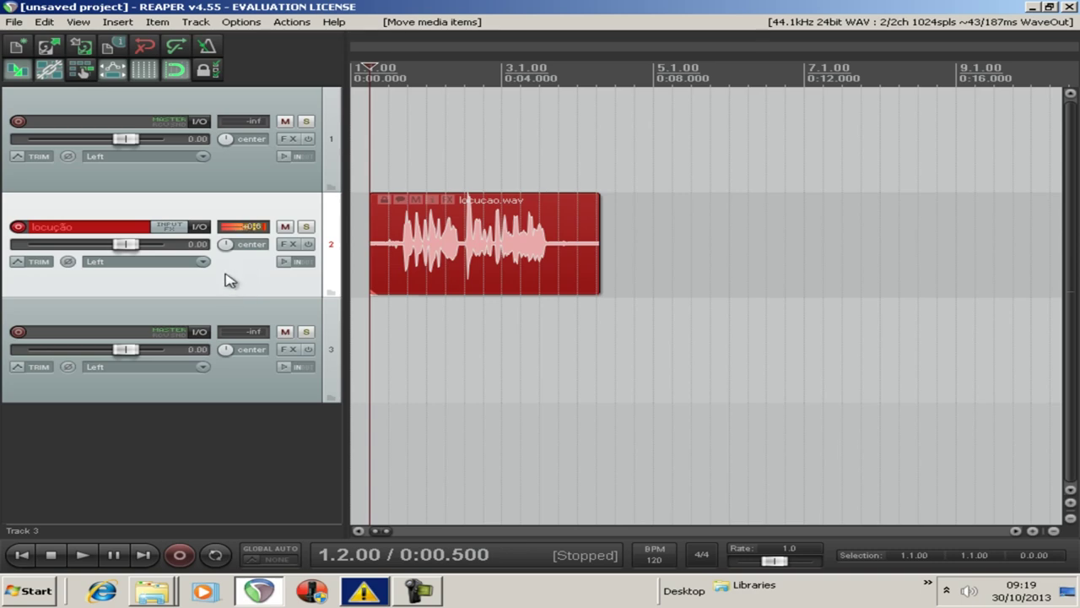
scroll(245, 270, down, 3)
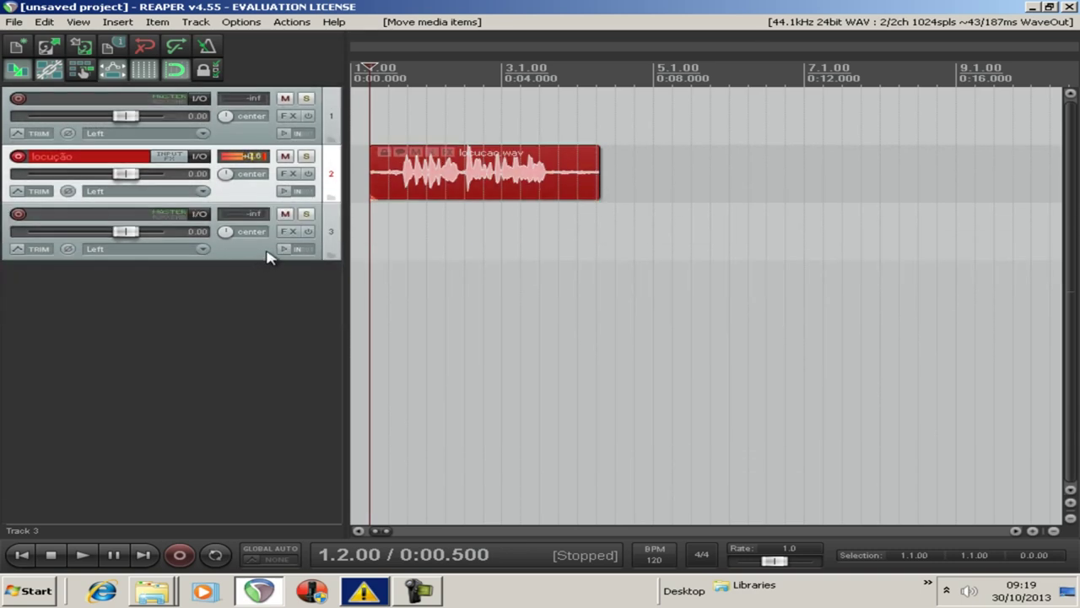
scroll(268, 253, down, 2)
scroll(271, 250, up, 3)
scroll(270, 230, down, 2)
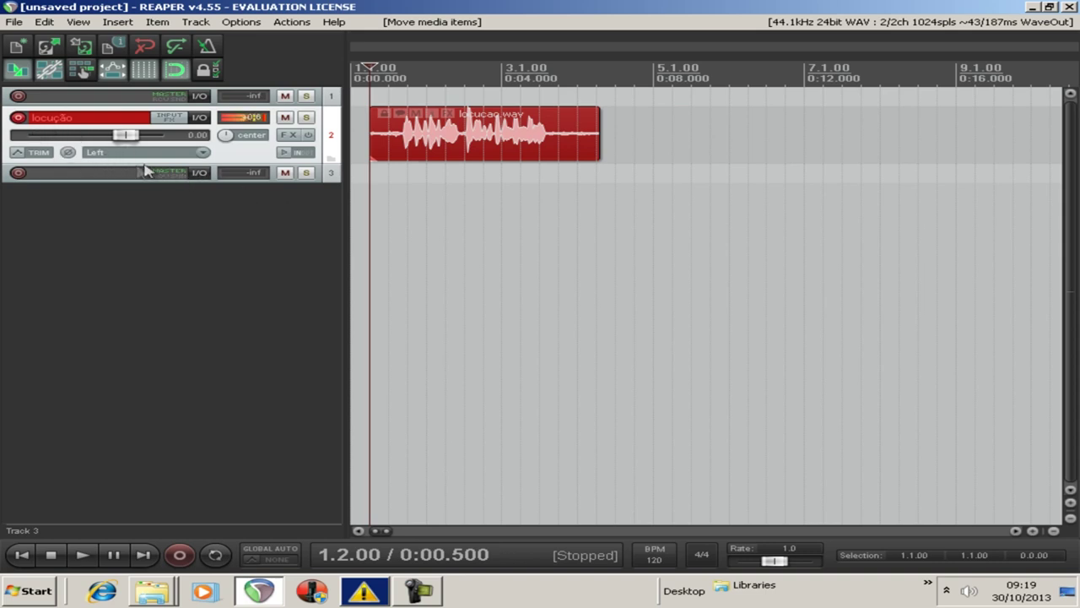
Step: Disarm recording on the locução track and return the tracks to a comfortable height
click(17, 121)
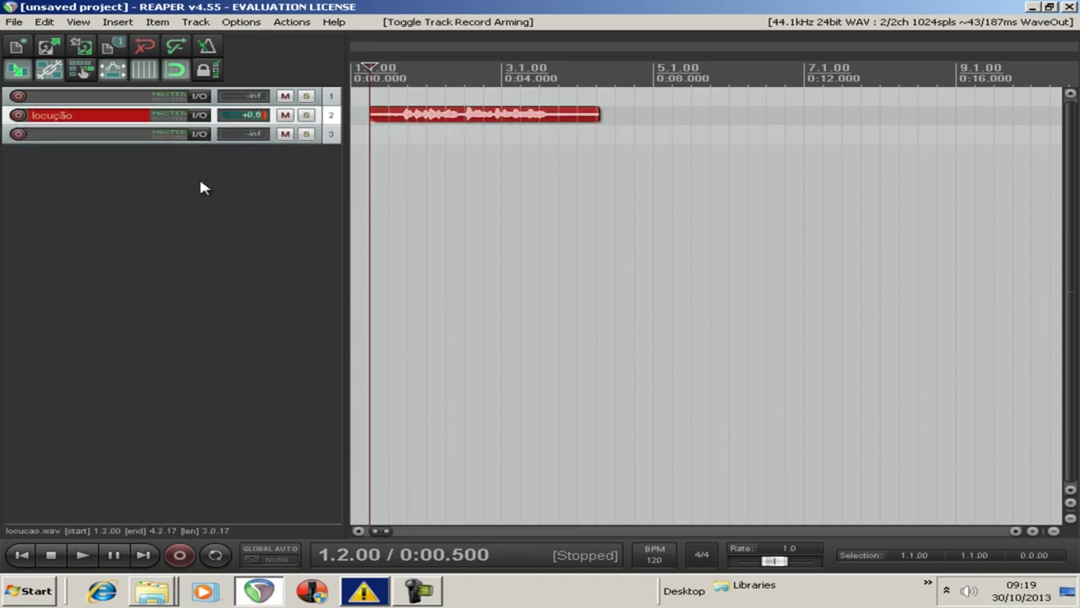
scroll(200, 187, up, 5)
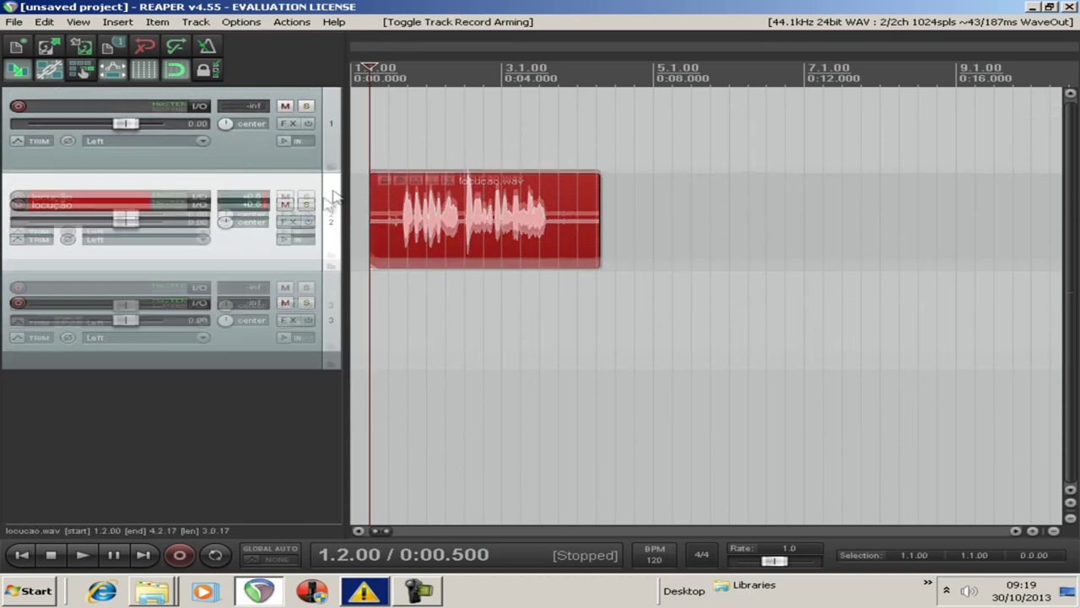
scroll(312, 197, down, 4)
scroll(317, 193, up, 3)
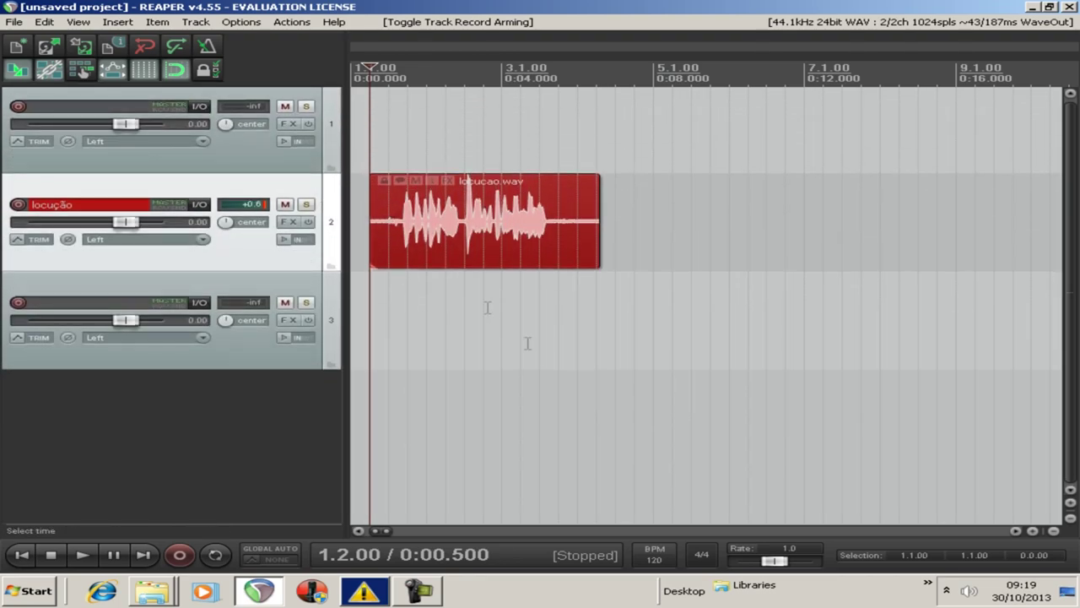
Step: Shift the locucao.wav item to about 0:02.000 and trim the silence off its start and end
drag(456, 260, 506, 259)
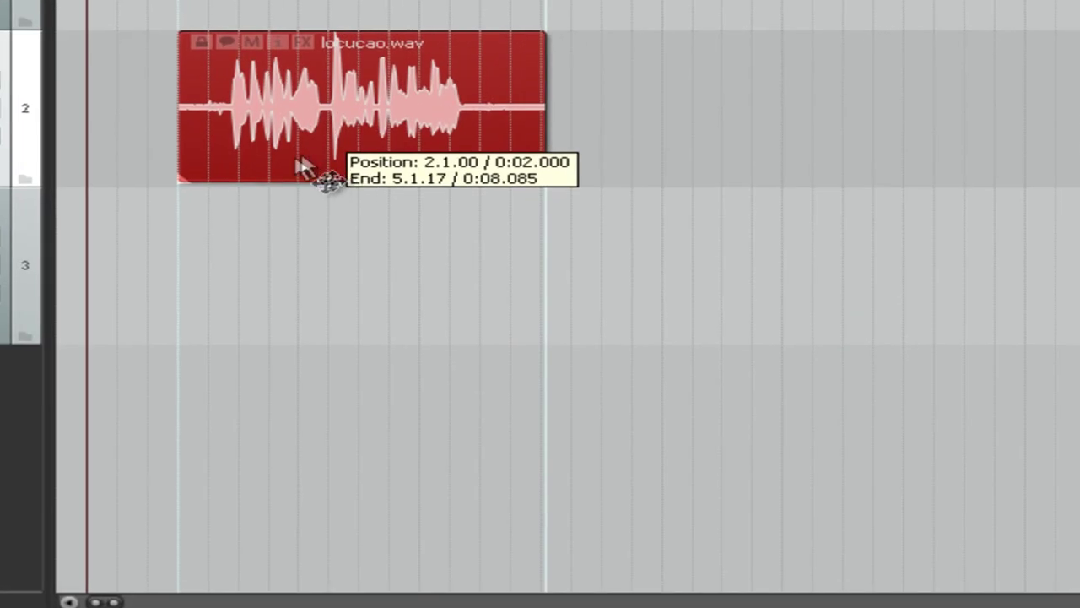
mouse_move(297, 159)
mouse_down()
mouse_move(205, 169)
mouse_move(426, 154)
mouse_move(171, 146)
mouse_move(291, 144)
mouse_up()
drag(164, 144, 211, 143)
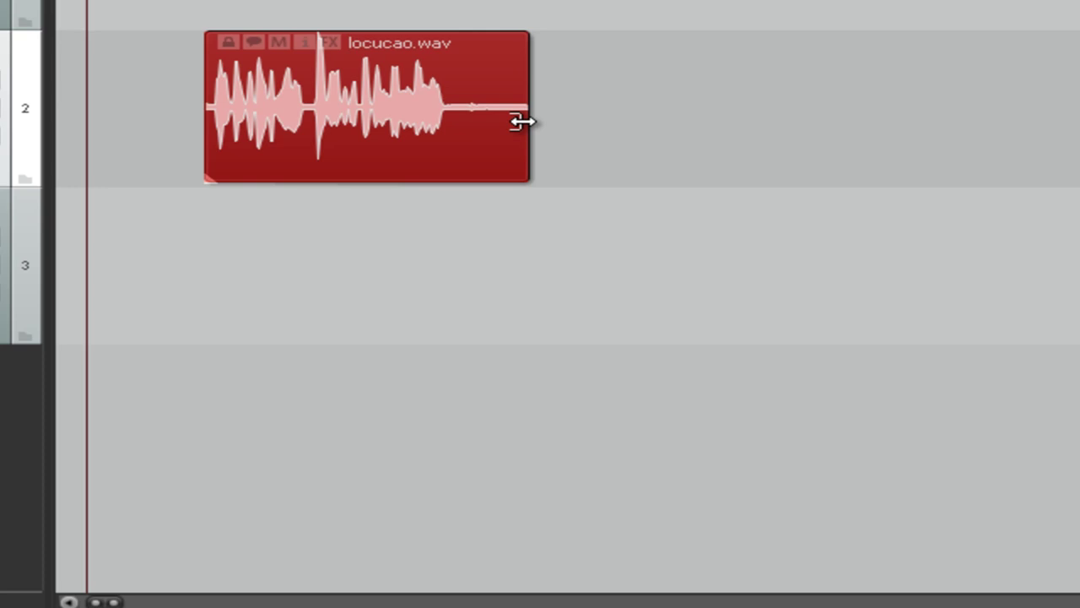
drag(522, 122, 487, 130)
key(alt+g)
drag(480, 144, 452, 149)
mouse_move(210, 142)
mouse_down()
mouse_move(169, 150)
mouse_move(237, 152)
mouse_move(193, 161)
mouse_move(211, 158)
mouse_up()
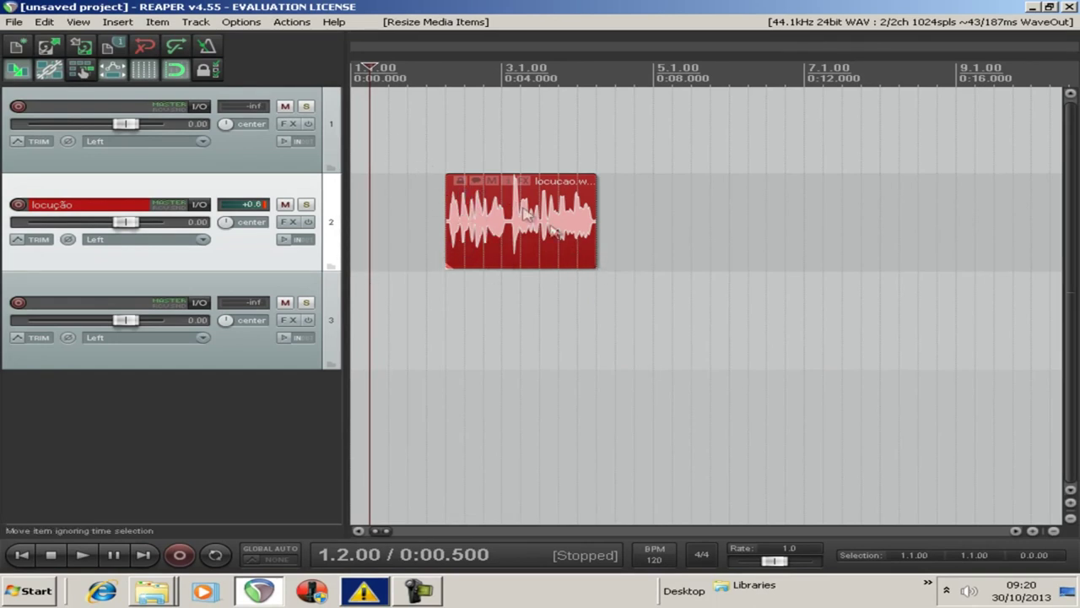
Step: Turn off the grid lines and move the trimmed locucao.wav item freely to start at about 0:00.6
scroll(564, 236, up, 2)
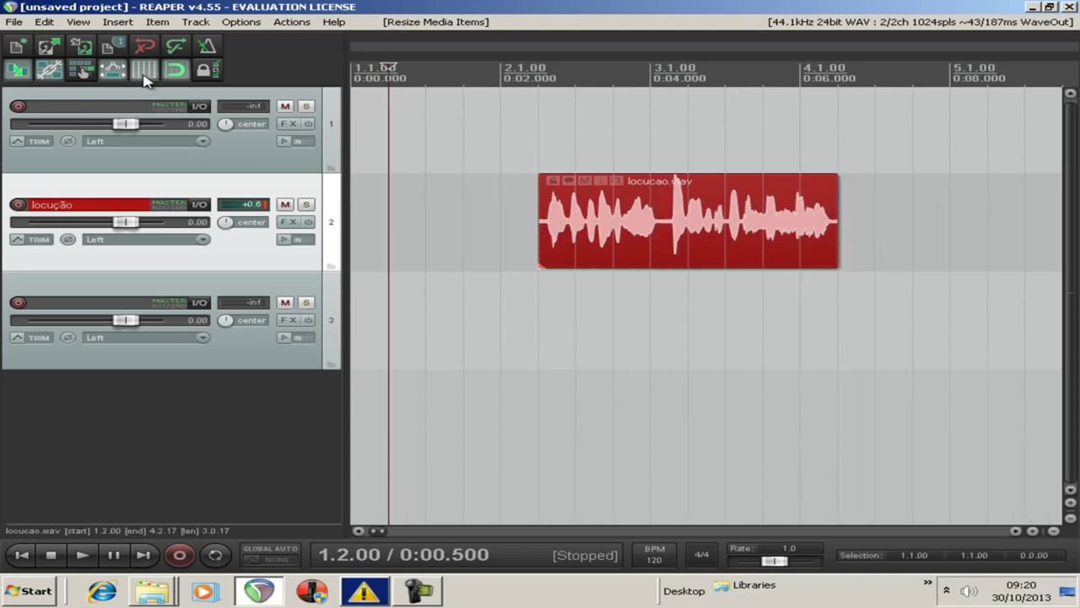
drag(604, 252, 448, 257)
click(442, 278)
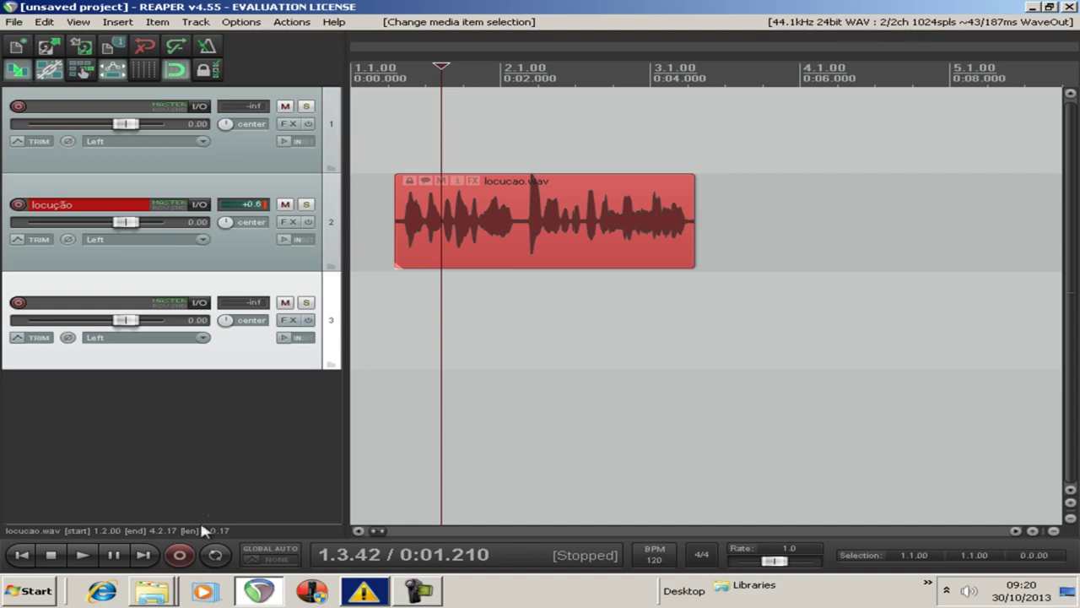
Step: Open the Media Explorer and browse to the folder G:\01 -- Trilhas e Efeitos\03 - SPORTS
click(81, 23)
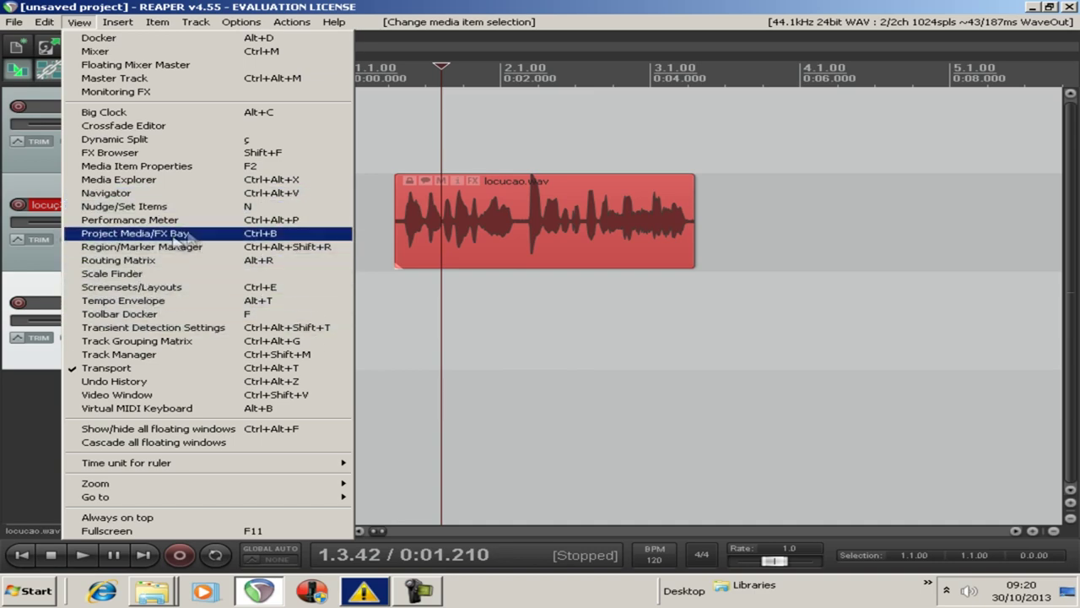
click(191, 186)
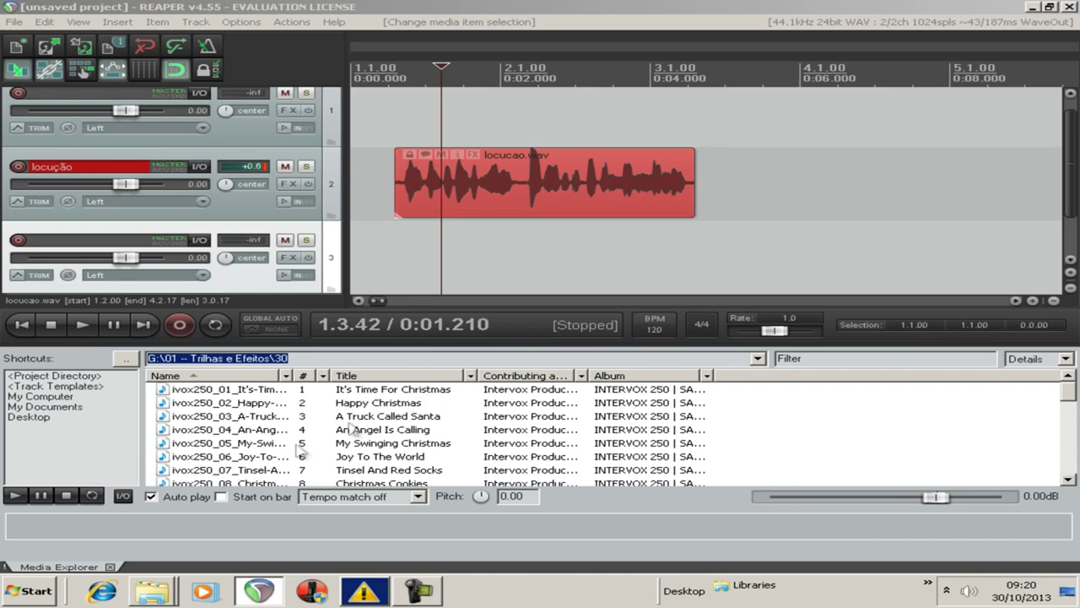
click(42, 396)
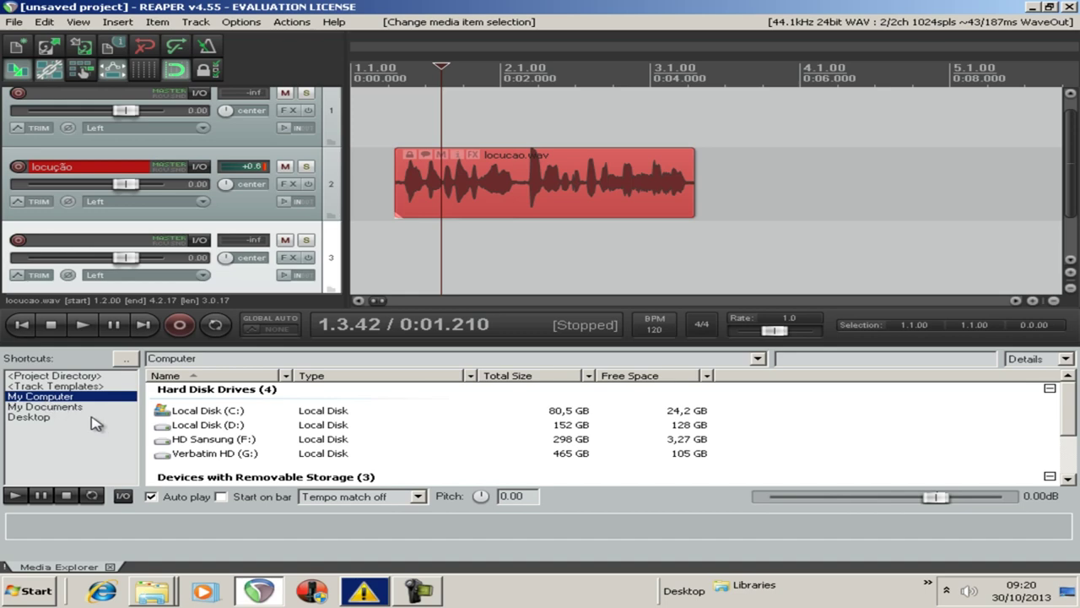
double_click(241, 454)
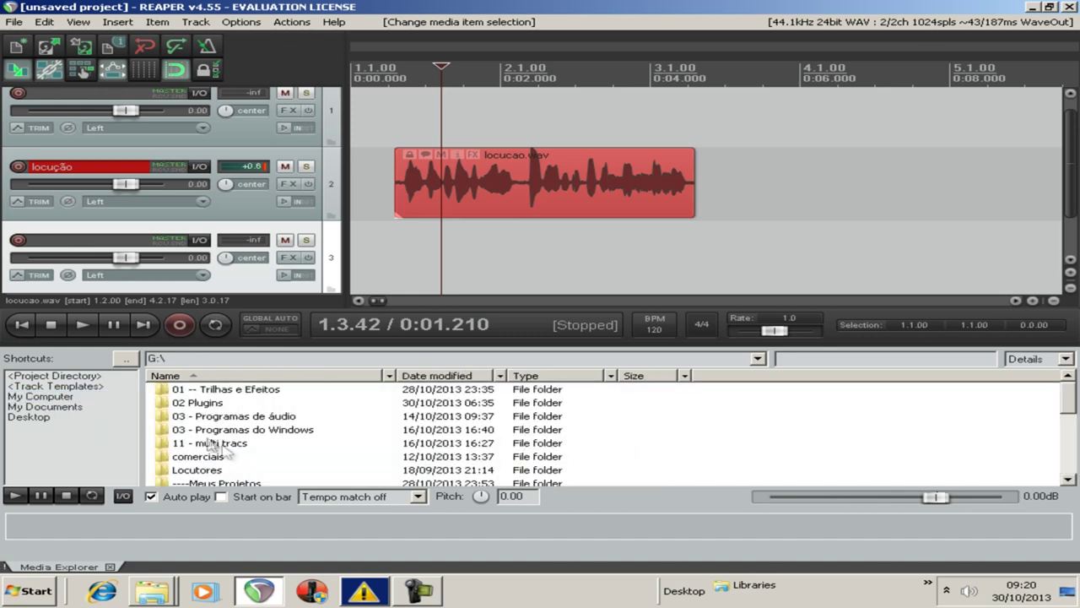
double_click(217, 390)
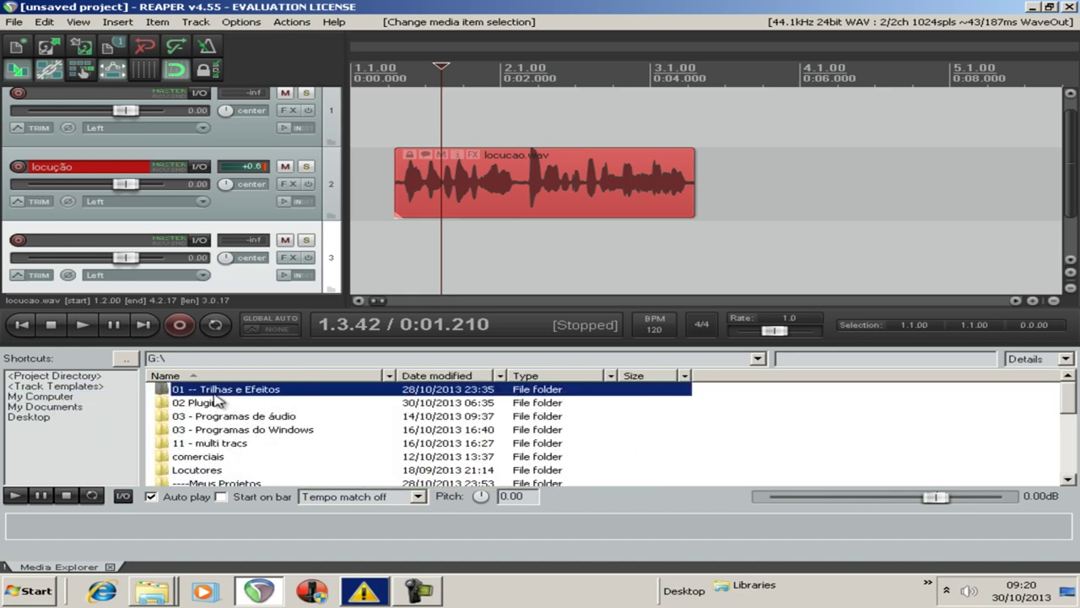
scroll(200, 416, down, 1)
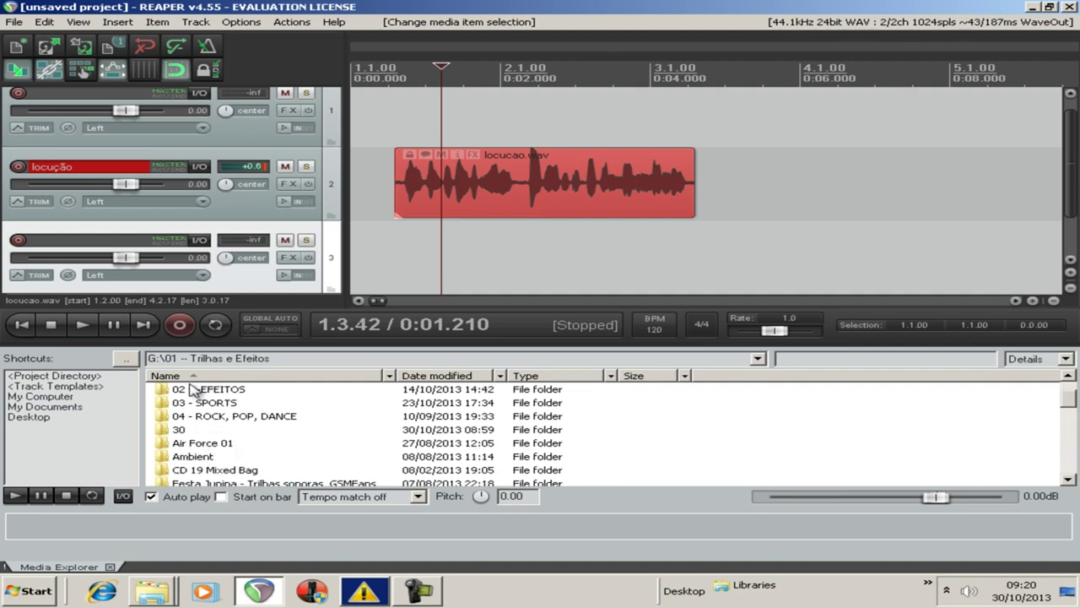
scroll(239, 430, up, 1)
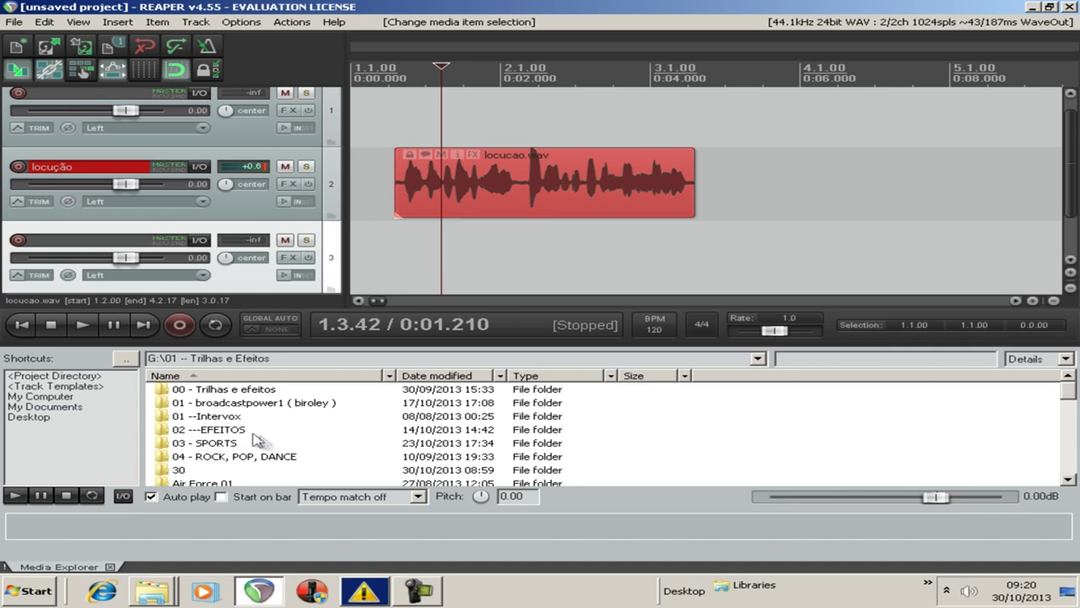
double_click(244, 446)
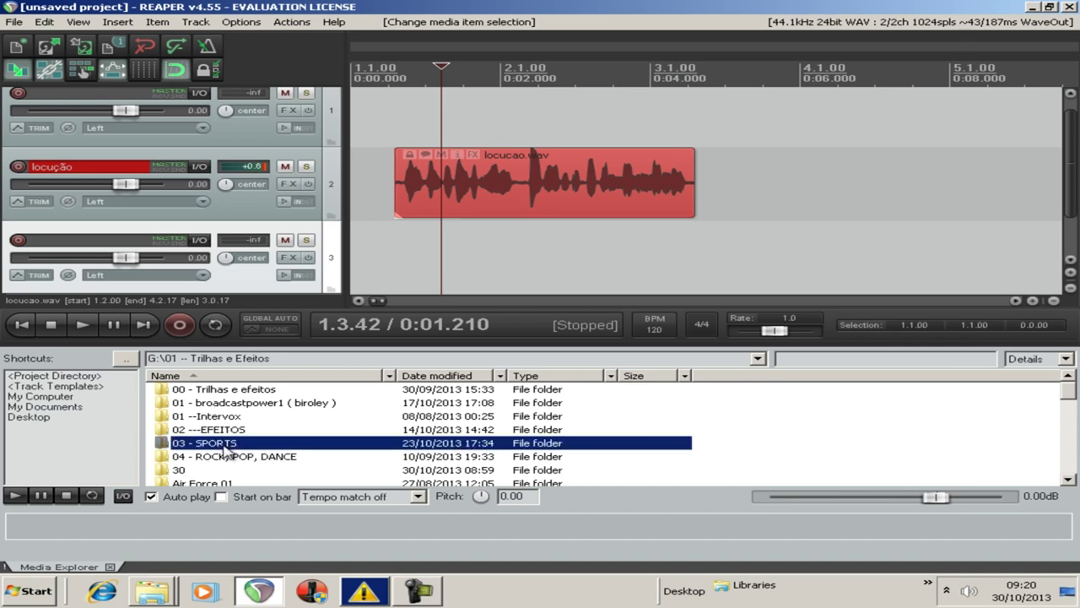
Step: Preview Track 4 and a passage of Track 5 from the SPORTS folder
click(189, 431)
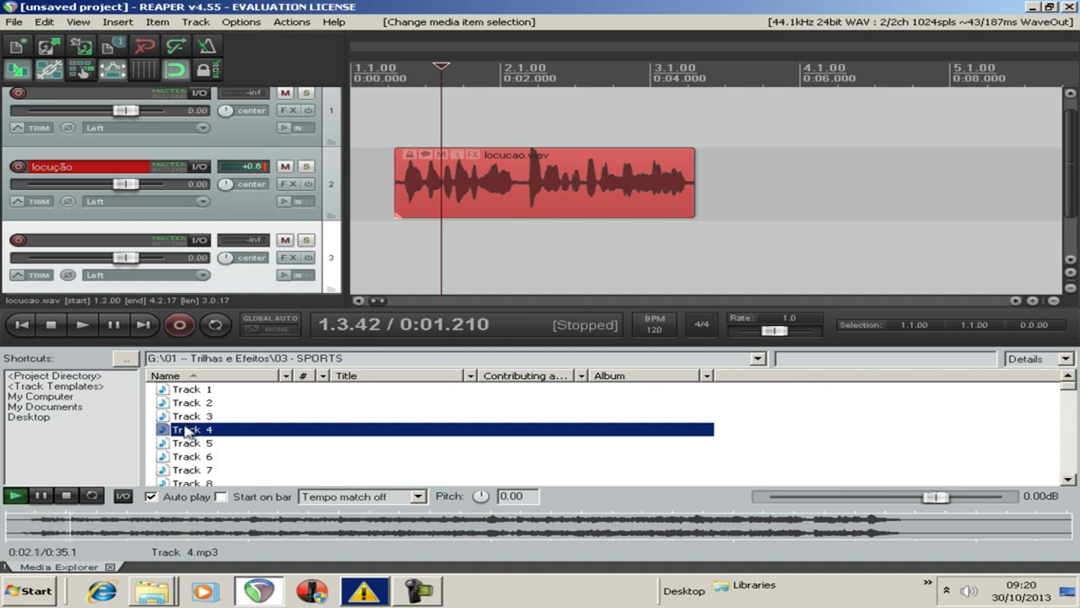
click(66, 496)
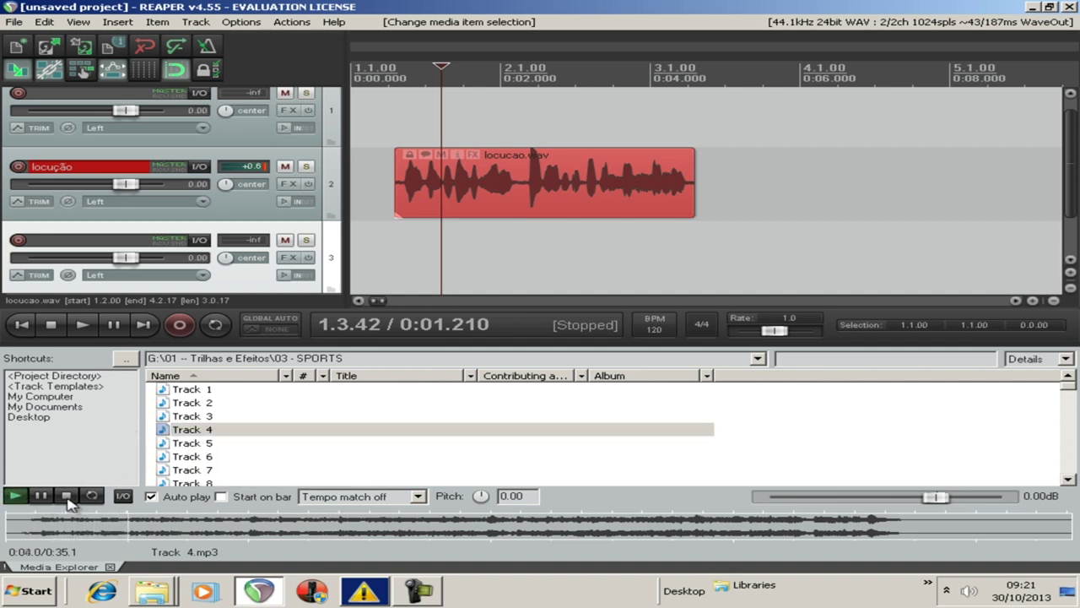
click(192, 443)
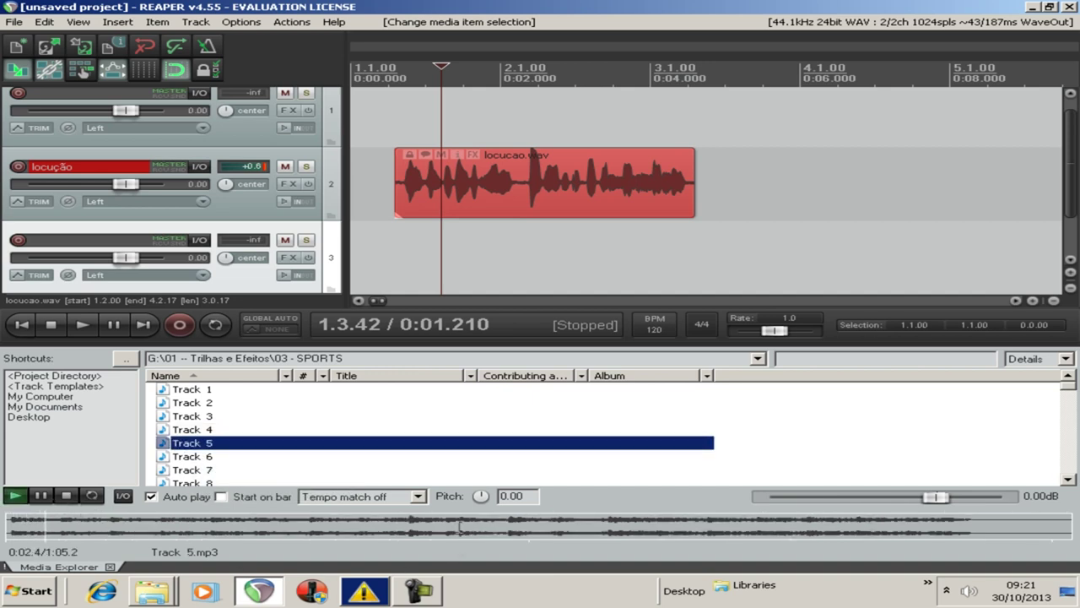
click(460, 527)
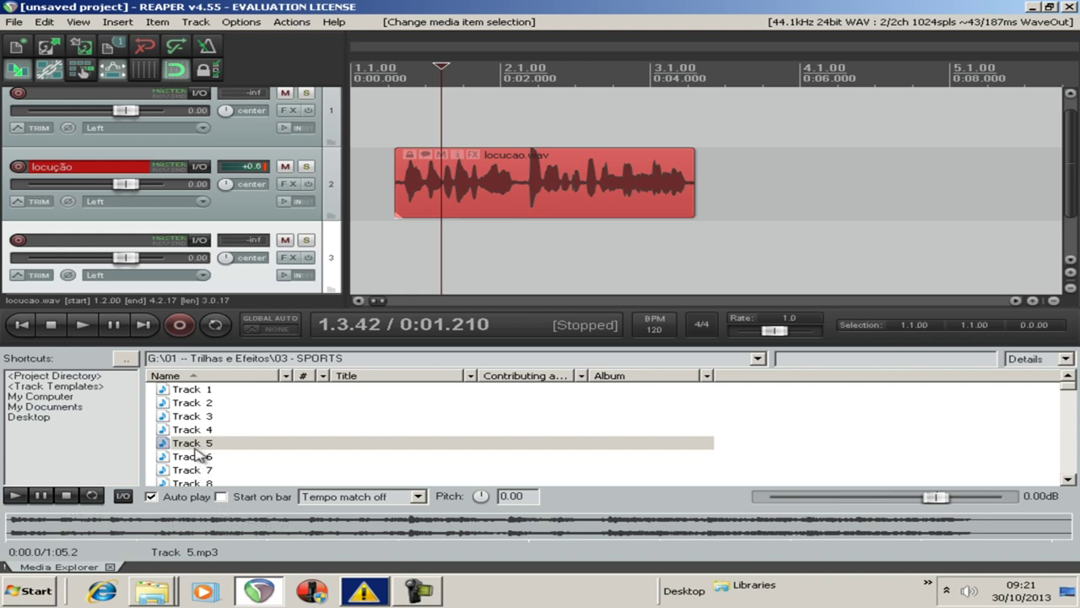
Step: Place Track 5.mp3 on the empty third track and remove that track along with it
drag(406, 300, 369, 292)
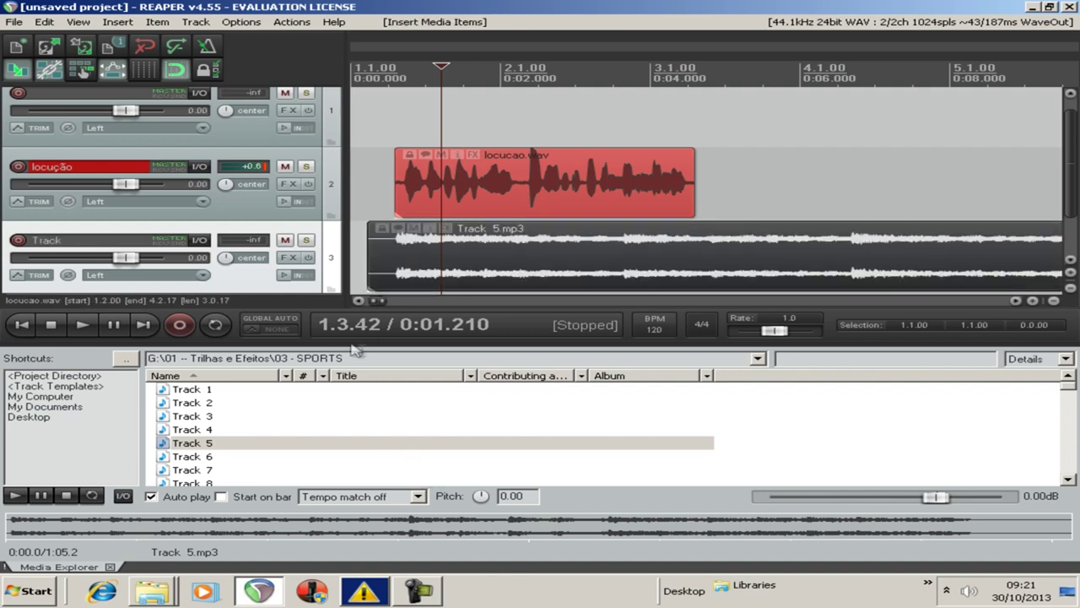
right_click(234, 281)
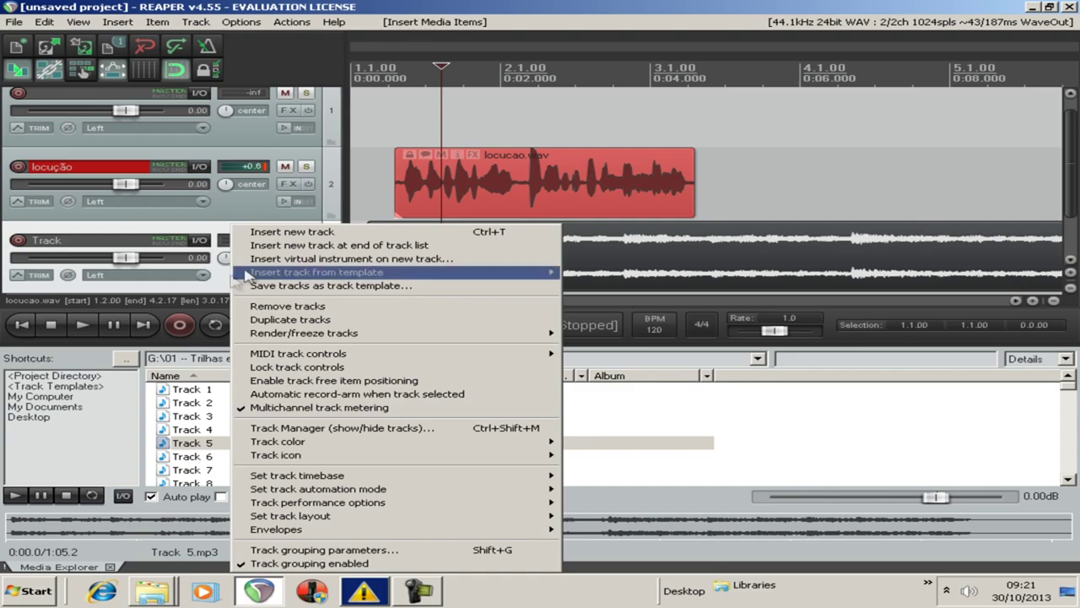
click(280, 306)
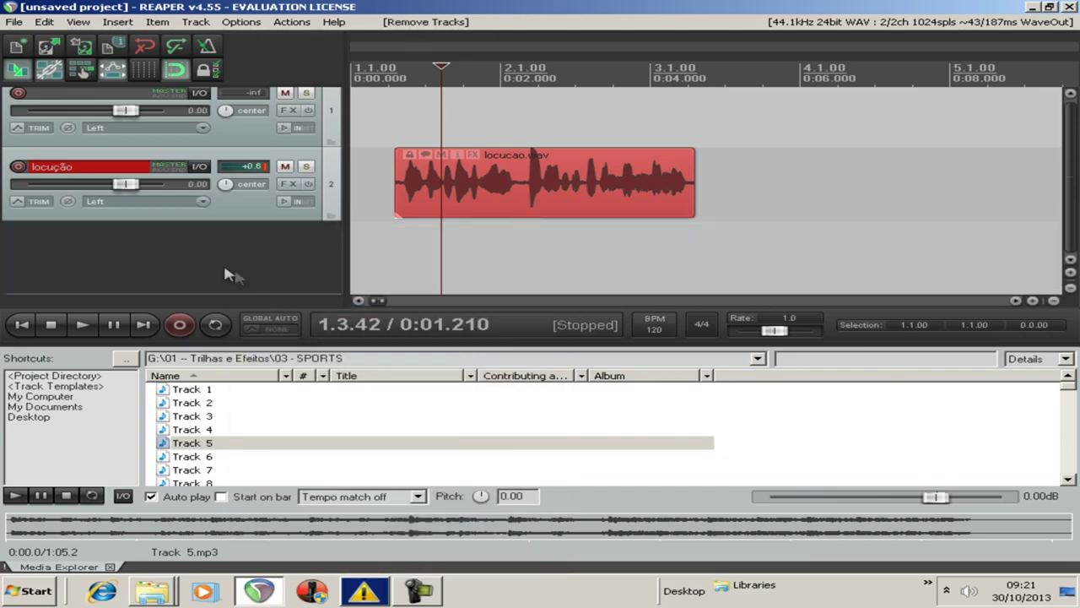
Step: Insert Track 5.mp3 in the empty area below locução as a new track and name the track trilha
drag(199, 450, 360, 275)
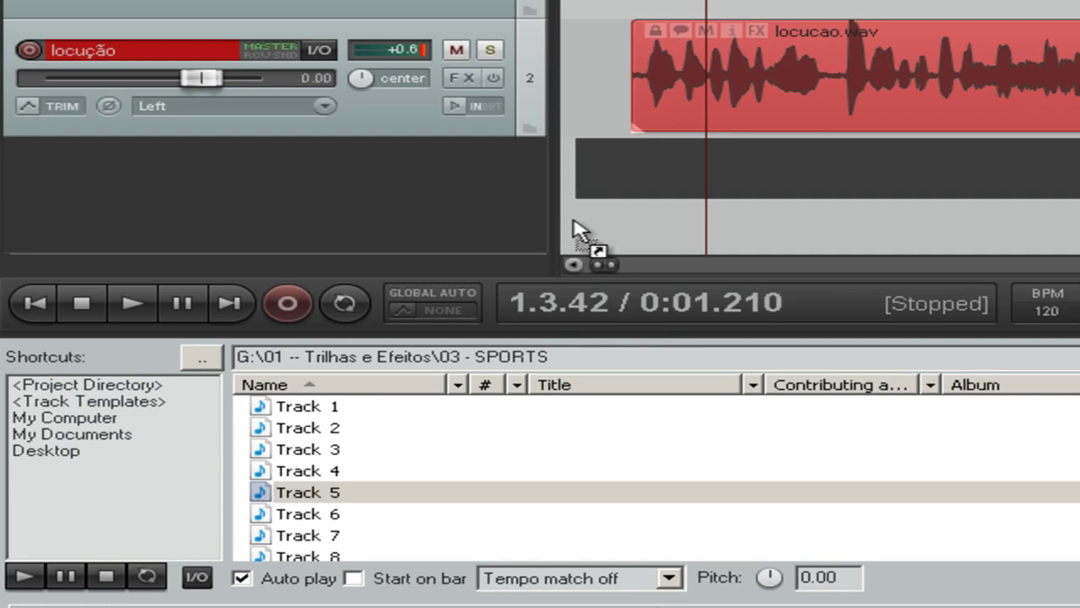
drag(582, 232, 583, 233)
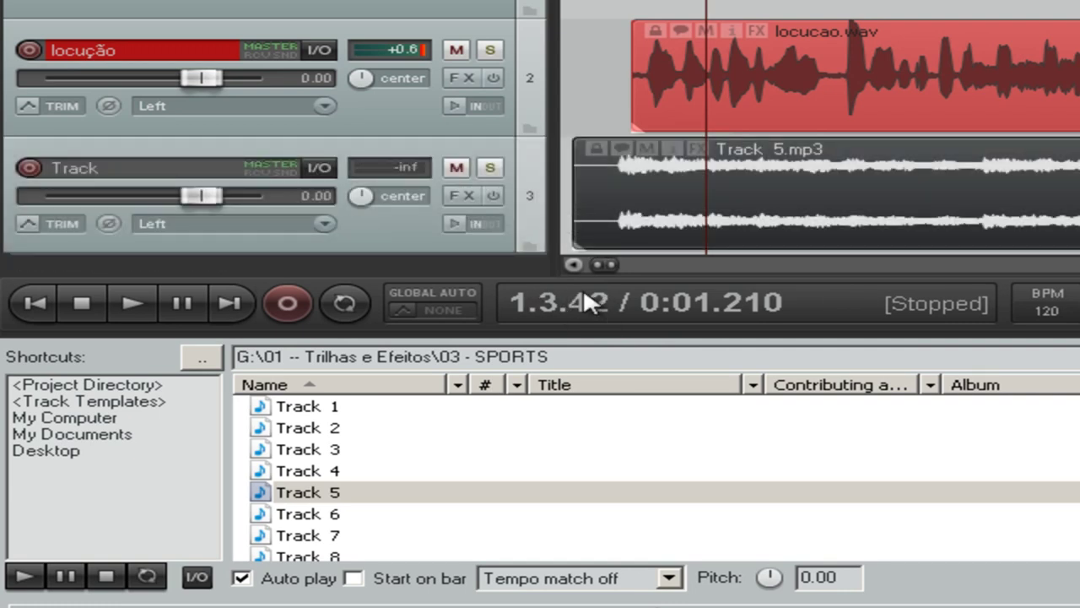
click(135, 166)
double_click(135, 167)
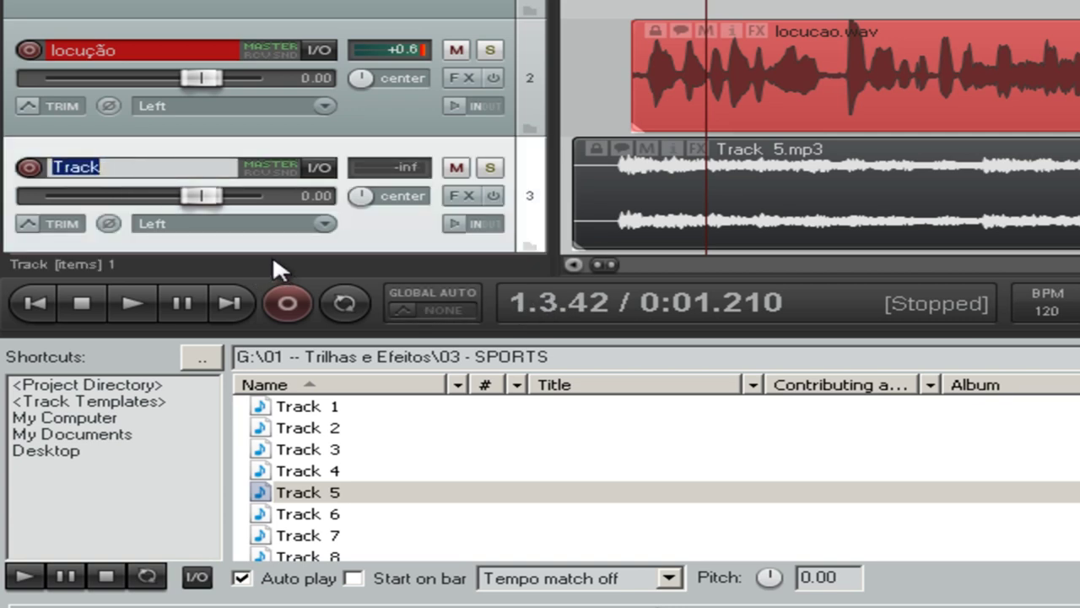
text(trilha)
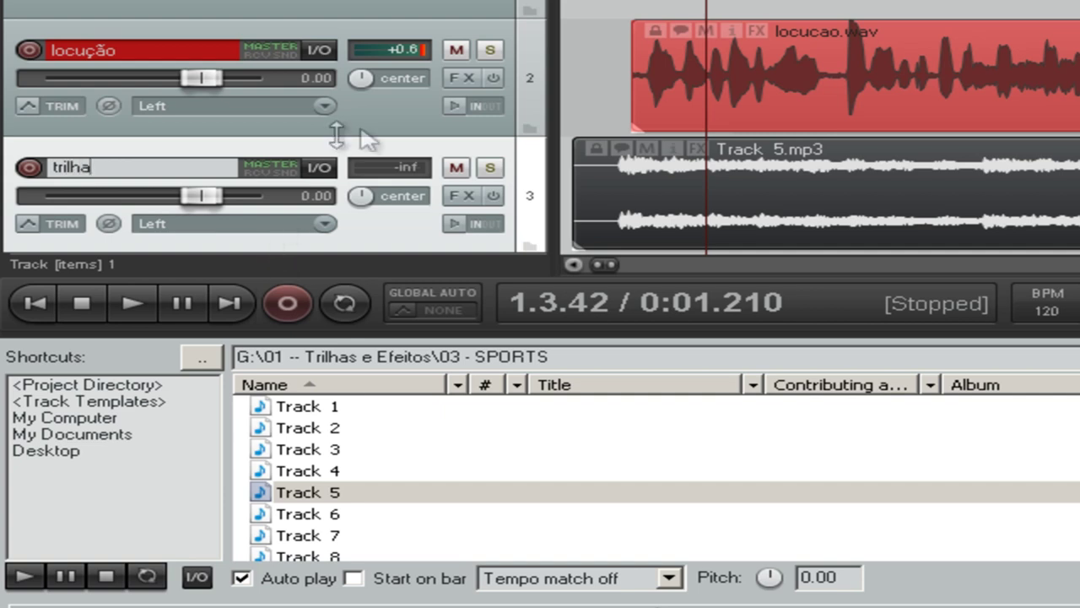
click(582, 194)
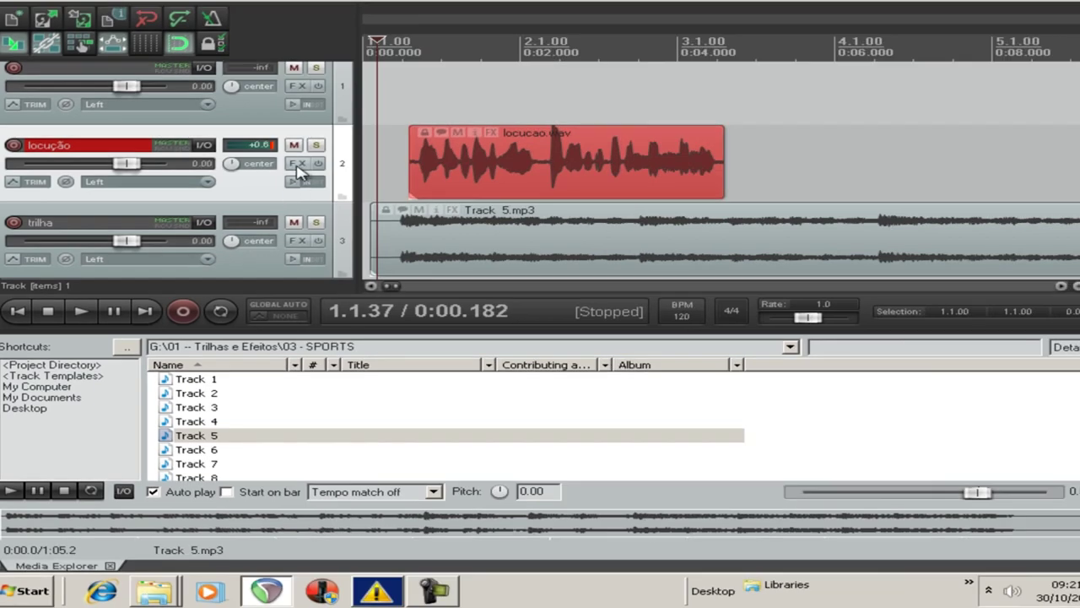
Step: Add ReaEQ to the locução track and set band 1 to High Pass in its graphical interface
click(297, 162)
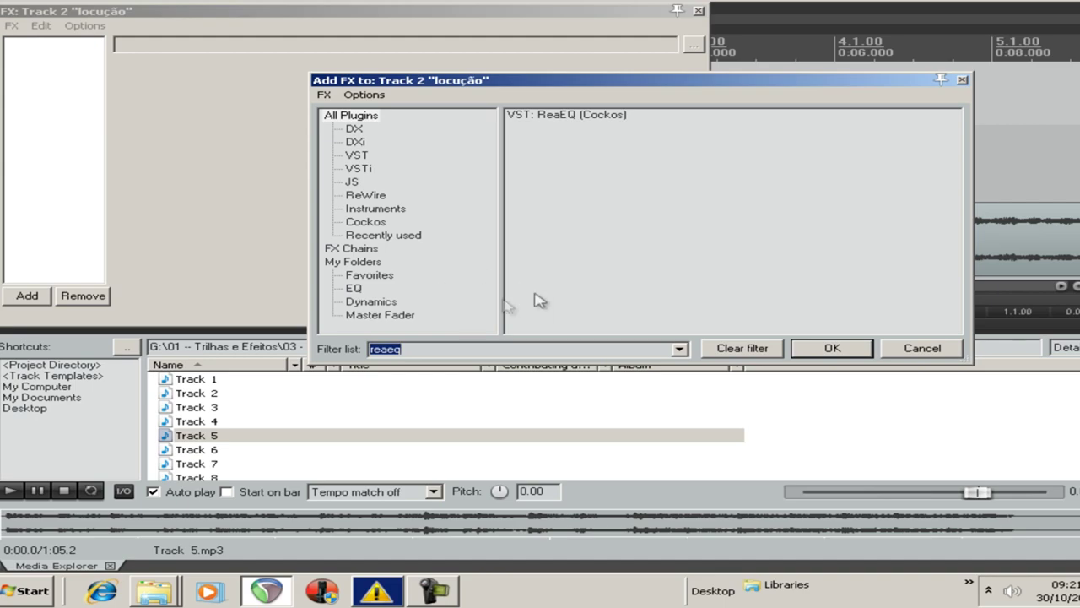
click(356, 289)
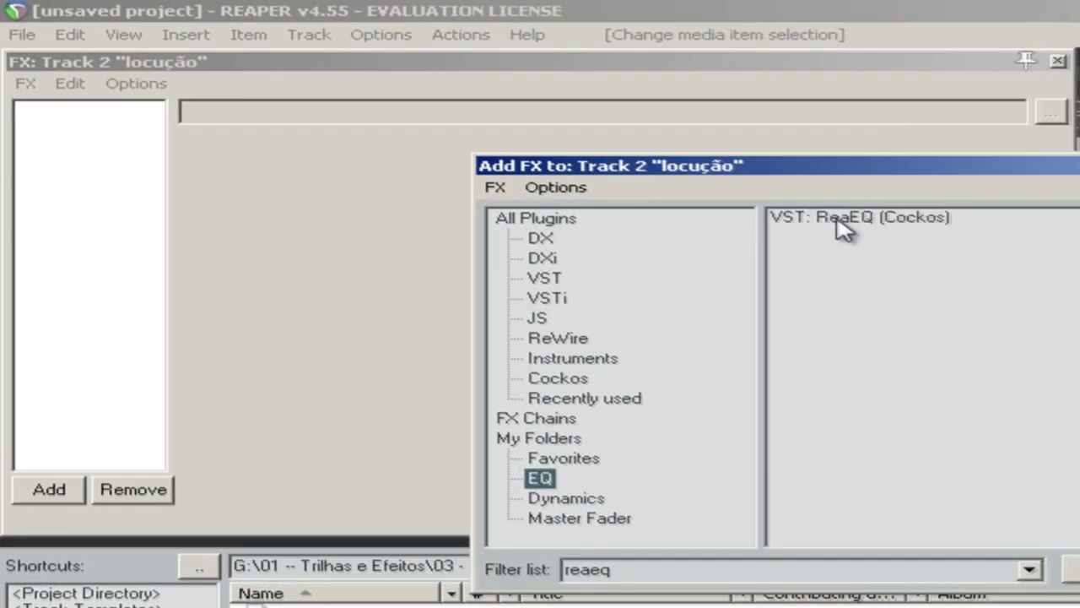
double_click(543, 115)
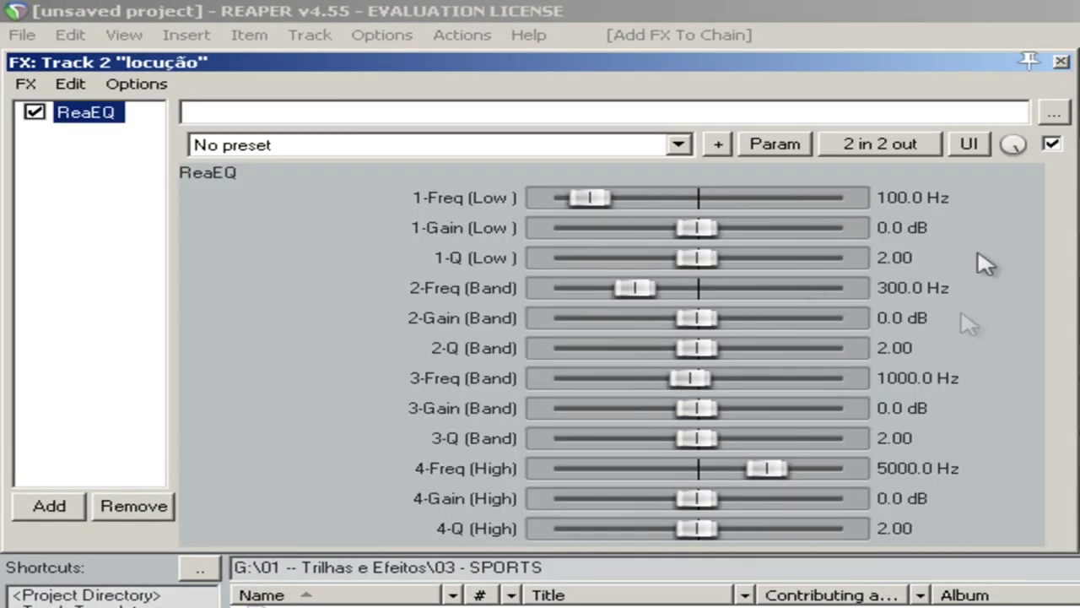
click(969, 145)
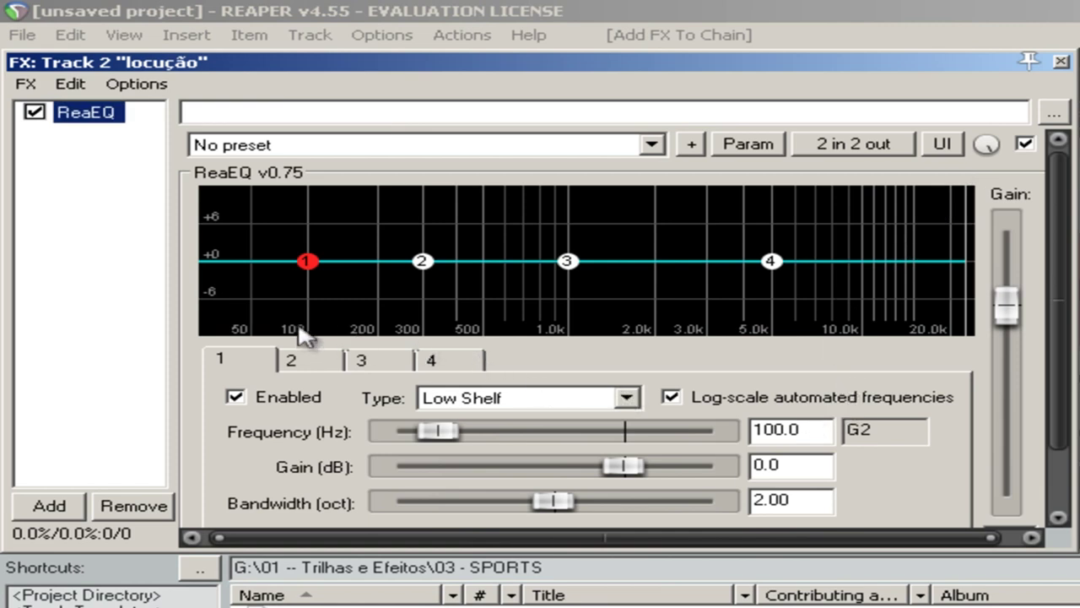
click(627, 397)
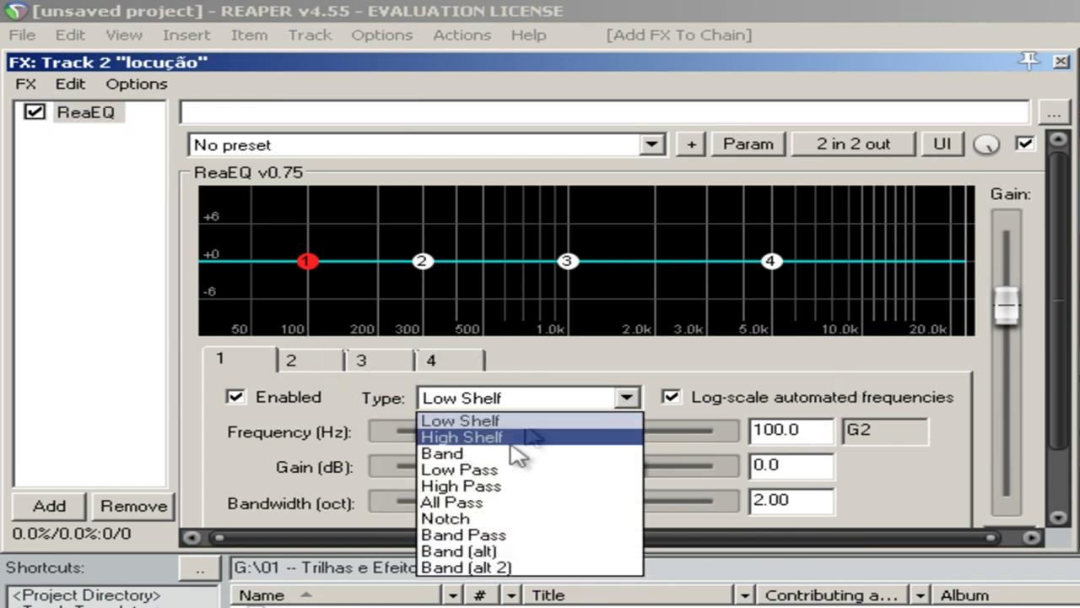
click(510, 487)
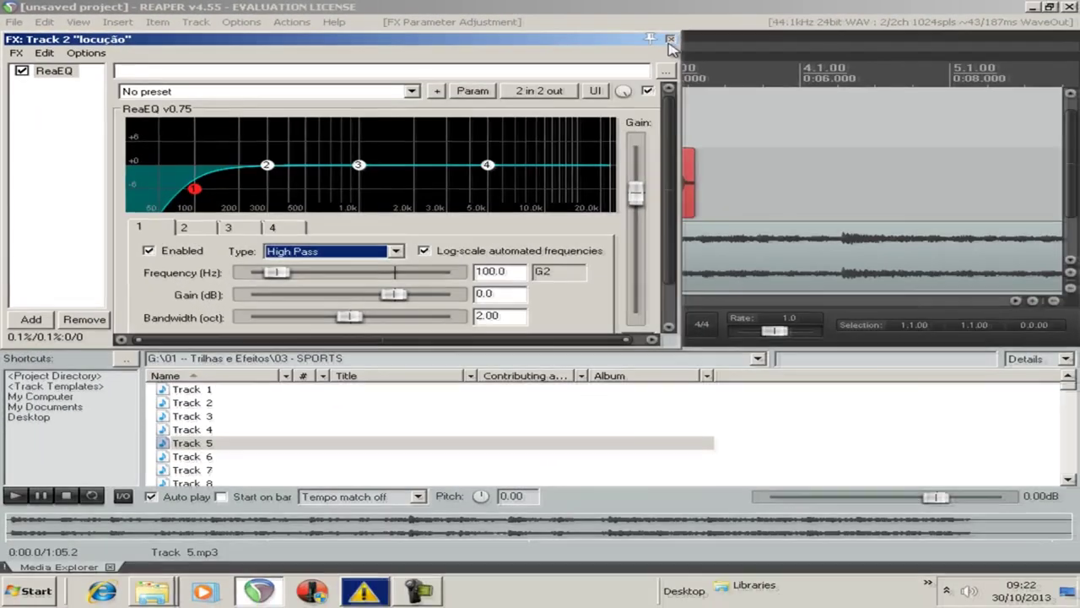
click(1060, 61)
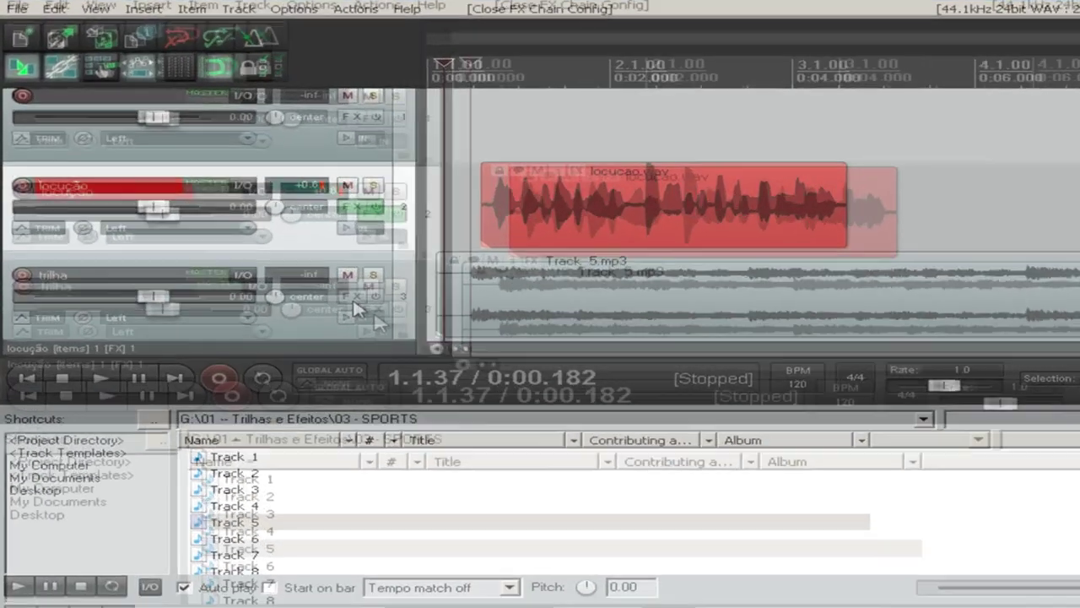
Step: Add ReaEQ to the trilha track with band 1 set to High Pass
click(288, 256)
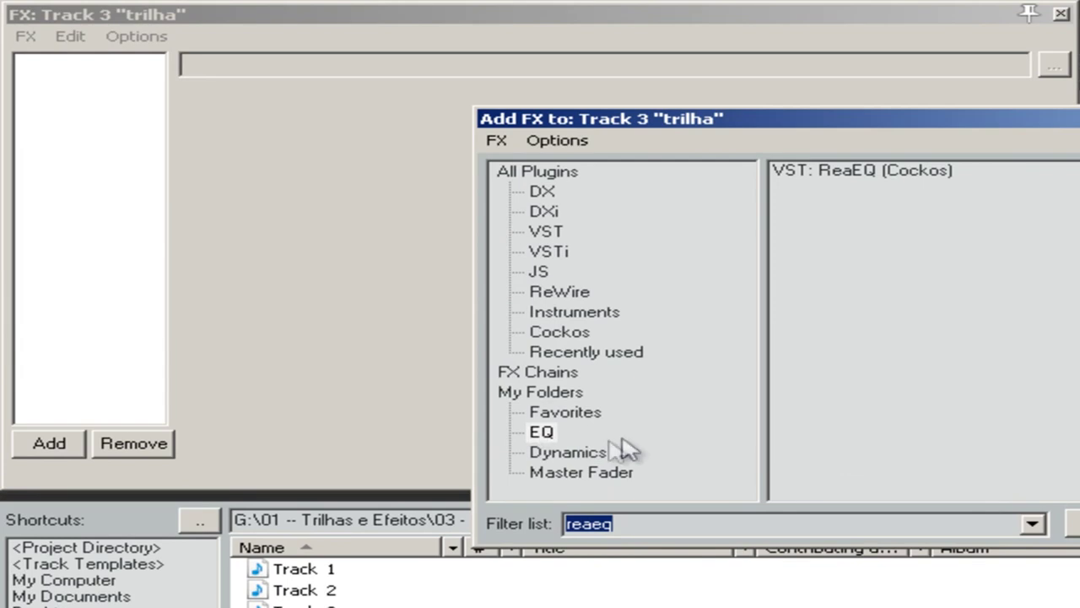
double_click(882, 174)
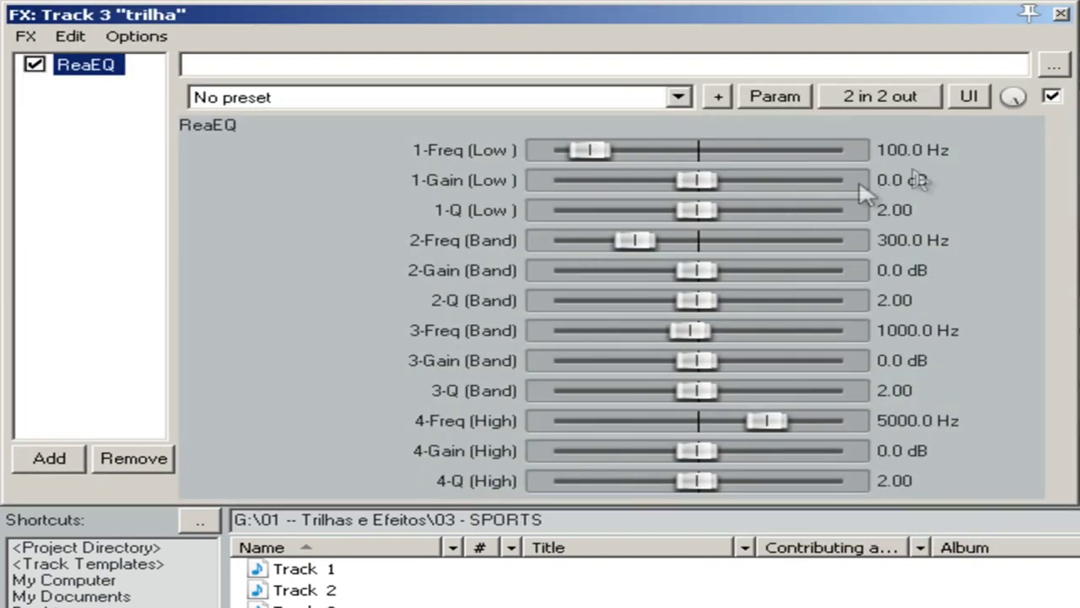
click(969, 95)
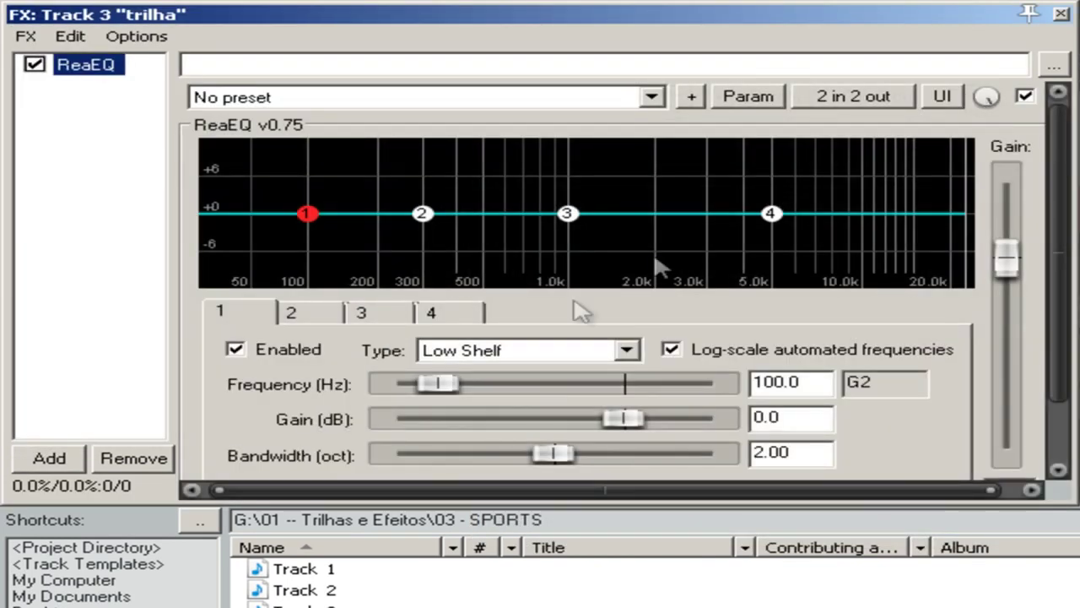
click(625, 350)
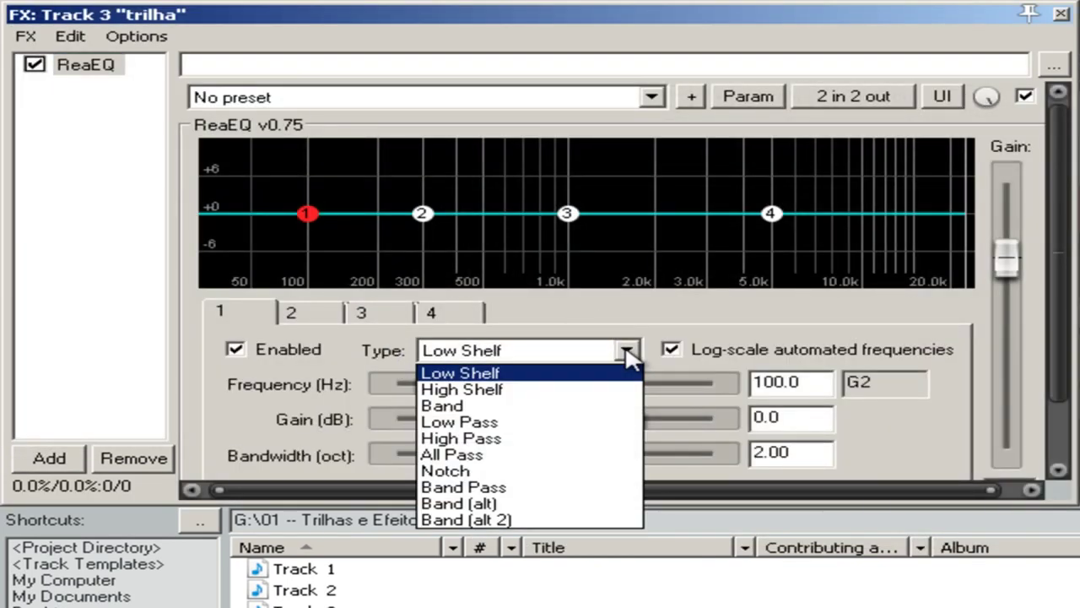
click(509, 438)
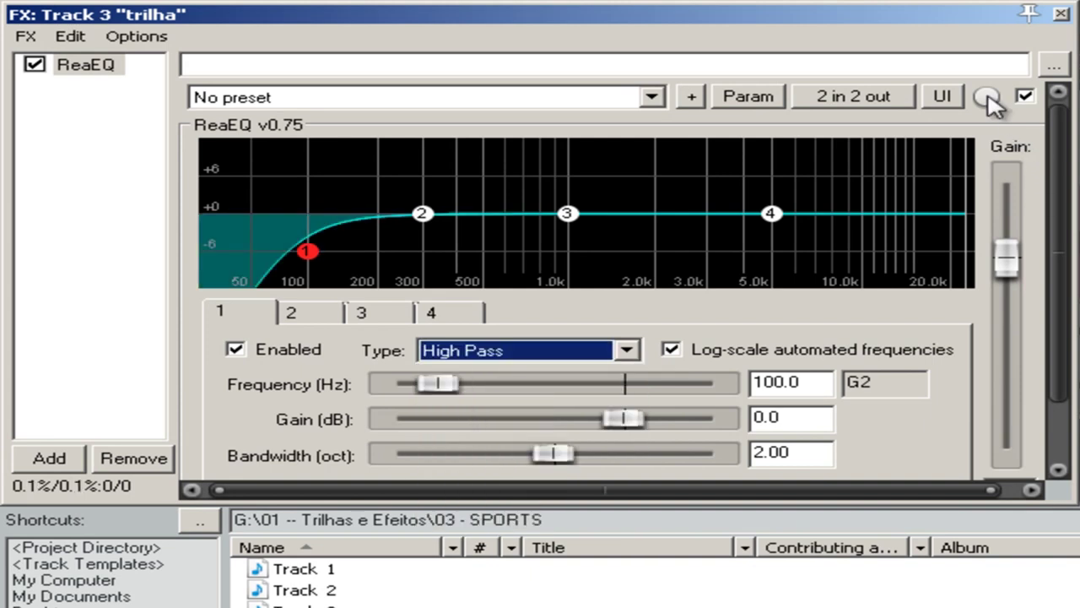
click(1064, 14)
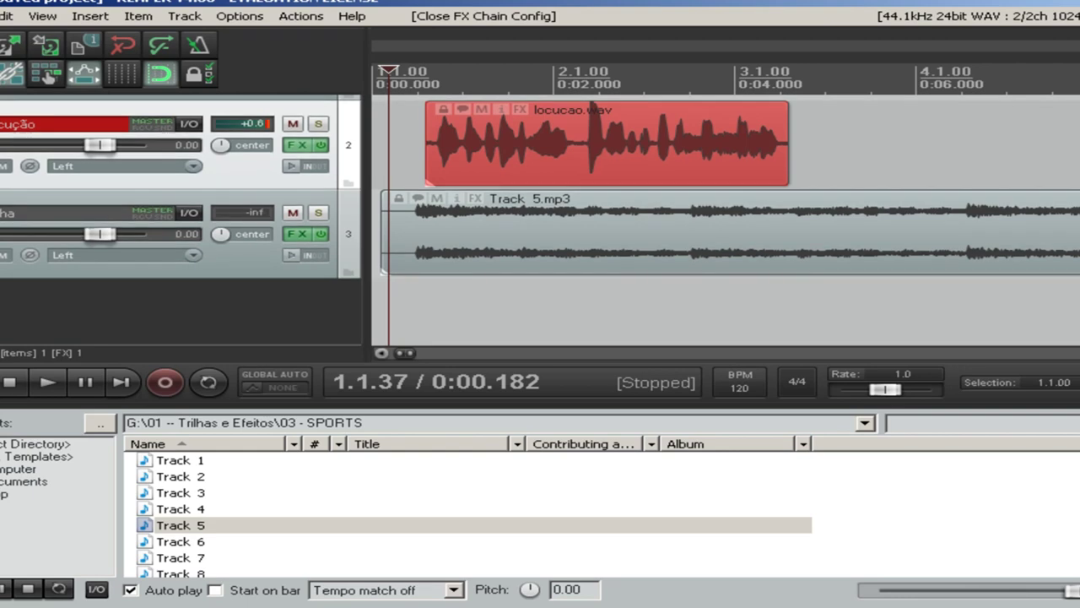
Step: Shift the locucao.wav item slightly later so it starts at about 0:00.7 over the music
scroll(472, 263, up, 1)
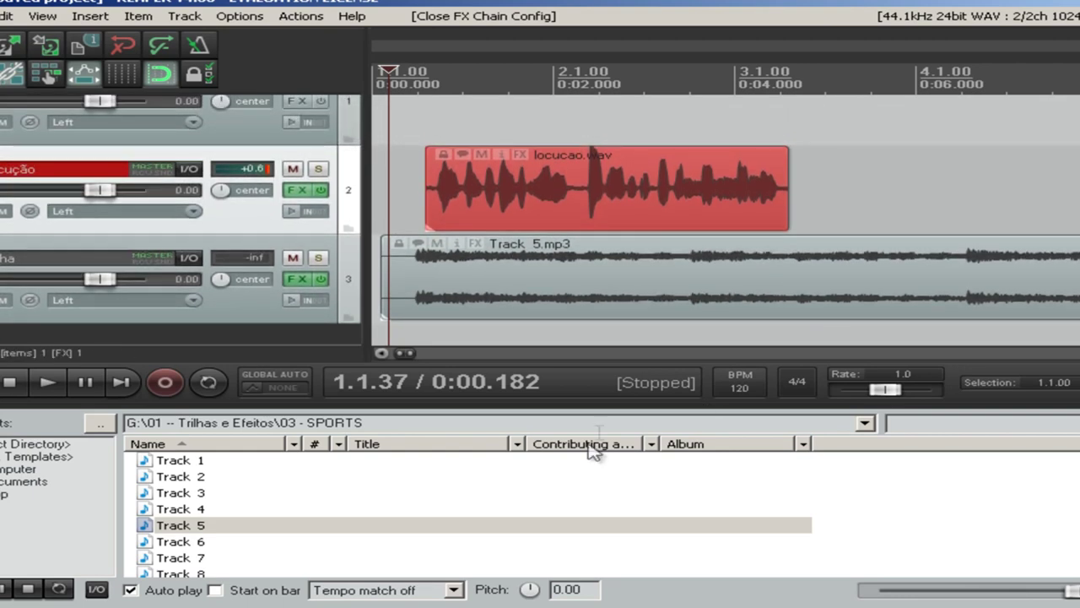
drag(478, 208, 493, 209)
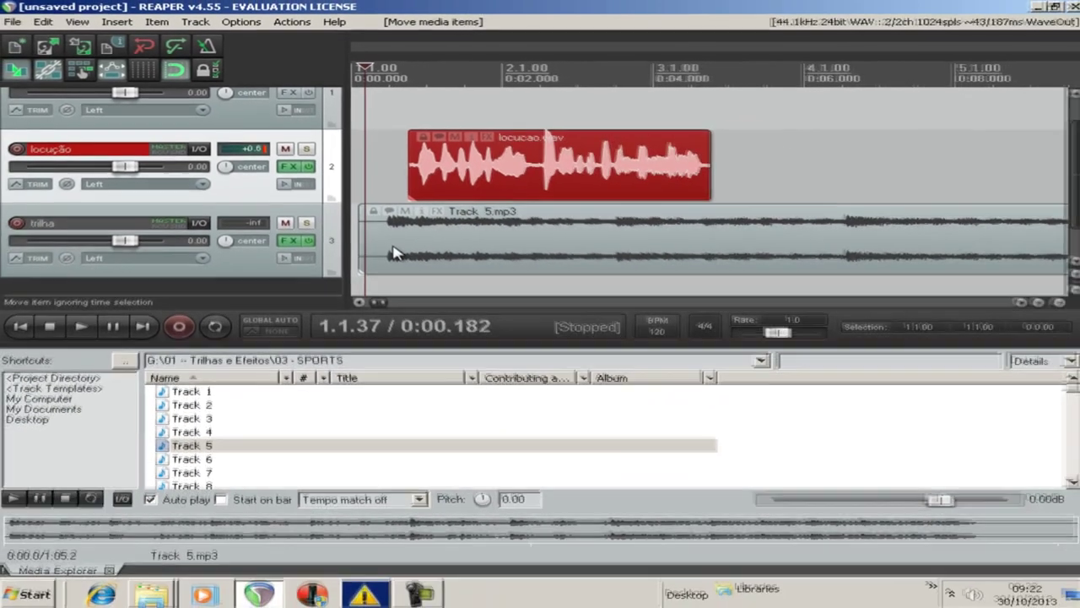
Step: Trim the start of the Track 5.mp3 item to about 0:00.3, just before the music begins
click(421, 295)
click(410, 174)
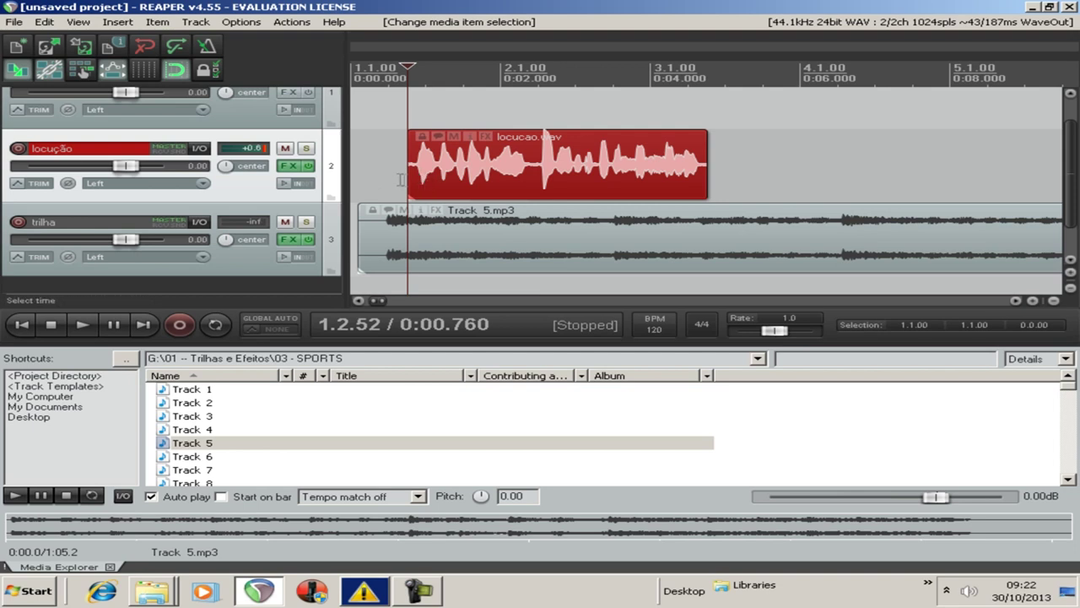
drag(449, 188, 460, 199)
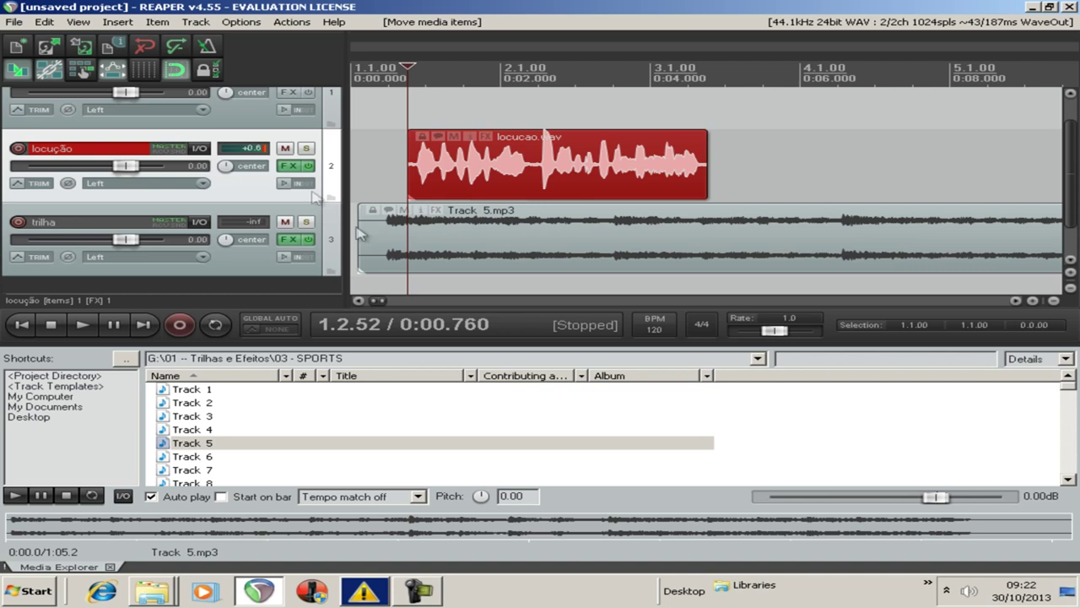
click(432, 257)
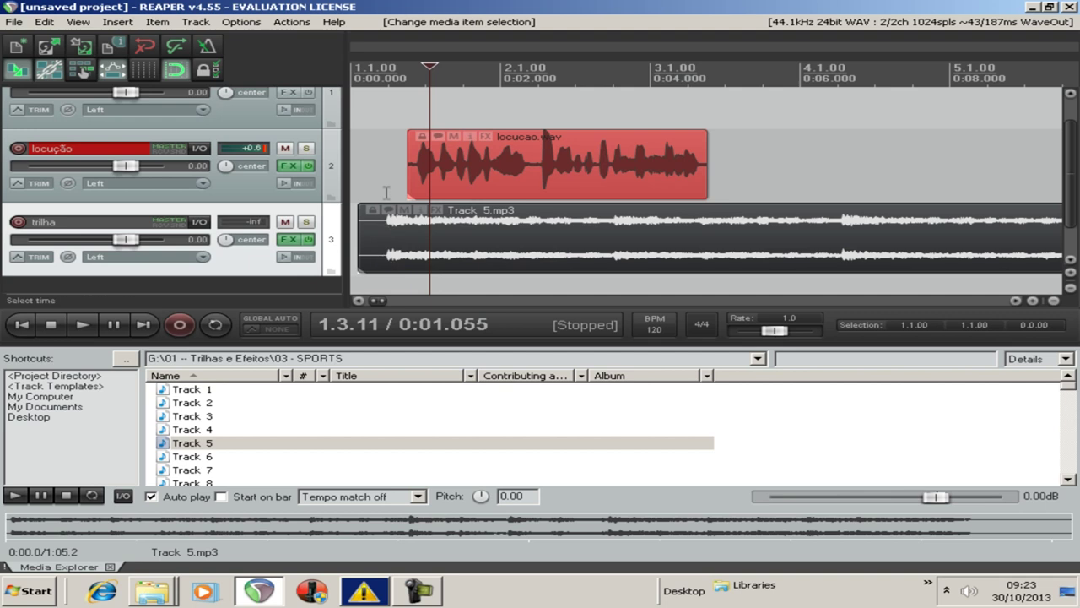
drag(358, 239, 374, 239)
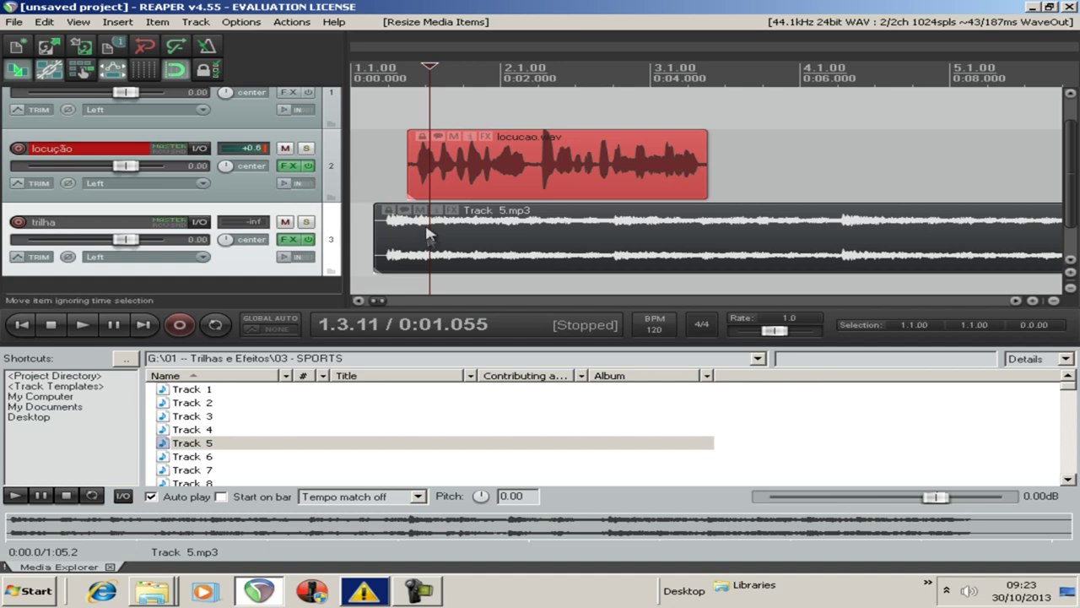
Step: Move the locucao.wav item slightly earlier so it starts at about 0:00.5
click(440, 178)
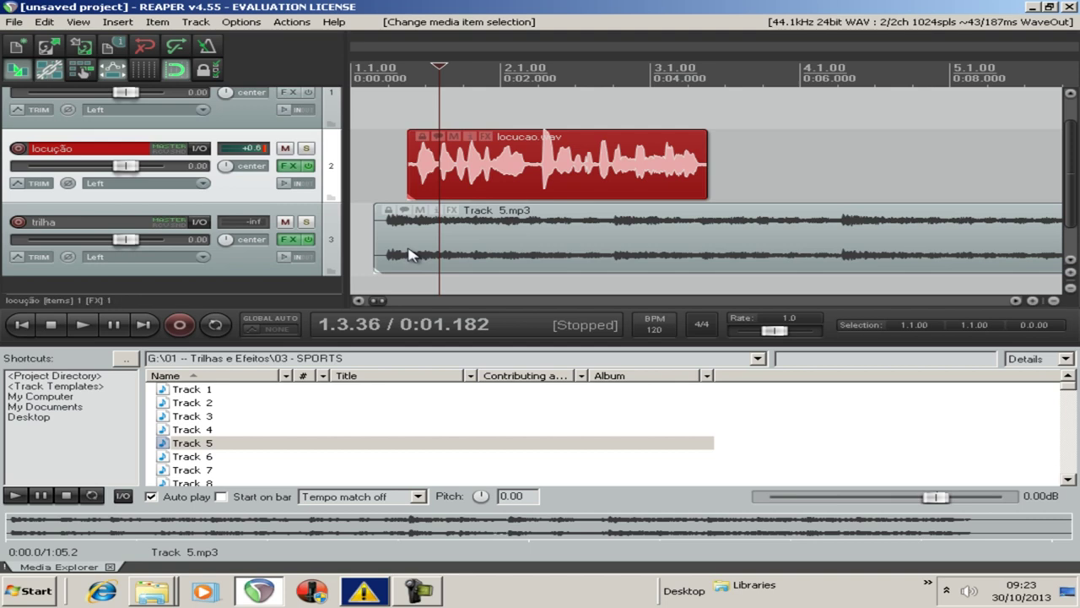
click(496, 181)
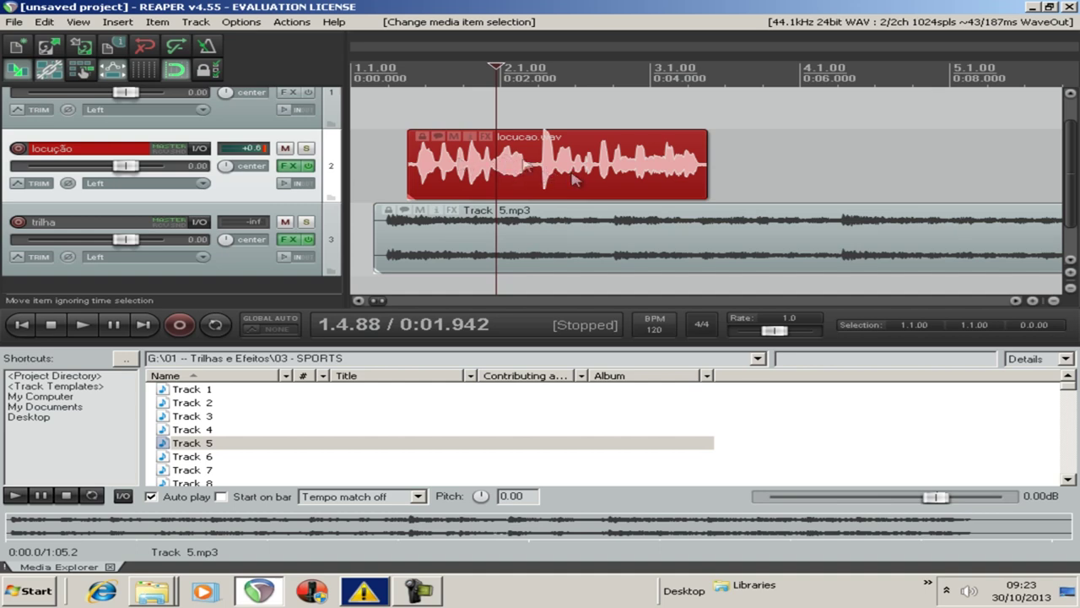
drag(564, 166, 565, 196)
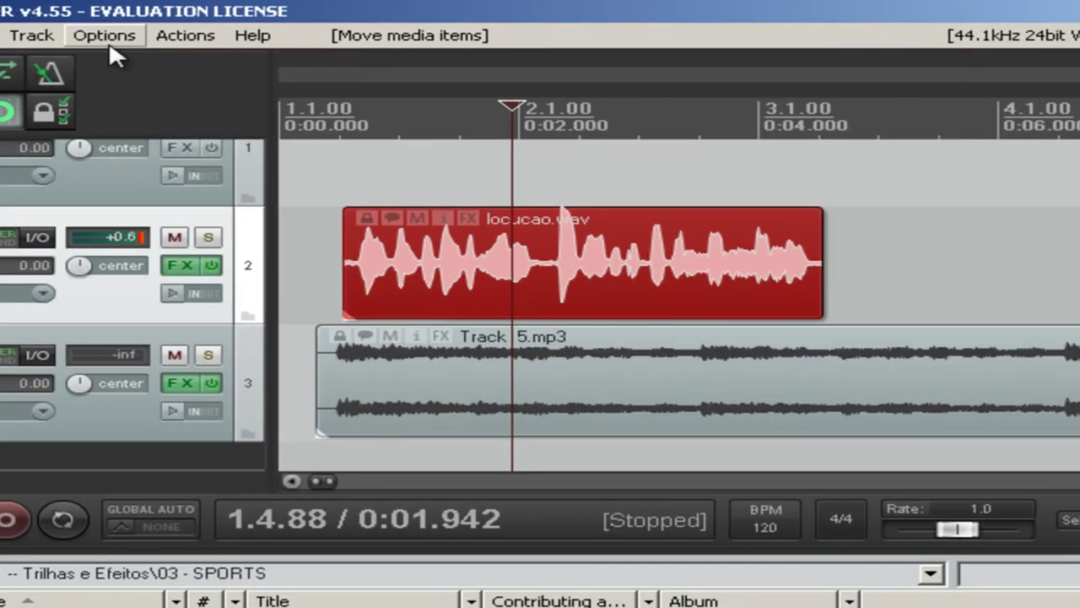
Step: Examine the media item label and button display options in the Preferences' media appearance settings
click(236, 23)
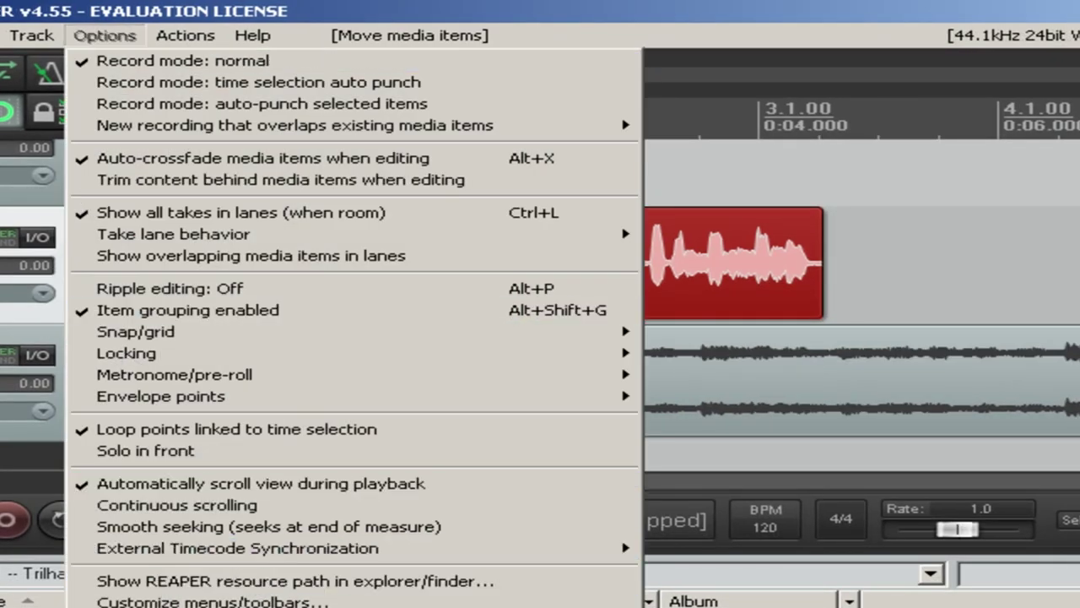
key(ctrl+p)
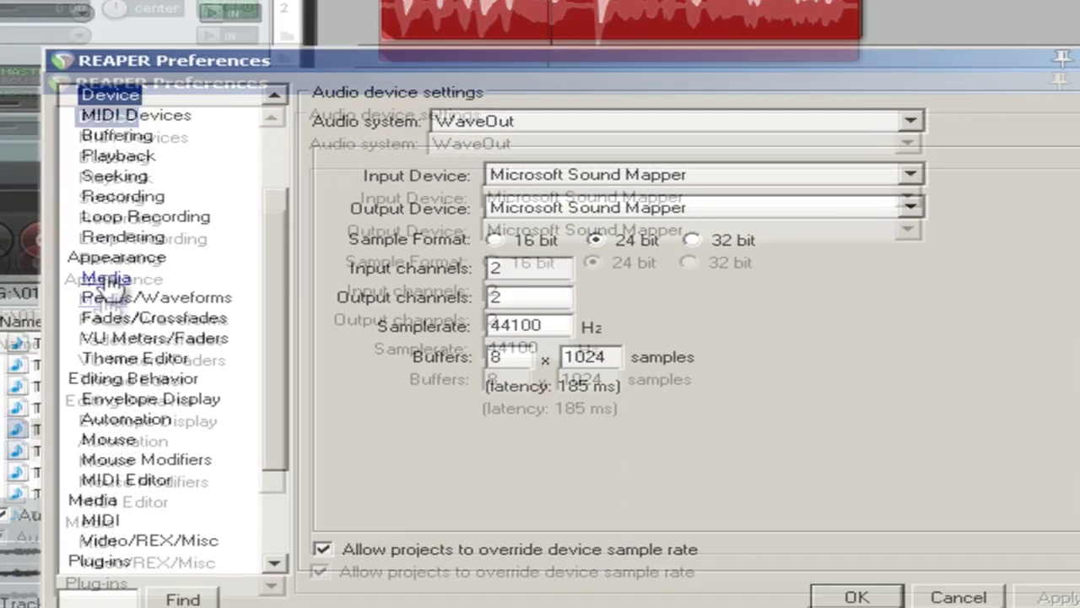
click(71, 524)
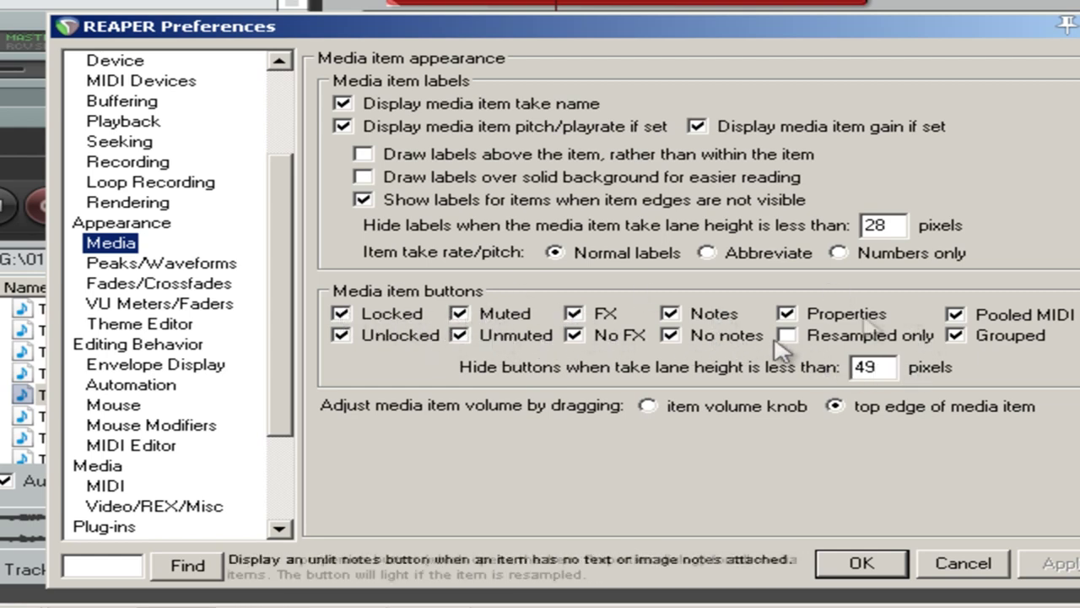
click(861, 563)
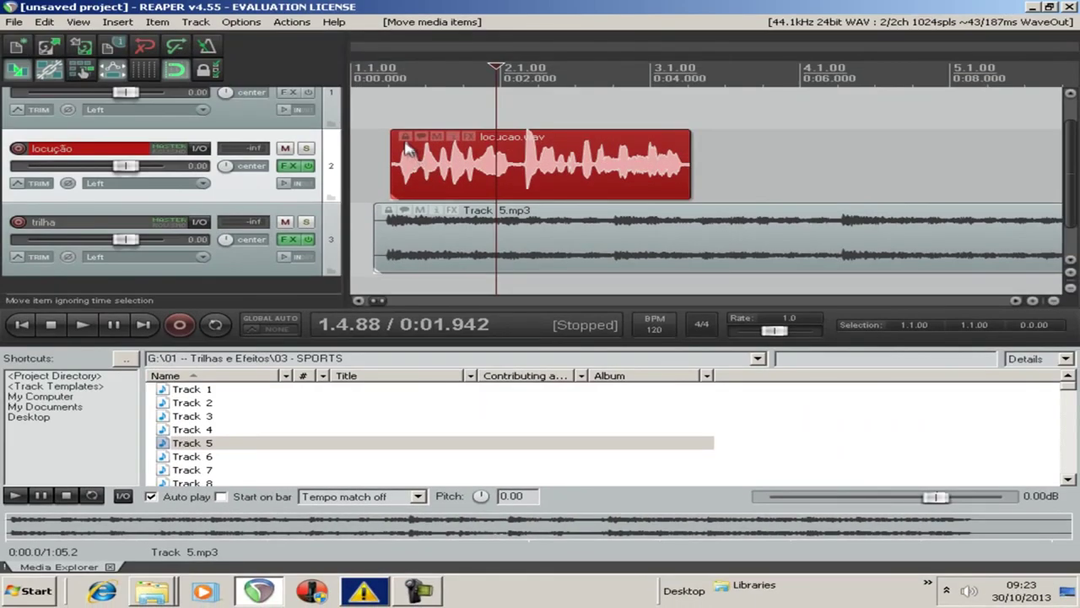
Step: Lock the locucao.wav item and try to move it along the timeline
click(406, 137)
drag(397, 187, 516, 176)
drag(447, 173, 458, 172)
click(509, 175)
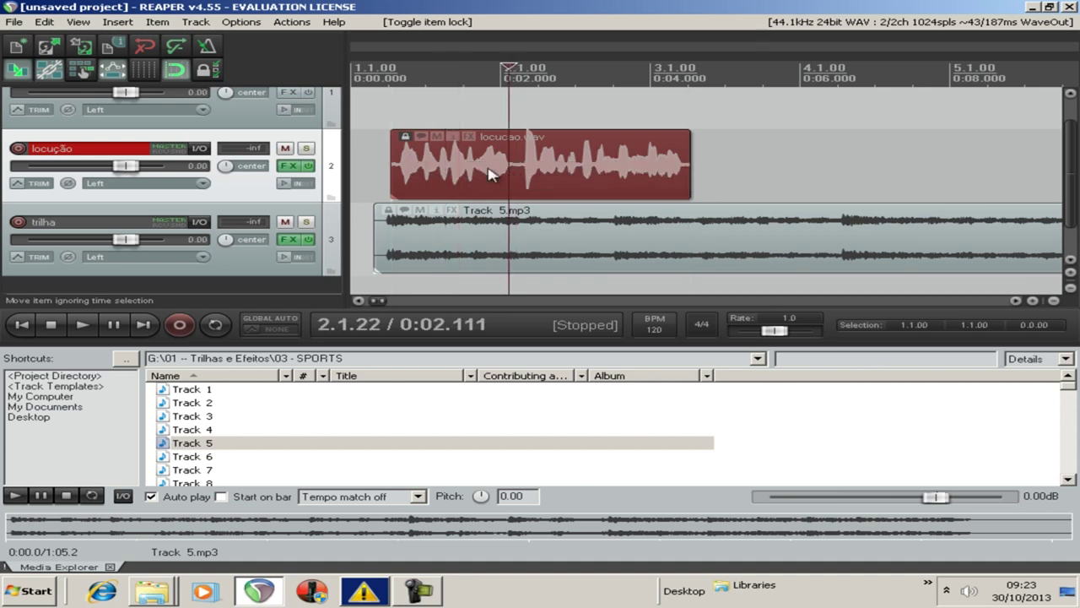
Step: Unlock the locucao.wav item and move it so it starts at about 0:00.7
click(404, 139)
drag(472, 174, 420, 187)
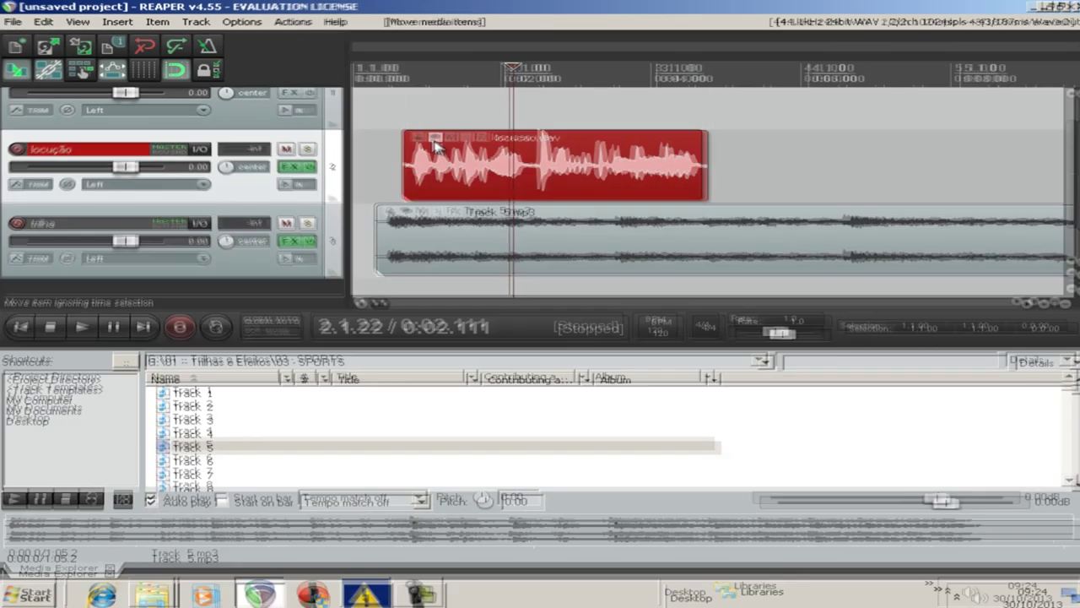
Step: Add a note to the locucao.wav item containing the person's name and the lines at 2020, 30 10 and 9 24
click(431, 136)
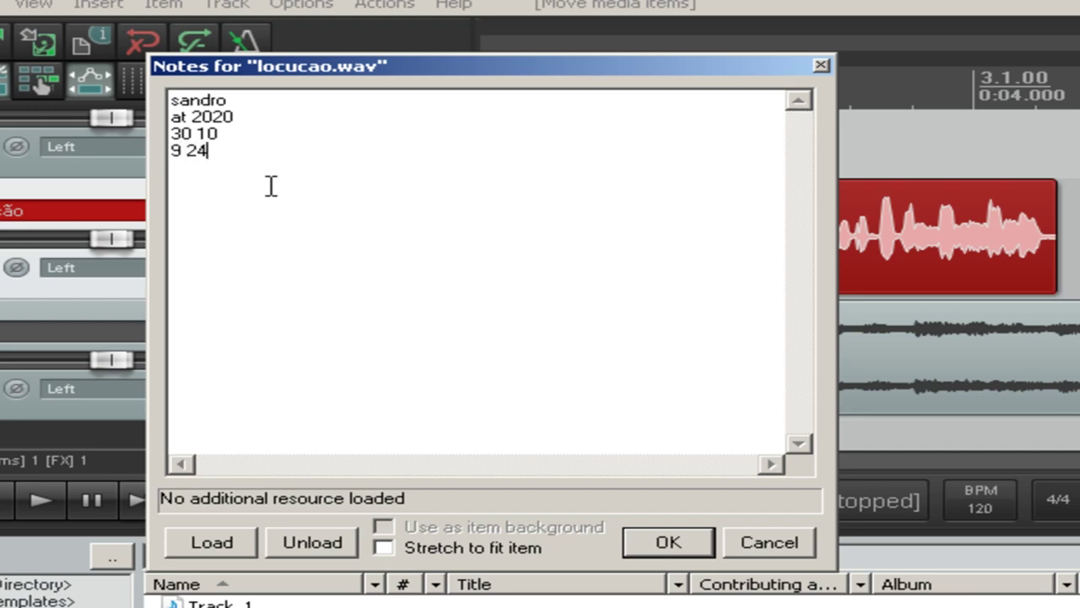
click(651, 541)
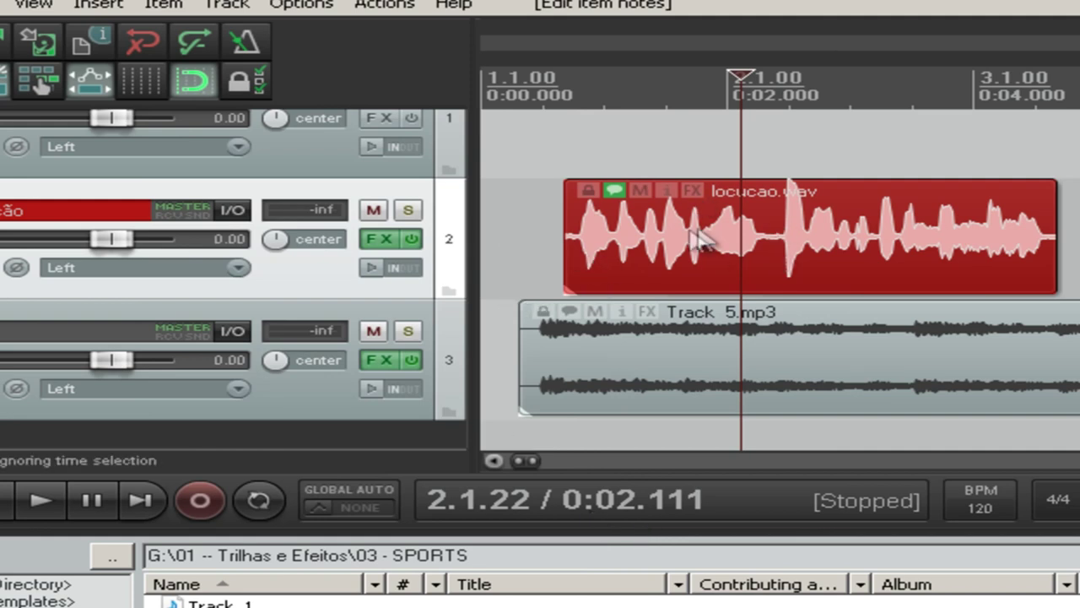
Step: Mute the locucao.wav item itself and unmute it again
click(642, 191)
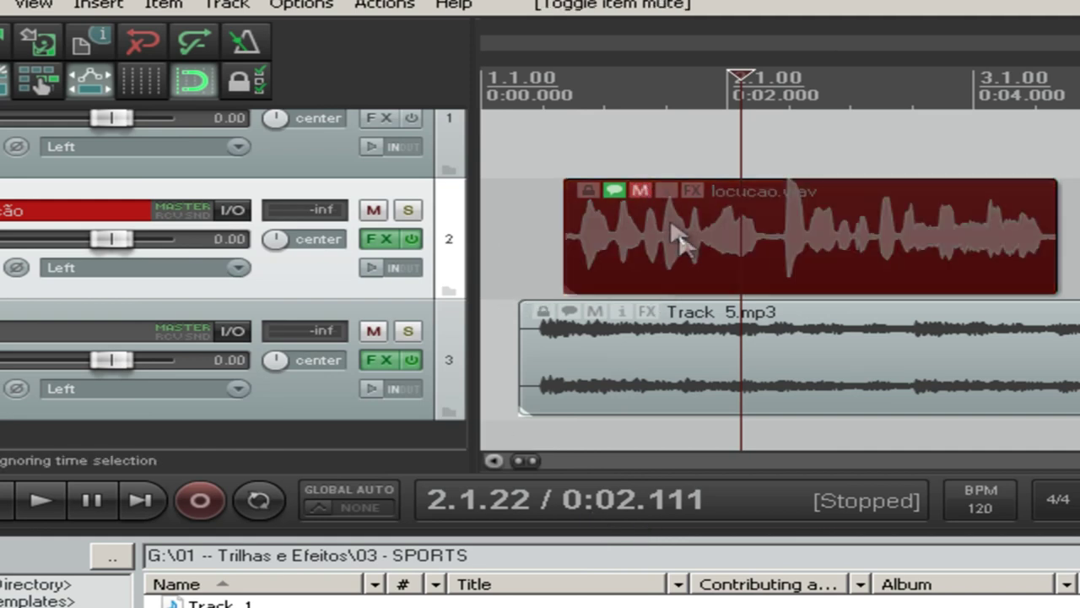
click(643, 190)
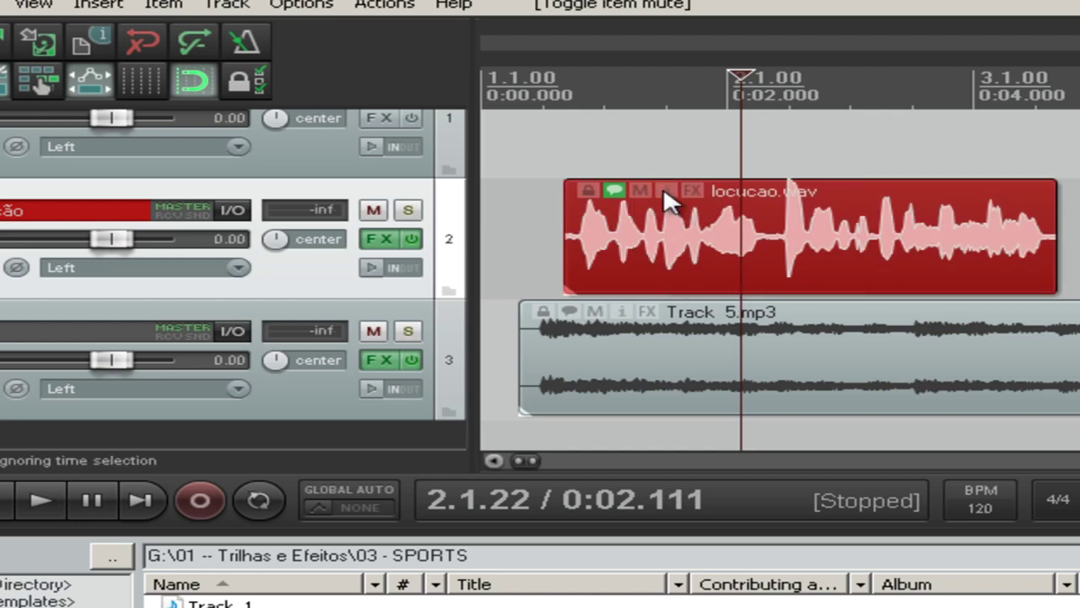
Step: Try a steep fade-in shape with curve 1.00 and a steep fade-out shape in the locucao.wav item's properties
click(663, 191)
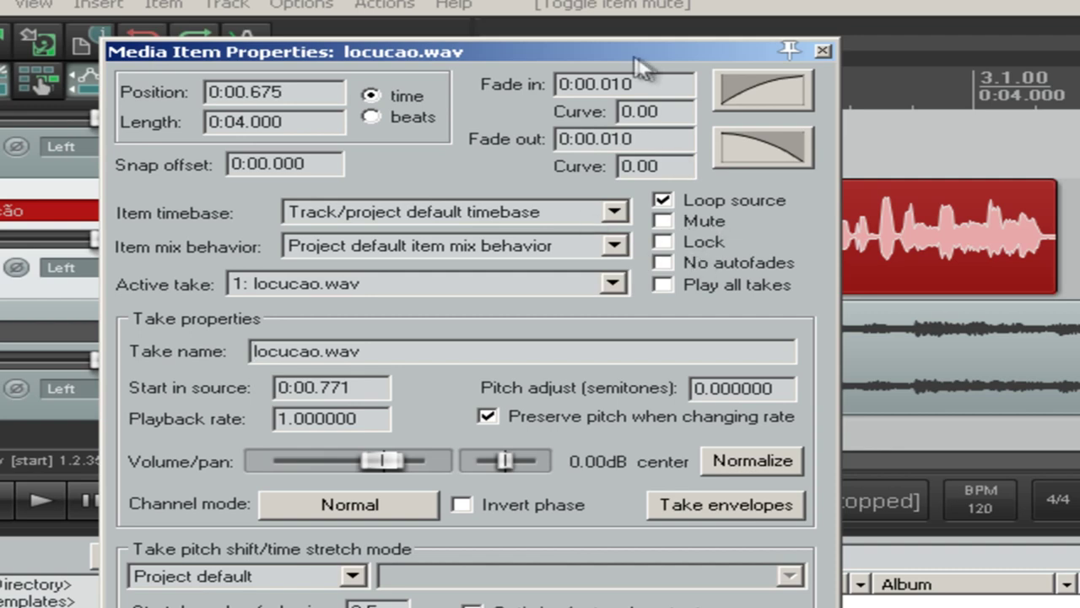
drag(631, 64, 735, 56)
click(865, 84)
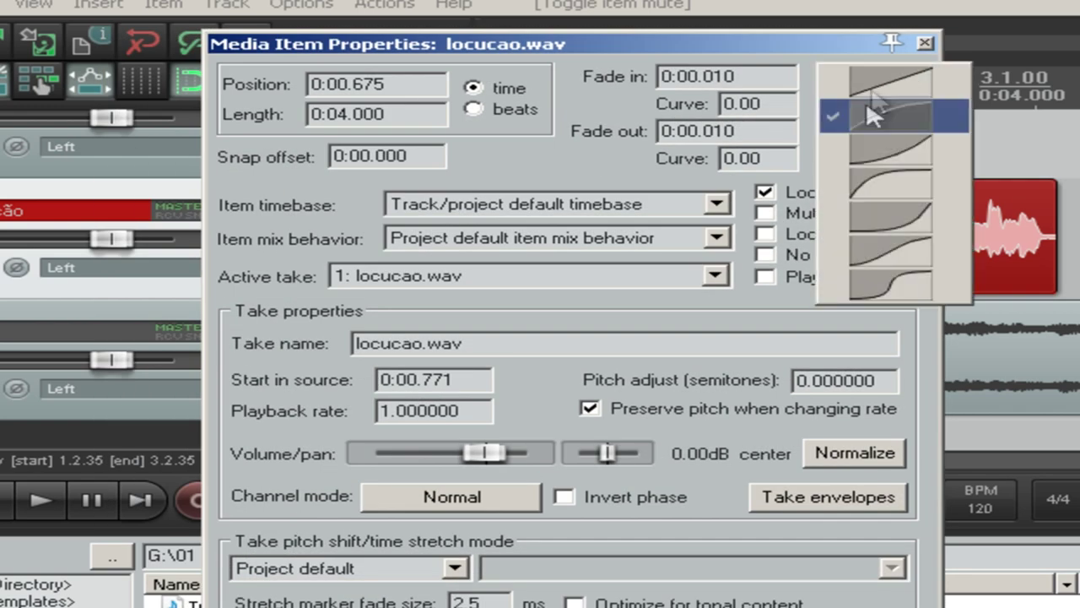
click(899, 218)
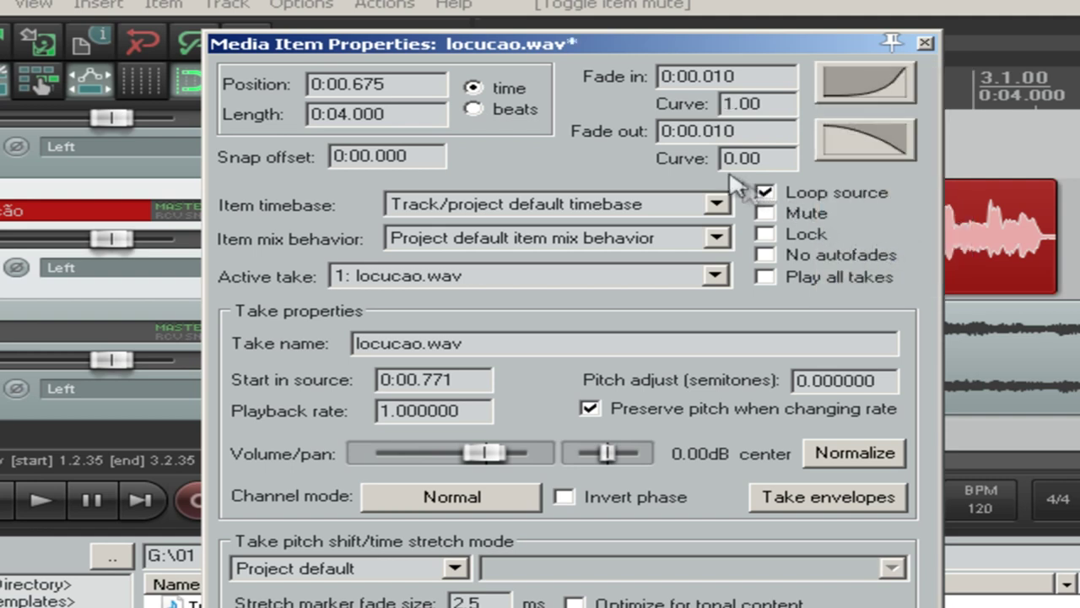
click(843, 154)
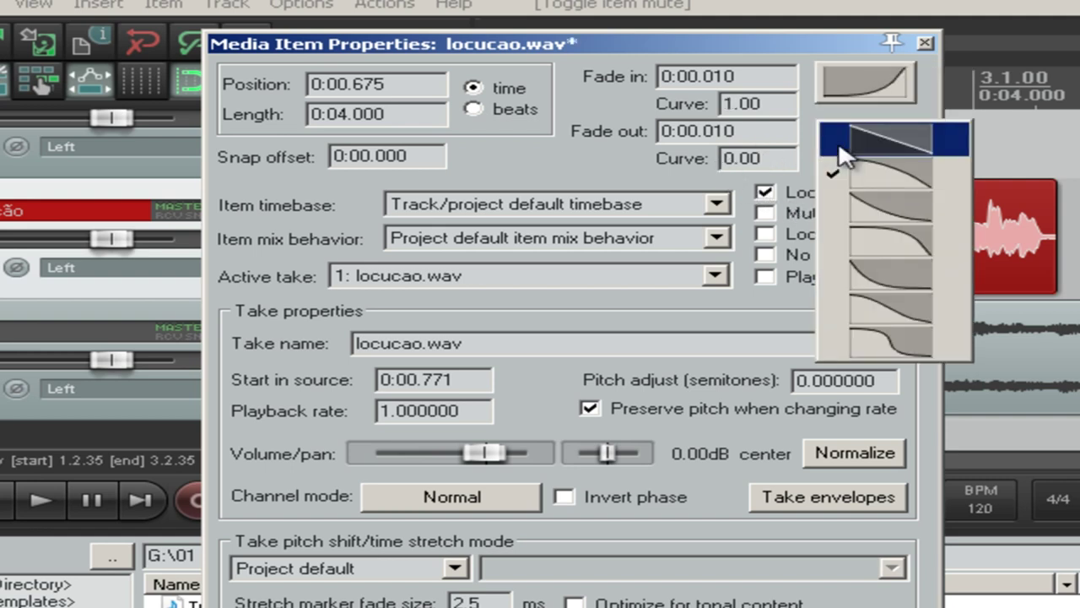
click(904, 281)
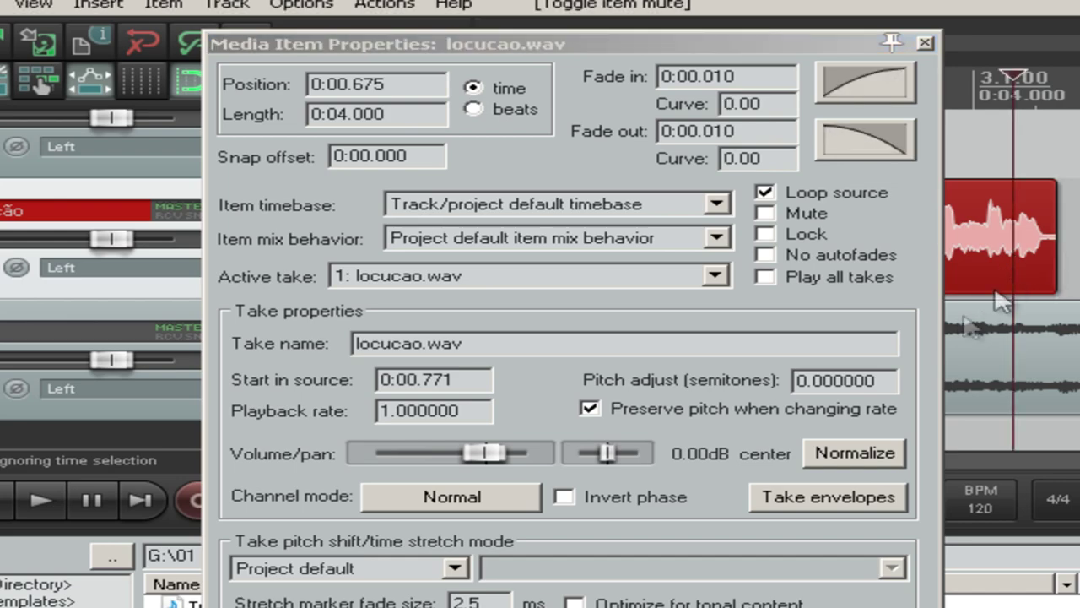
Step: Normalize the locucao.wav take's volume in its item properties
click(859, 464)
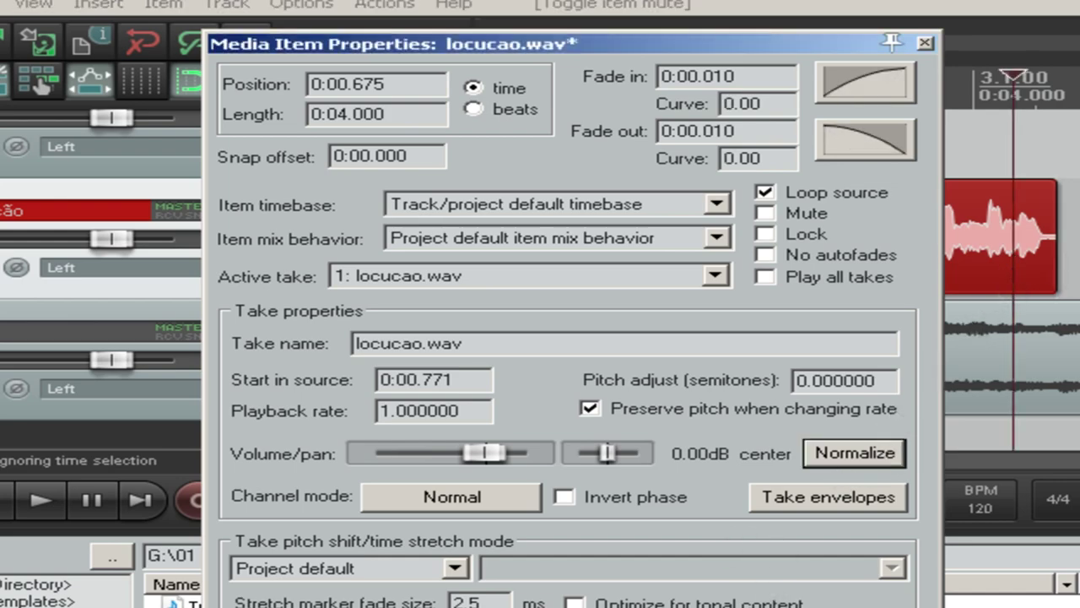
key(Return)
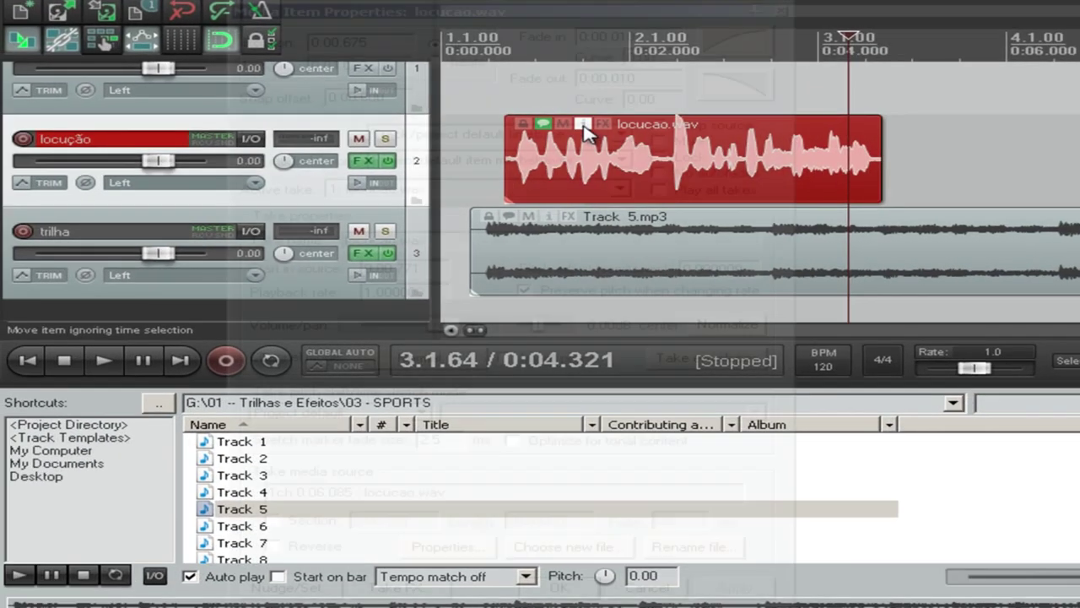
double_click(471, 141)
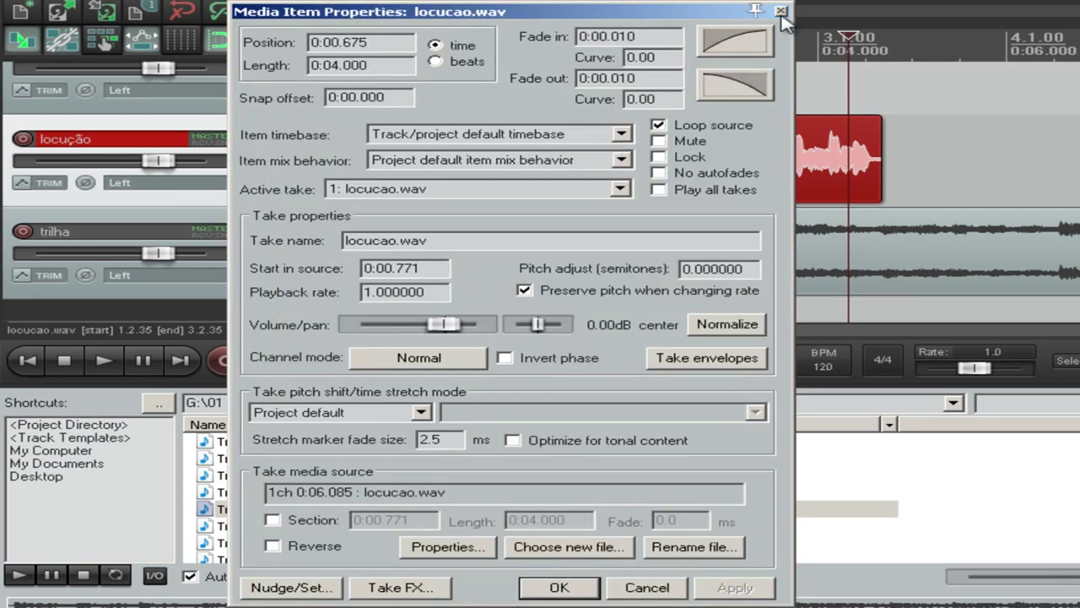
key(Escape)
Step: Enable the take volume, pan and pitch envelopes for locucao.wav in its item properties
double_click(656, 165)
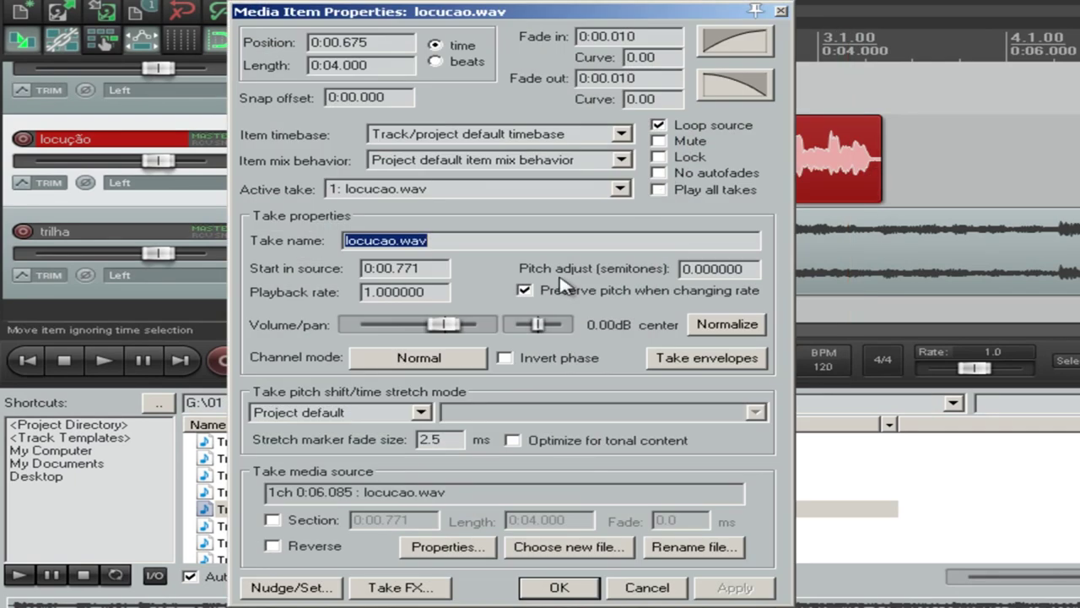
drag(605, 12, 696, 2)
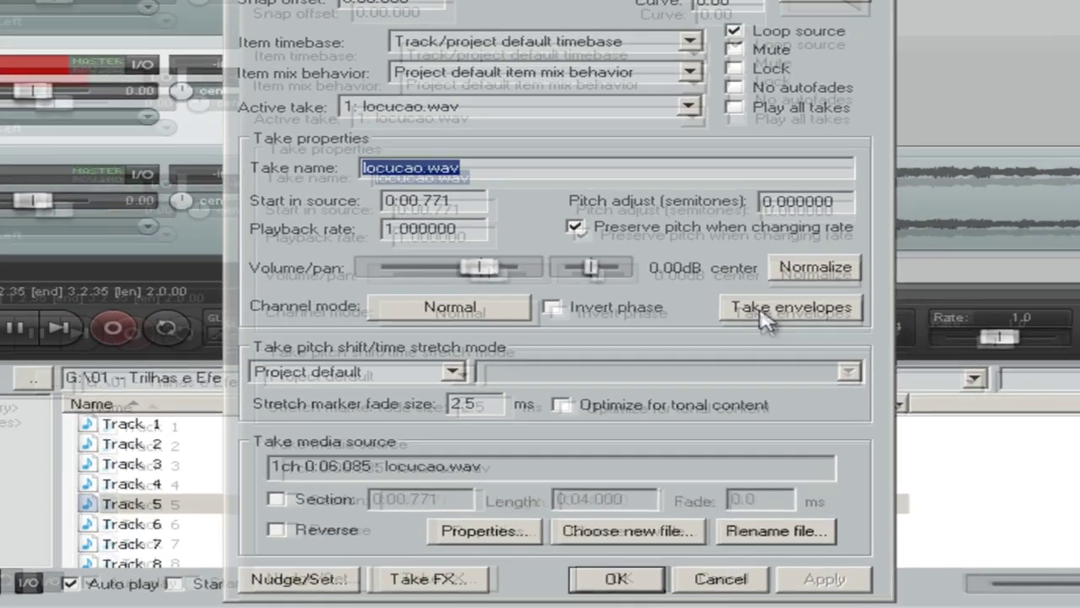
click(762, 311)
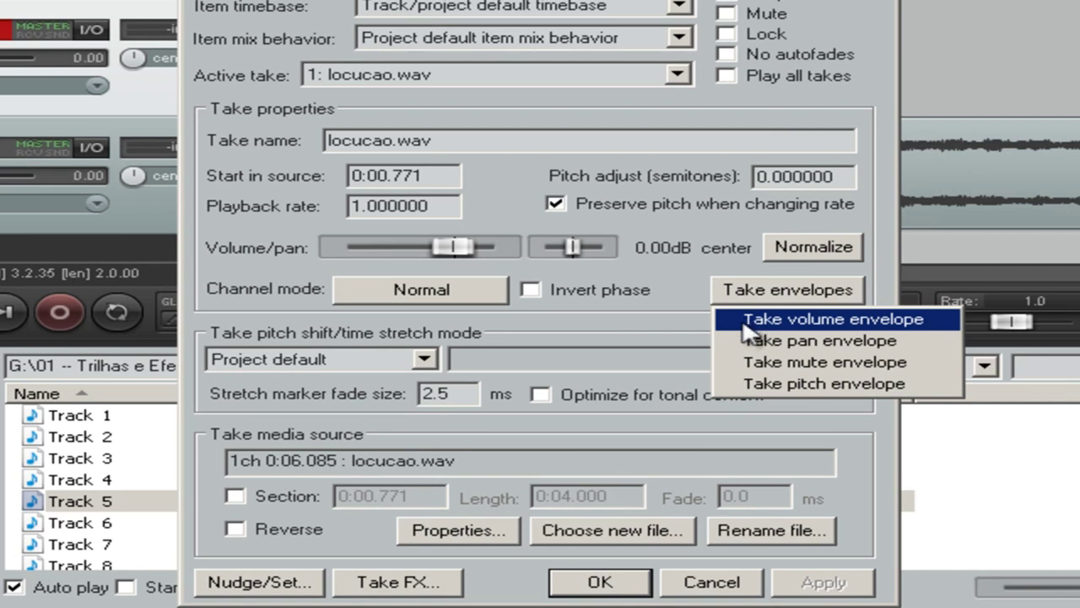
click(900, 324)
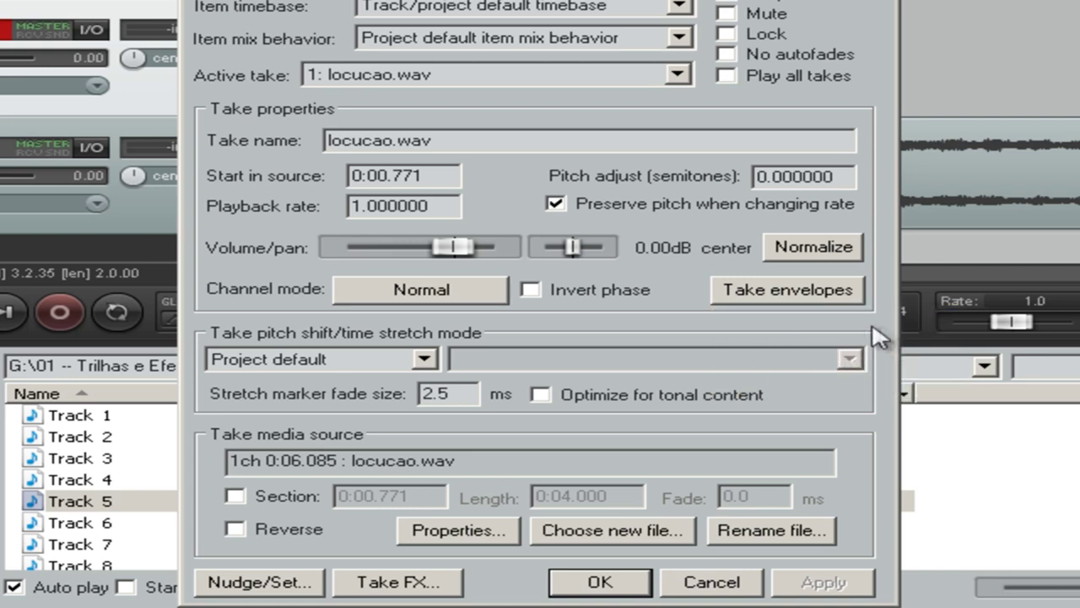
click(775, 301)
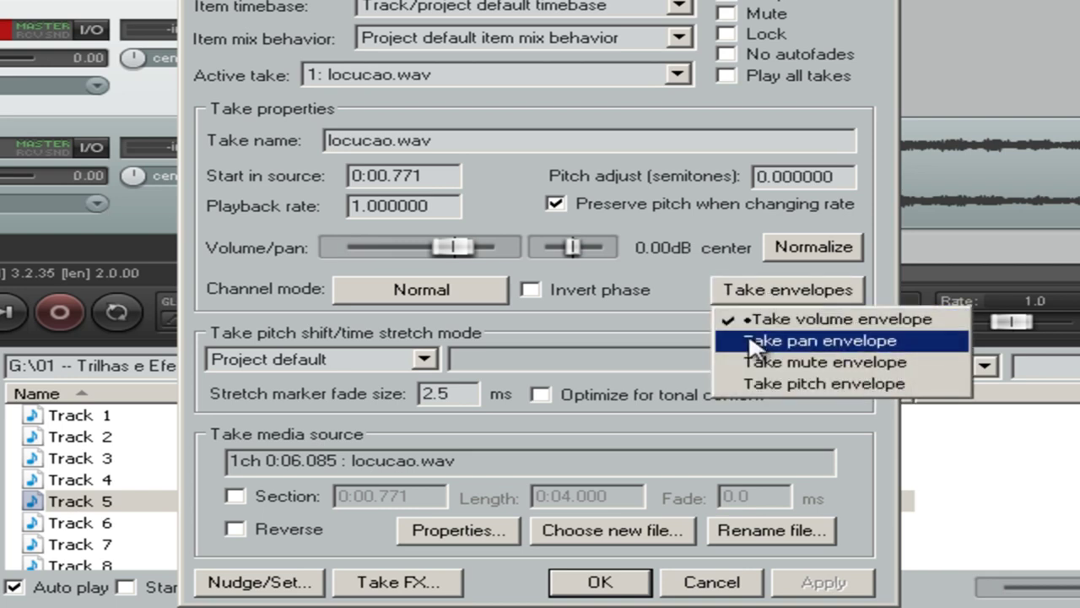
click(749, 338)
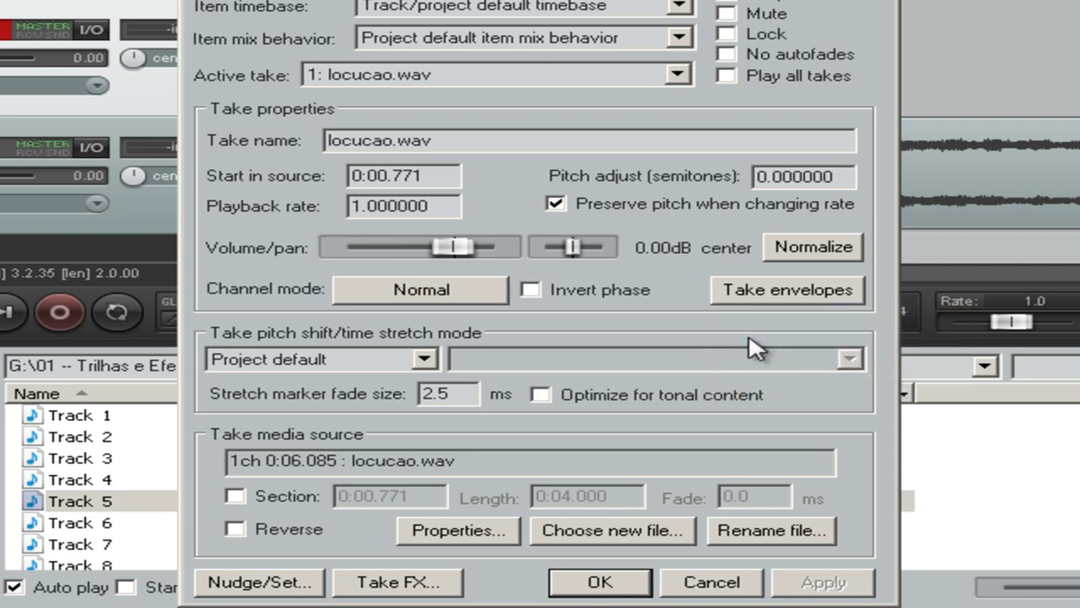
click(752, 293)
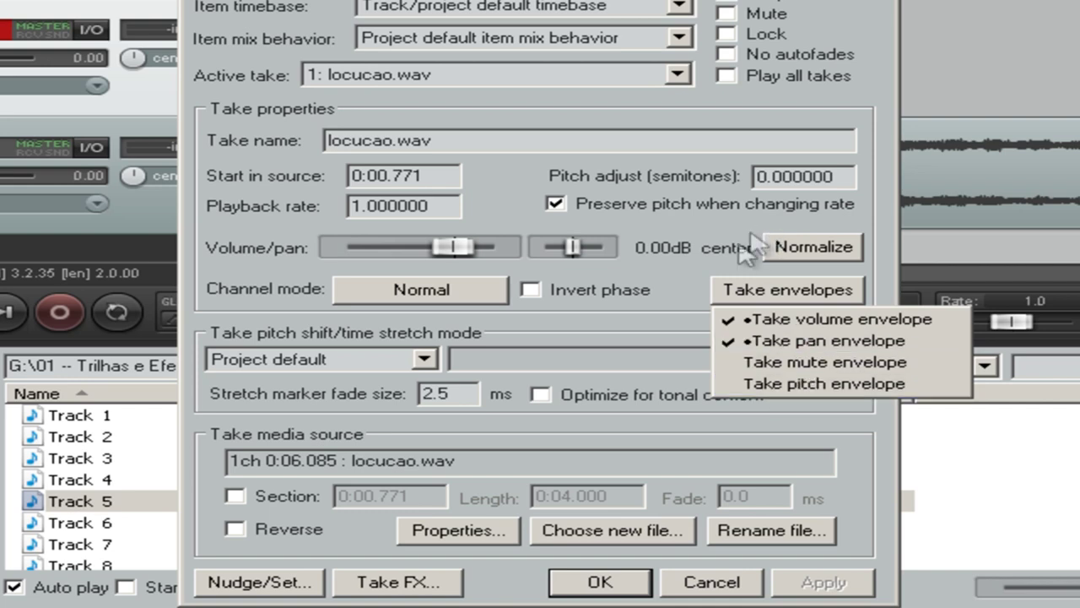
click(742, 387)
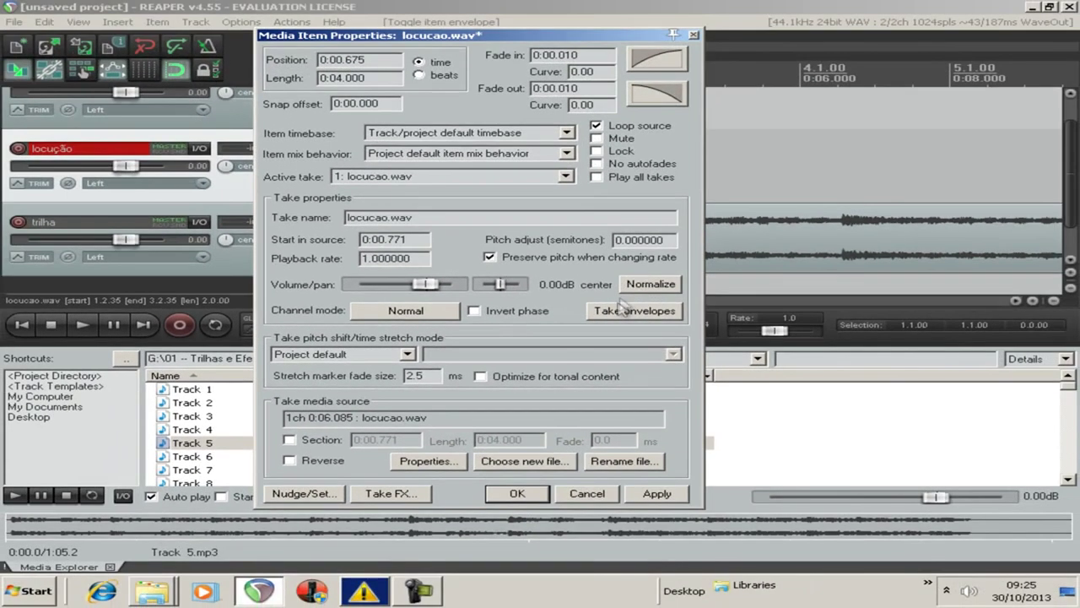
click(761, 294)
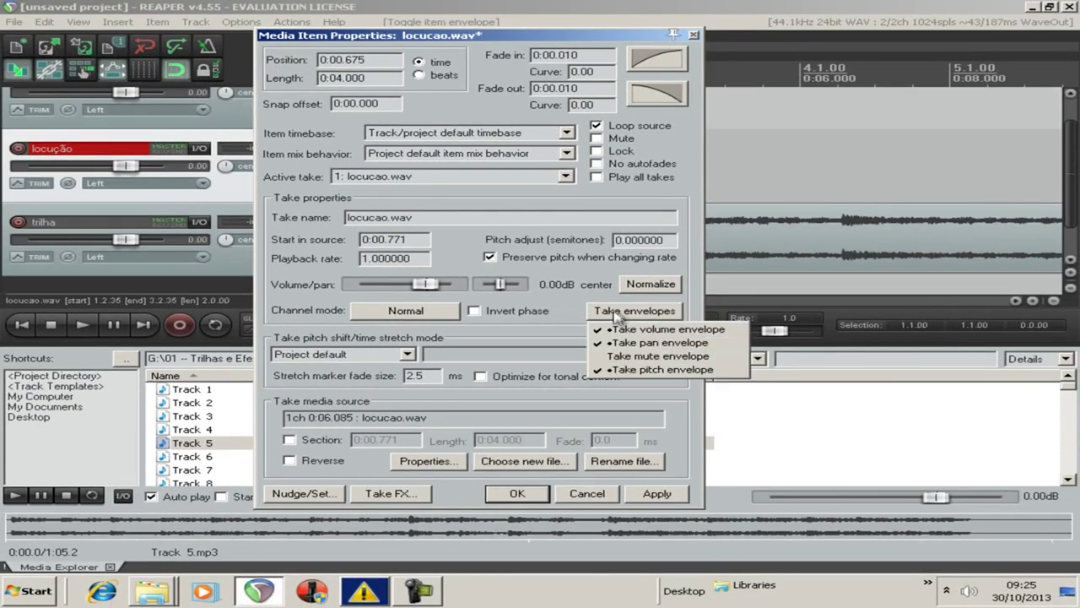
click(696, 35)
click(696, 36)
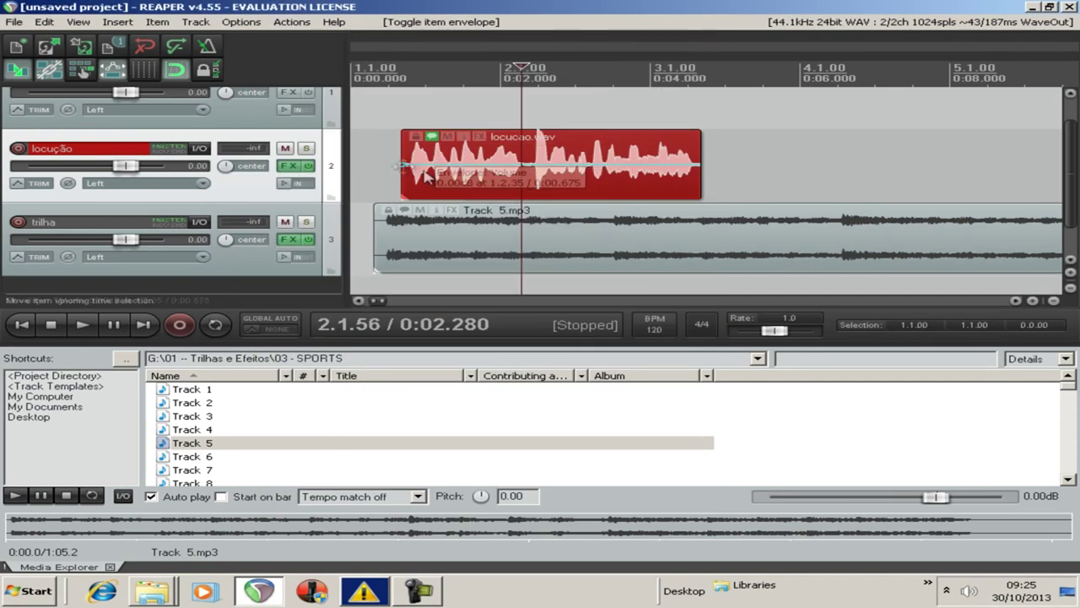
Step: Disable the take pan and pitch envelopes in the locucao.wav item properties, keeping only the take volume envelope enabled
double_click(450, 188)
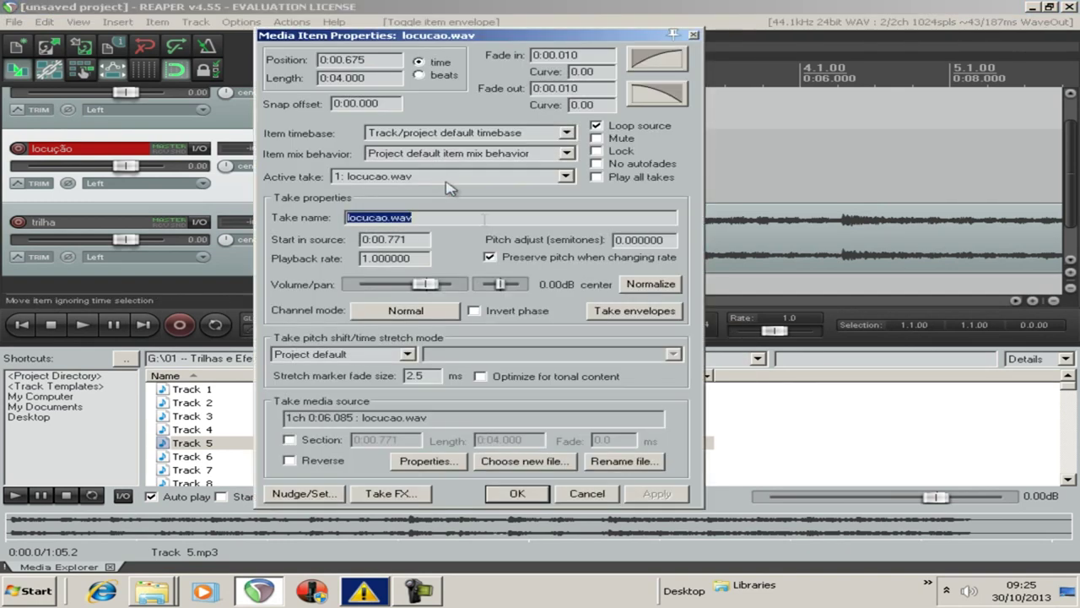
click(644, 314)
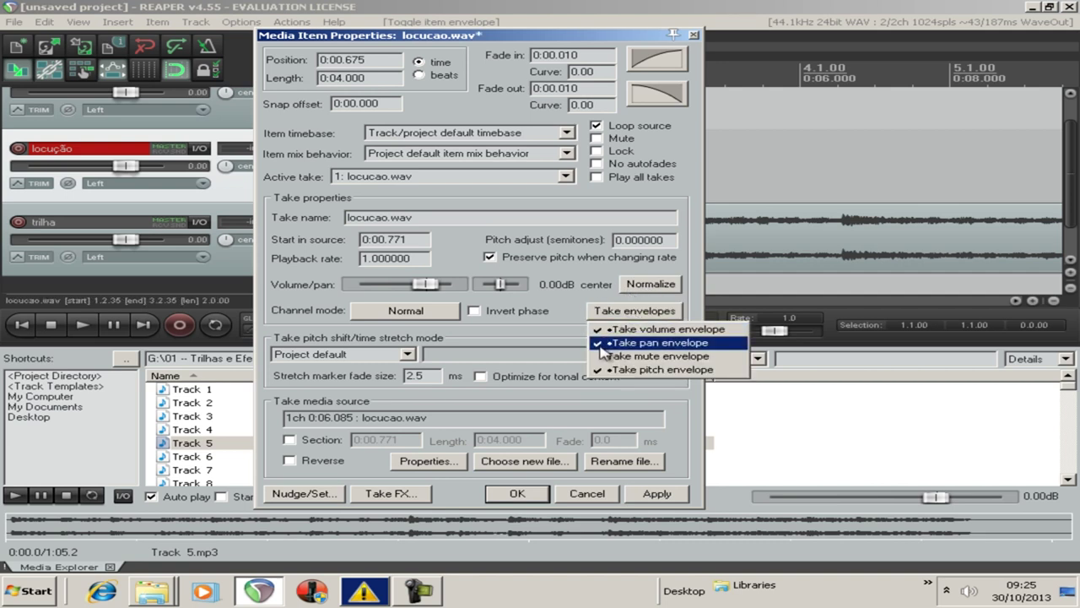
click(602, 365)
click(617, 312)
click(602, 369)
click(693, 37)
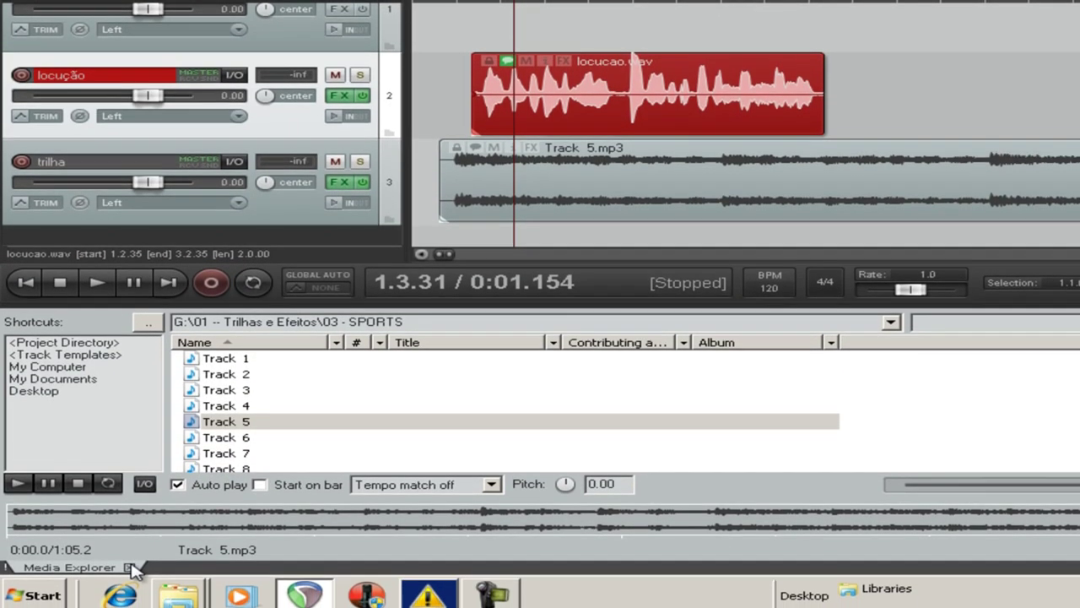
Step: Close the Media Explorer and increase the height of the locução track
key(ctrl+alt+x)
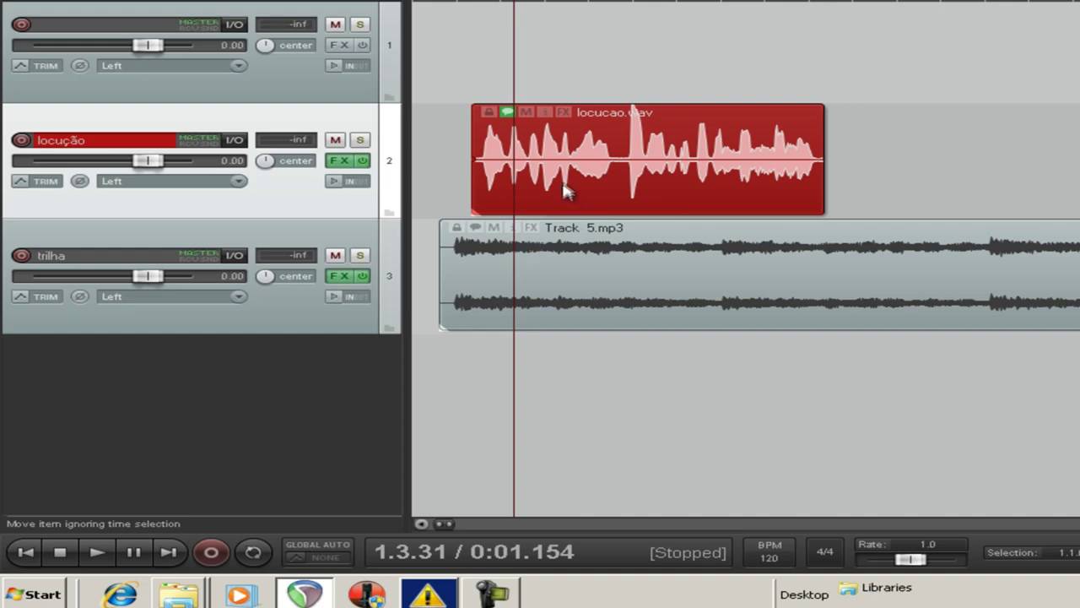
drag(297, 217, 303, 372)
Step: Add two points to the take volume envelope on the first spoken syllable of locucao.wav
scroll(574, 304, up, 3)
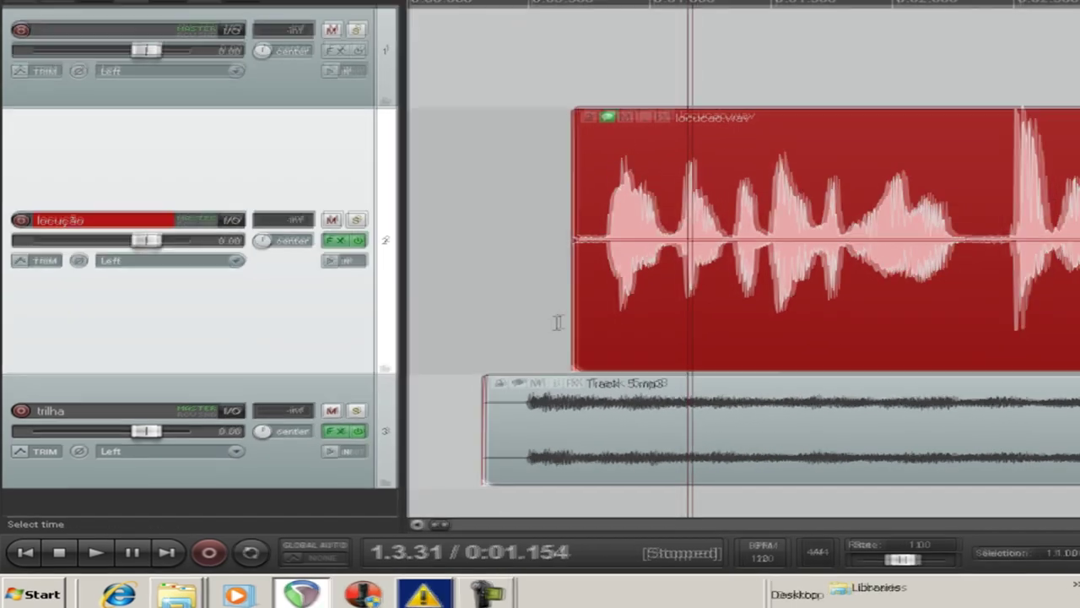
scroll(560, 321, up, 3)
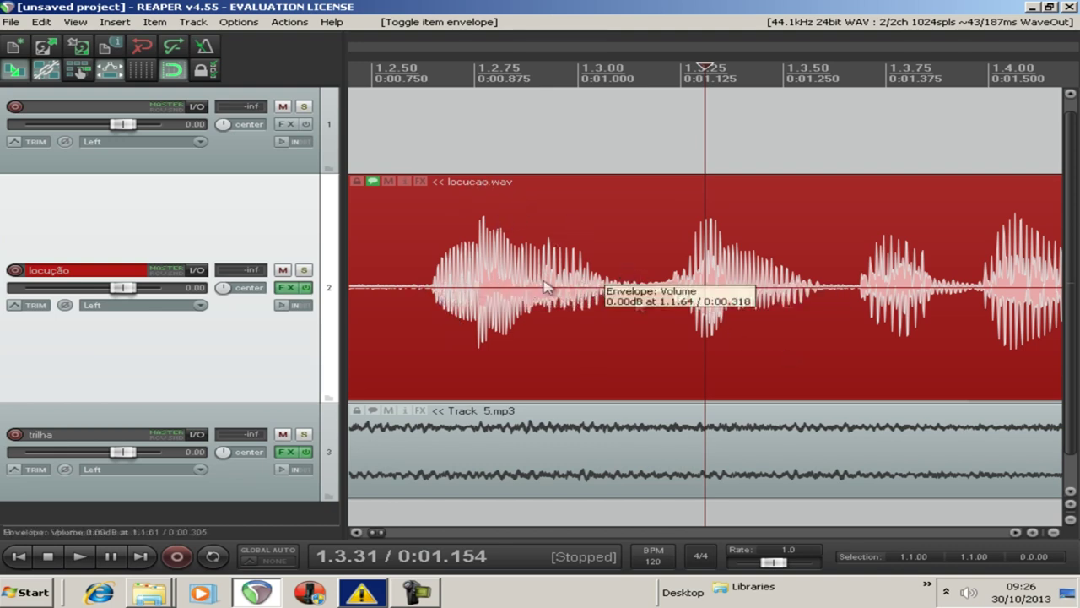
click(436, 287)
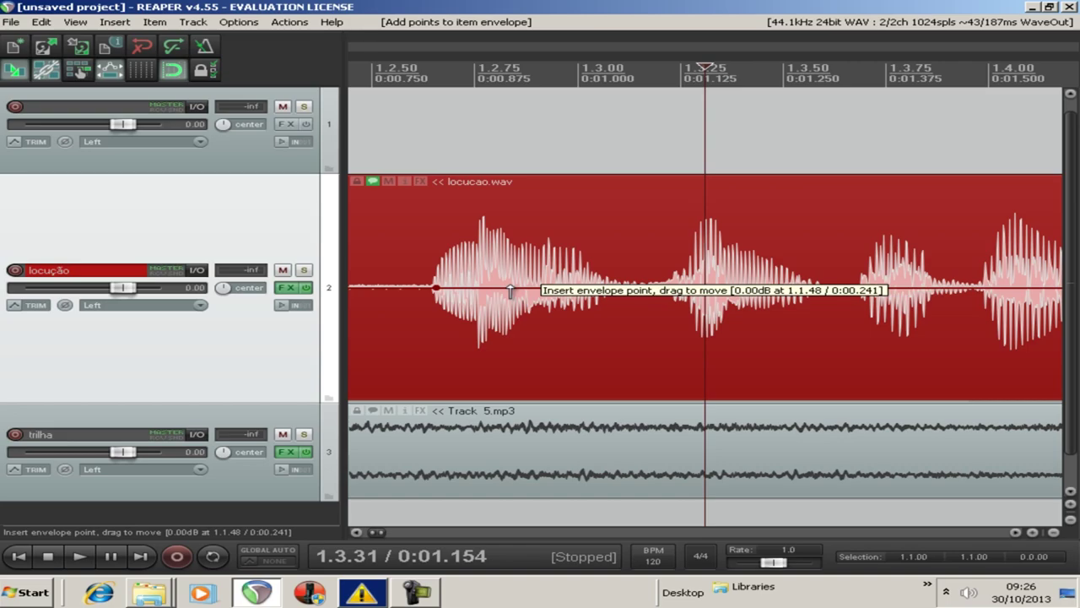
click(510, 288)
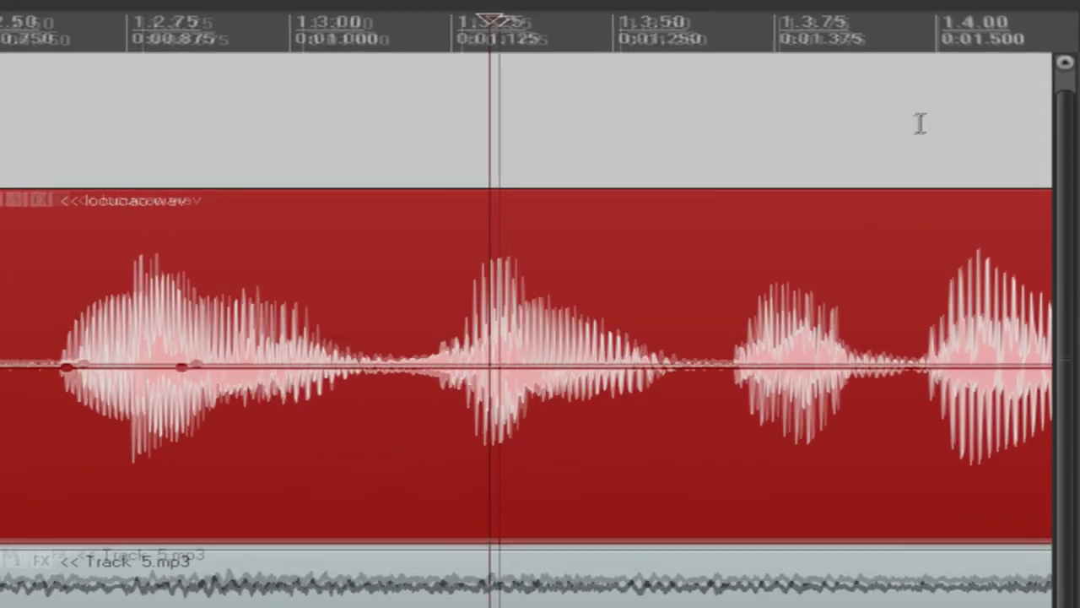
Step: Make a time selection from 1.3.14 to 1.4.01 across the locucao.wav item
drag(918, 122, 424, 172)
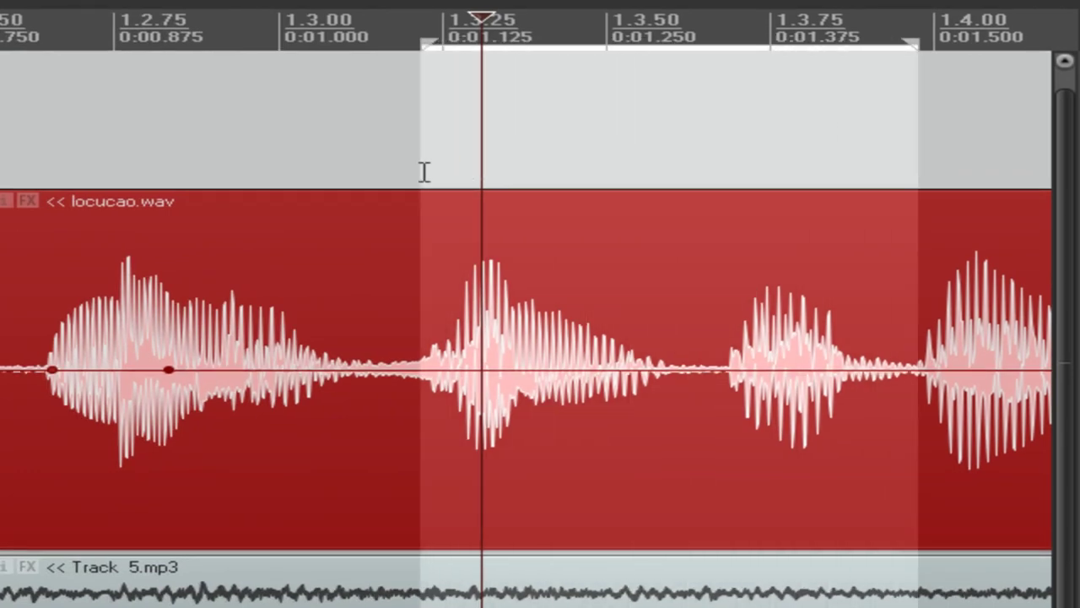
click(934, 115)
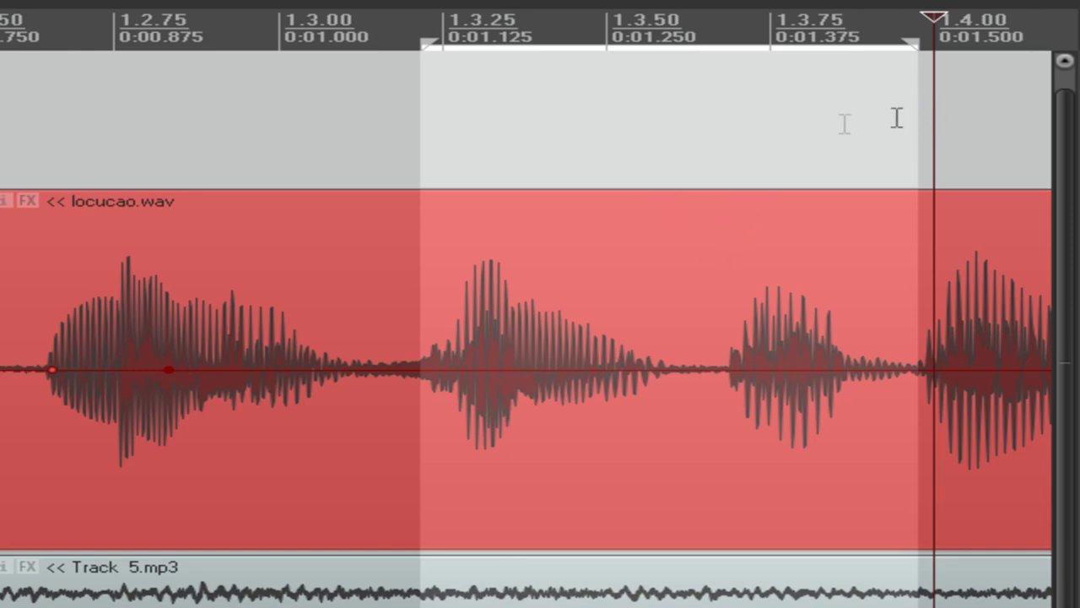
drag(952, 117, 441, 168)
drag(786, 273, 807, 249)
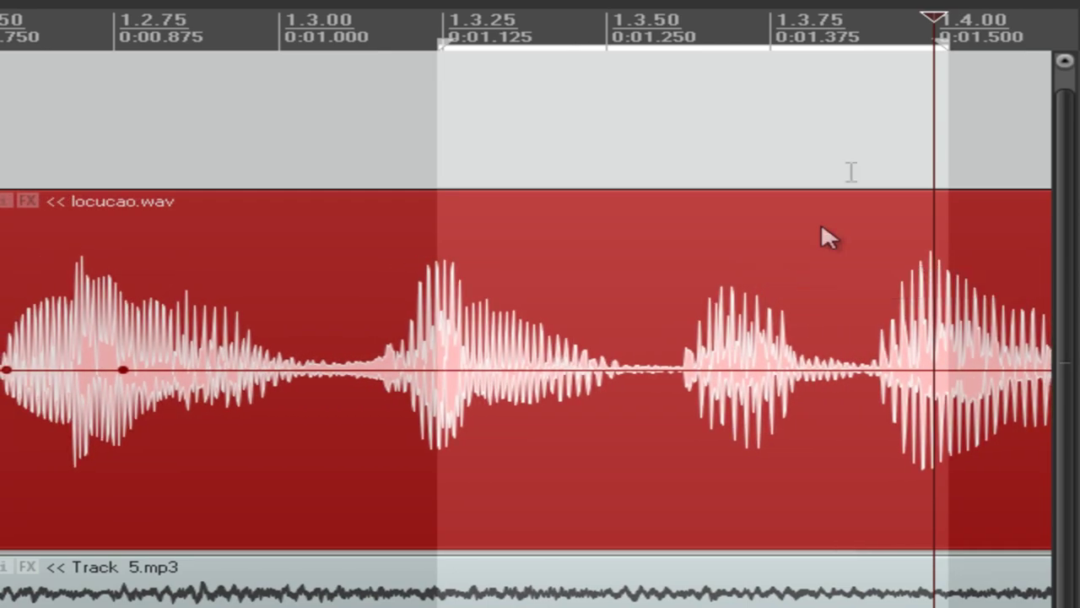
click(900, 116)
drag(945, 122, 374, 168)
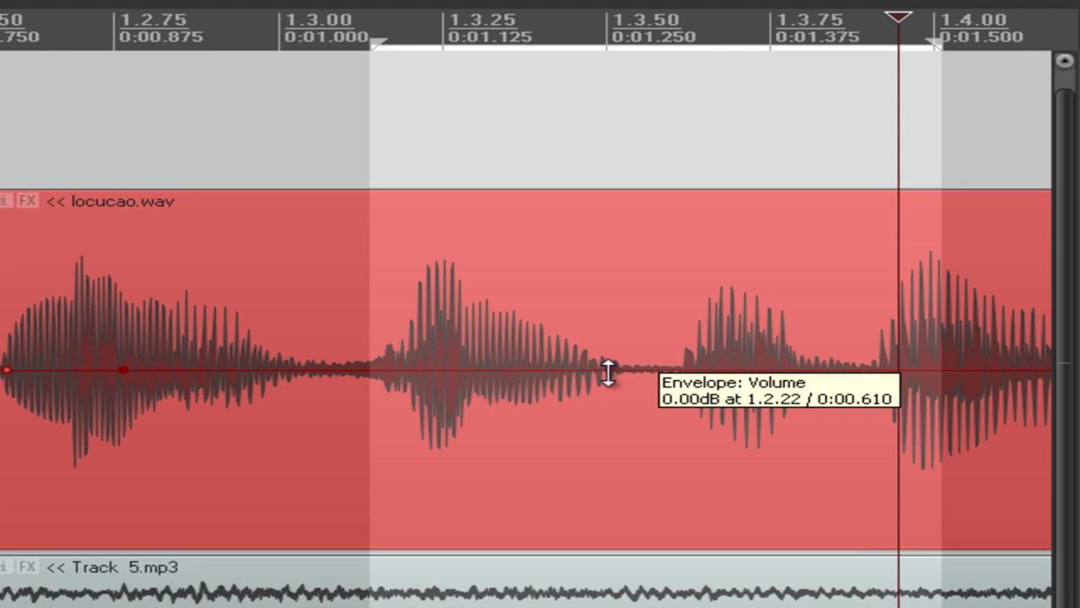
Step: Lower the locucao.wav take volume envelope to -inf dB within the time selection and play back the passage
drag(608, 372, 608, 372)
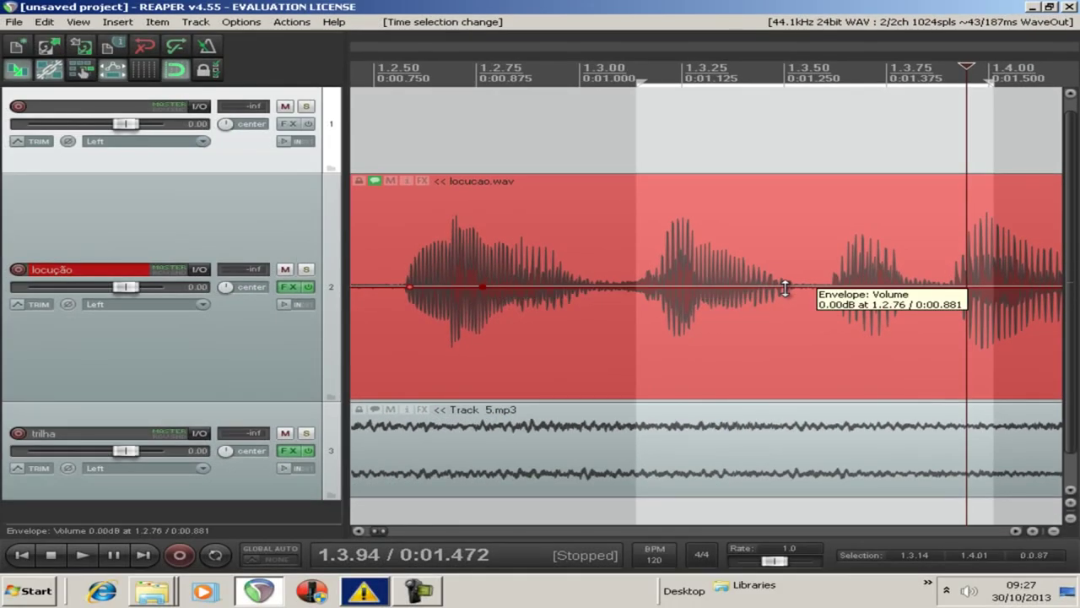
drag(786, 289, 795, 412)
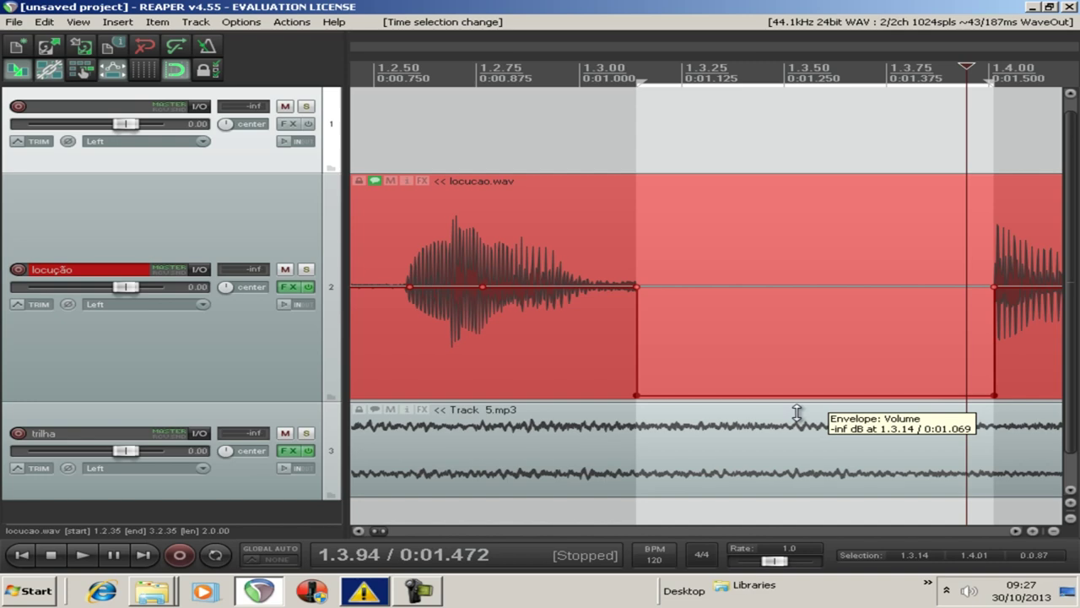
drag(796, 412, 789, 414)
click(399, 140)
key(space)
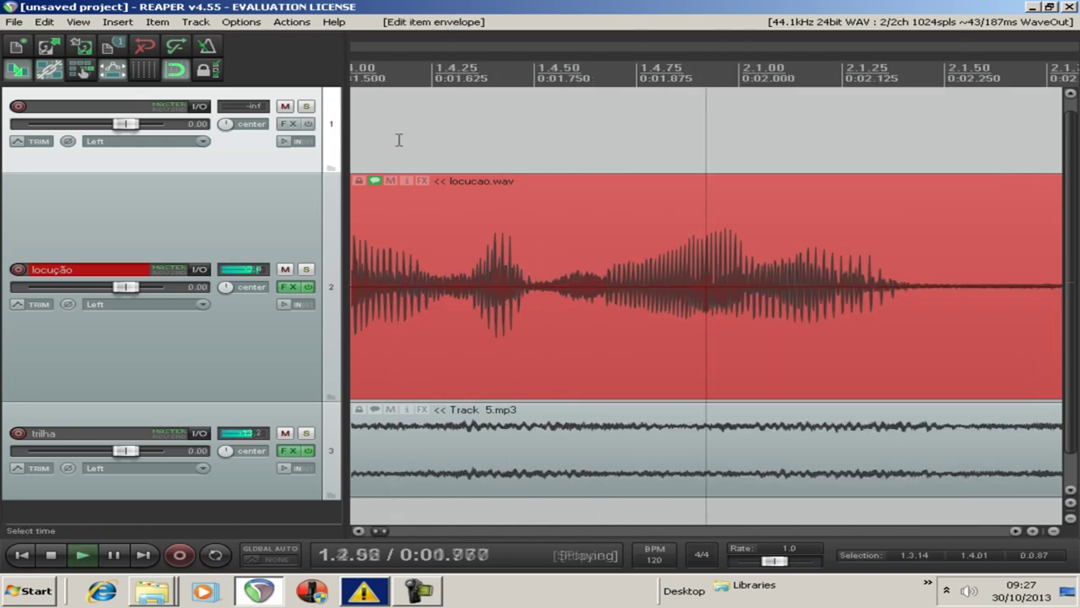
key(space)
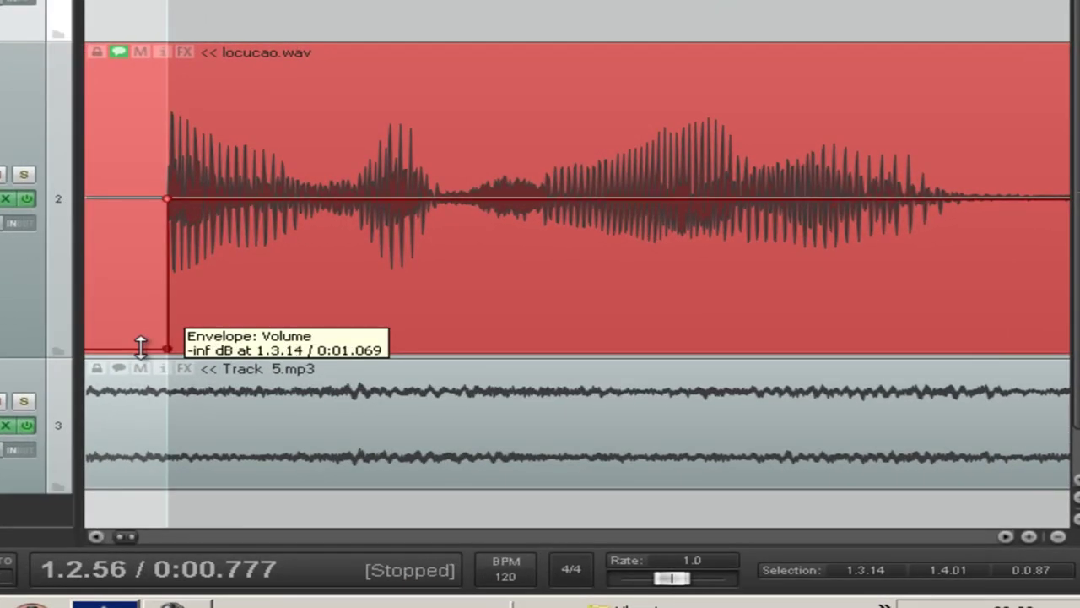
Step: Raise the silenced segment of the locucao.wav volume envelope back to just below 0 dB
drag(392, 394, 424, 317)
drag(186, 240, 160, 222)
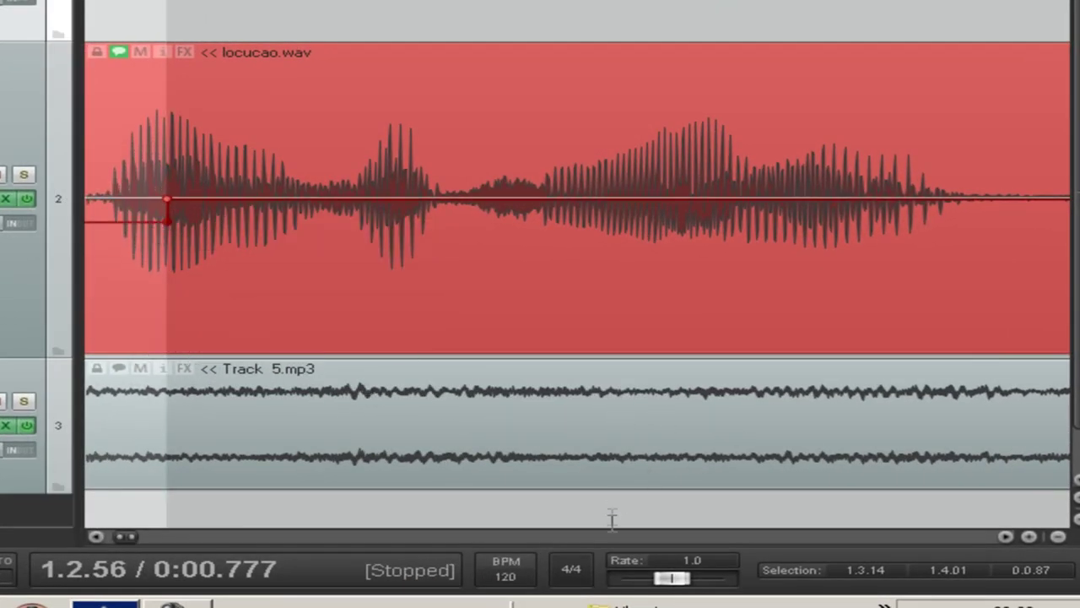
scroll(622, 531, down, 3)
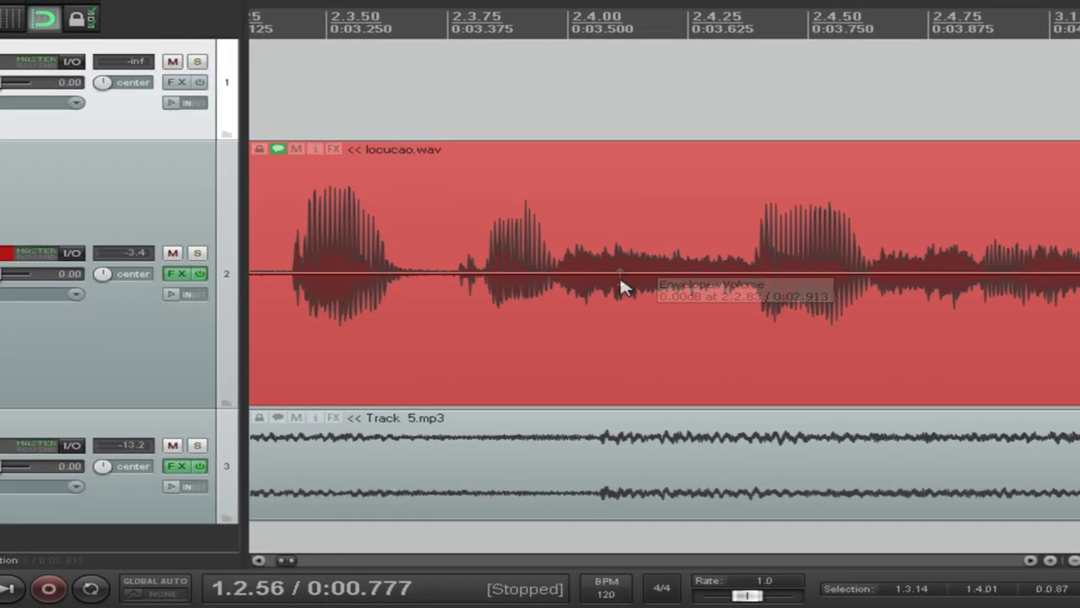
mouse_move(620, 275)
mouse_down()
mouse_move(616, 340)
mouse_move(599, 275)
mouse_up()
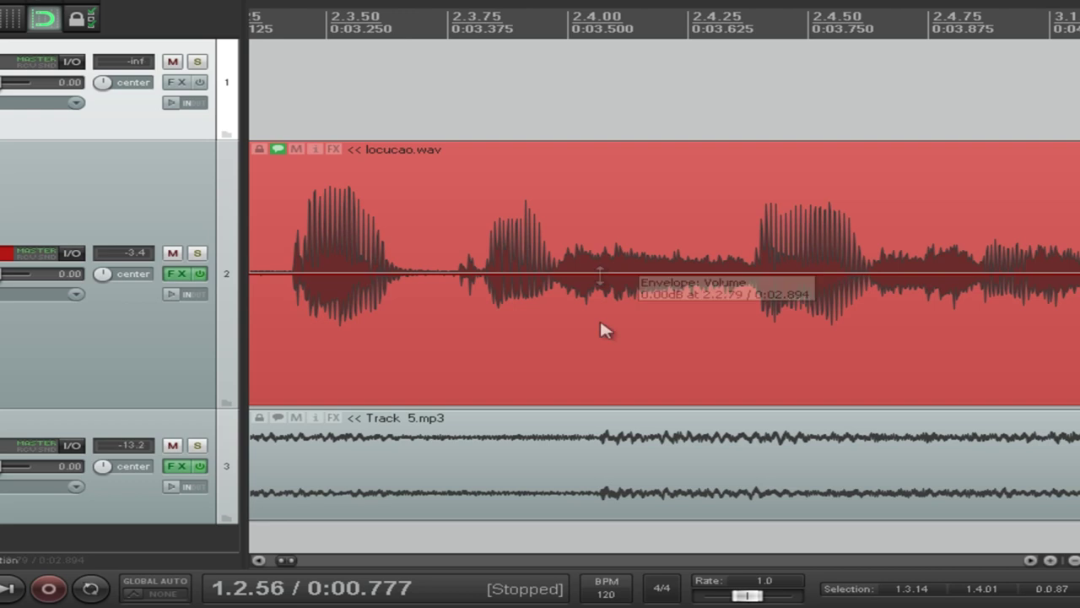
scroll(748, 561, right, 6)
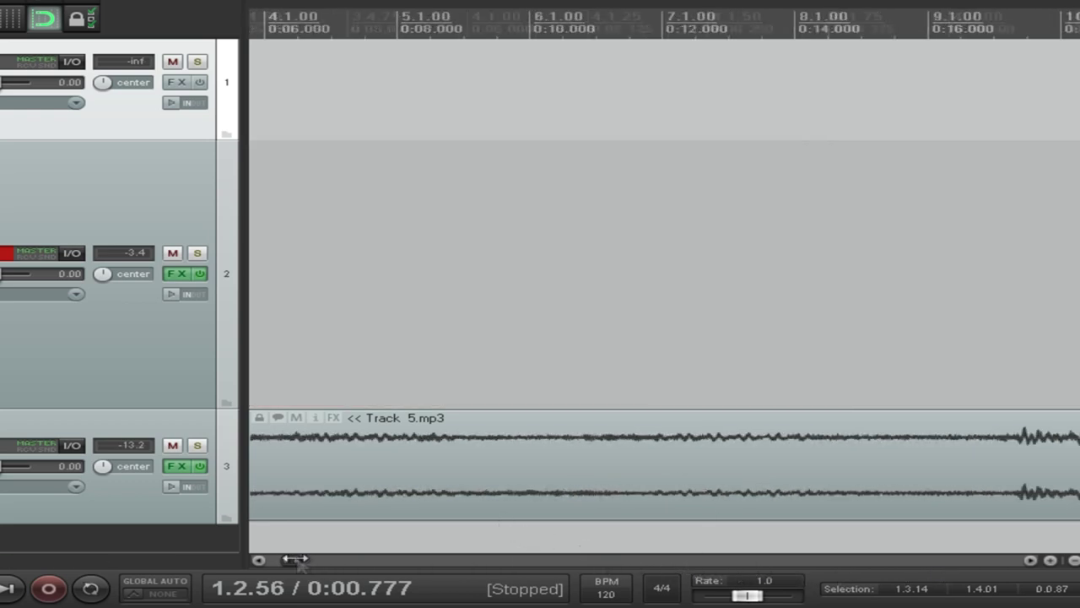
scroll(294, 560, down, 5)
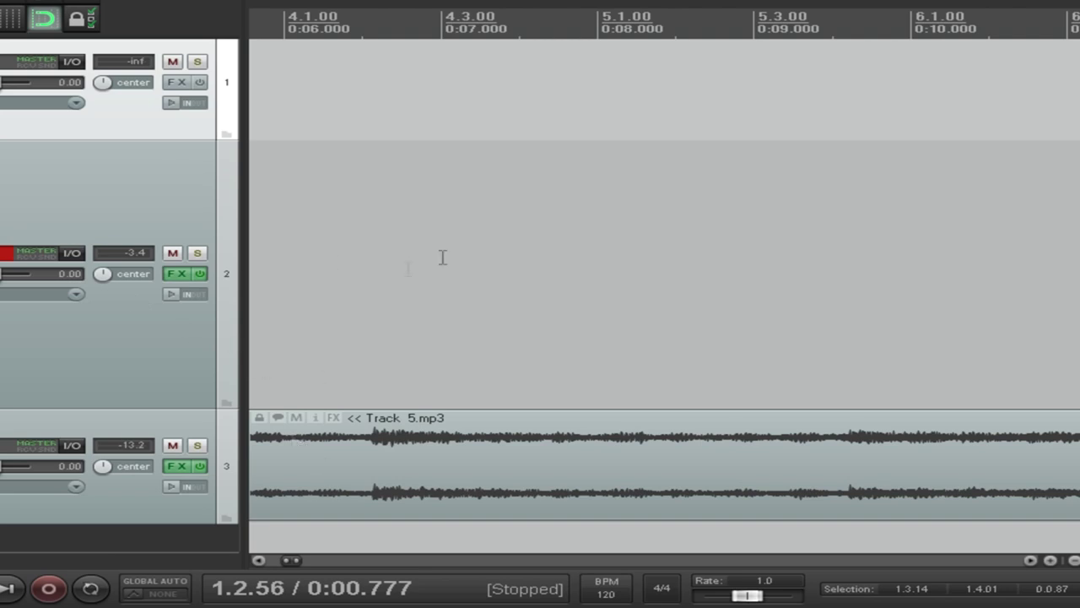
scroll(407, 268, down, 3)
mouse_move(320, 295)
mouse_down()
mouse_move(312, 374)
mouse_move(307, 195)
mouse_move(321, 416)
mouse_move(326, 335)
mouse_move(307, 274)
mouse_move(319, 172)
mouse_move(302, 314)
mouse_move(341, 400)
mouse_move(313, 367)
mouse_move(312, 273)
mouse_move(329, 280)
mouse_up()
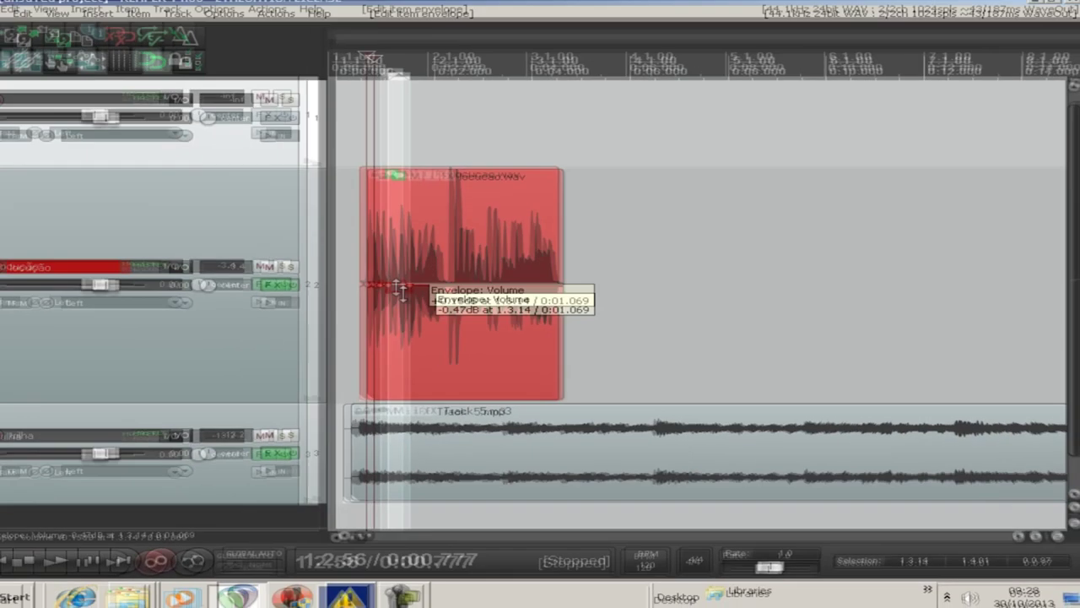
drag(400, 289, 398, 292)
Step: Select the time range 2.3.84 to 3.1.95 near the end of locucao.wav and moderately lower the volume envelope within it
scroll(507, 221, up, 2)
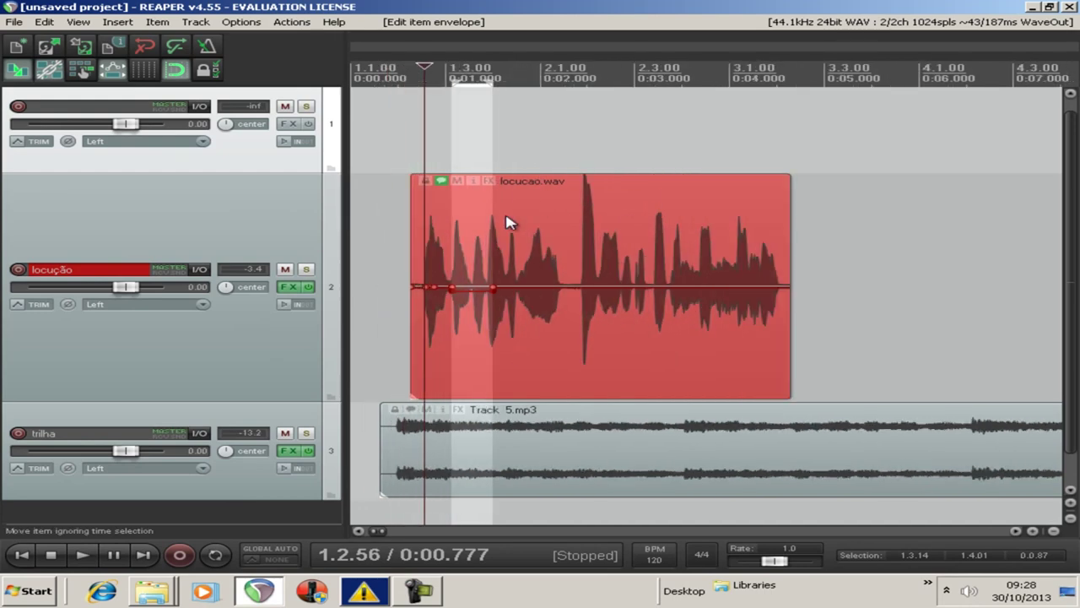
drag(737, 156, 665, 150)
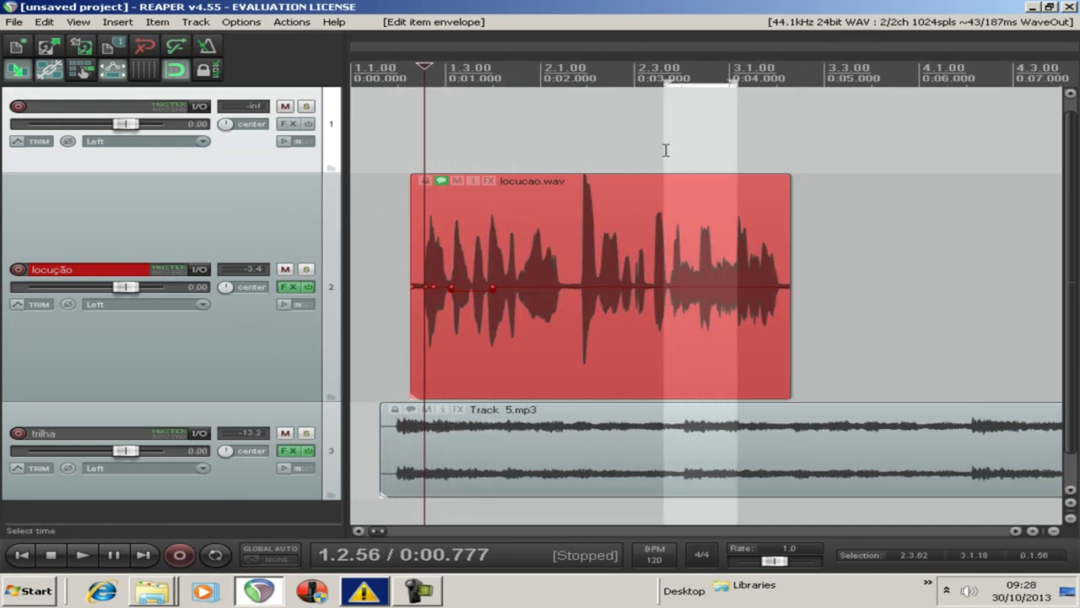
click(804, 131)
drag(775, 126, 675, 145)
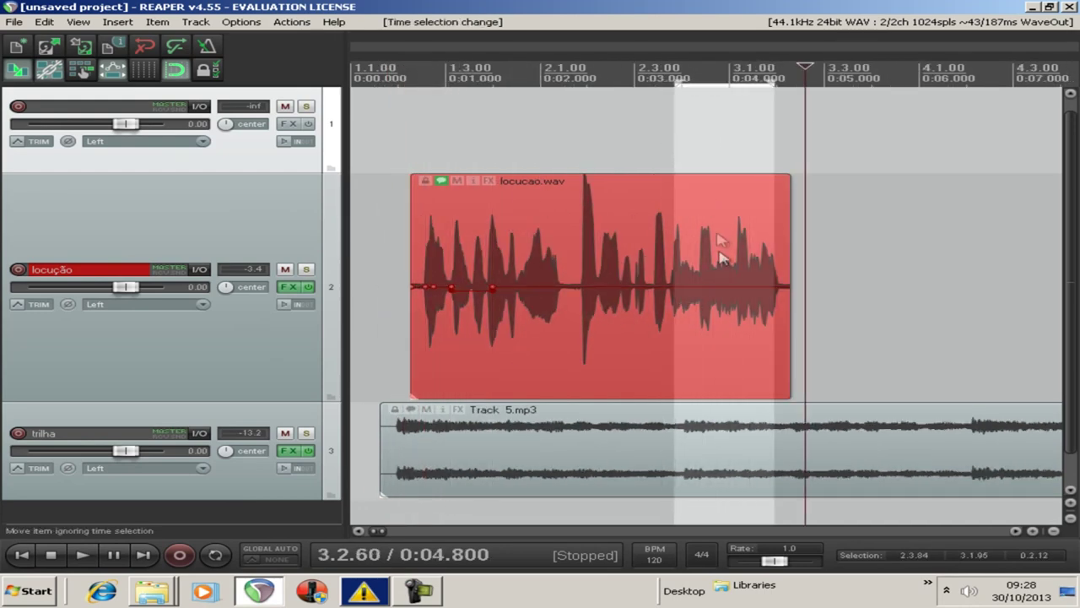
mouse_move(705, 284)
mouse_down()
mouse_move(705, 310)
mouse_move(704, 284)
mouse_up()
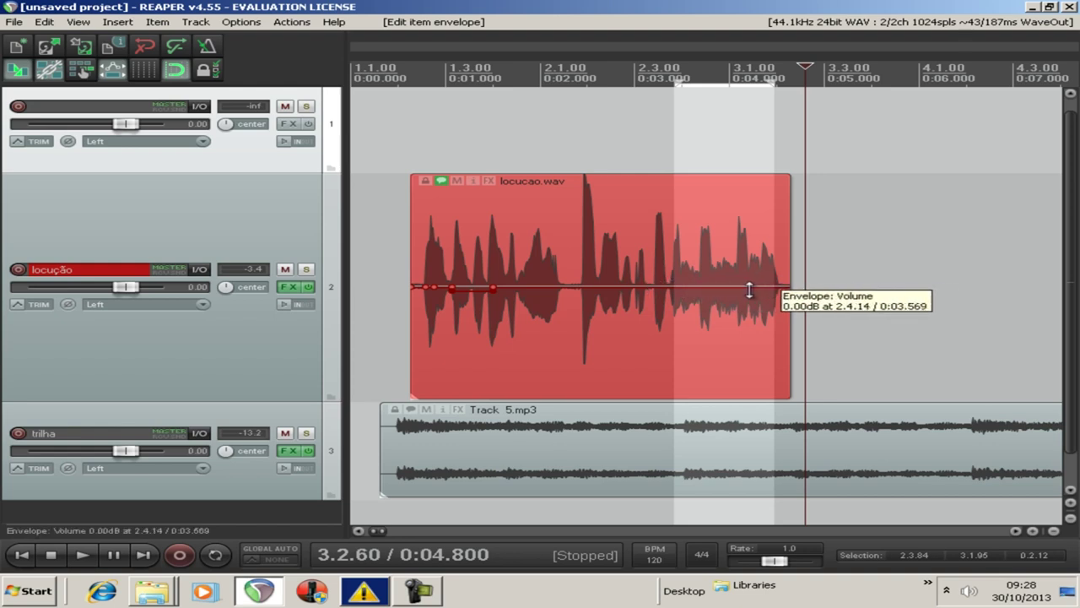
drag(741, 289, 755, 363)
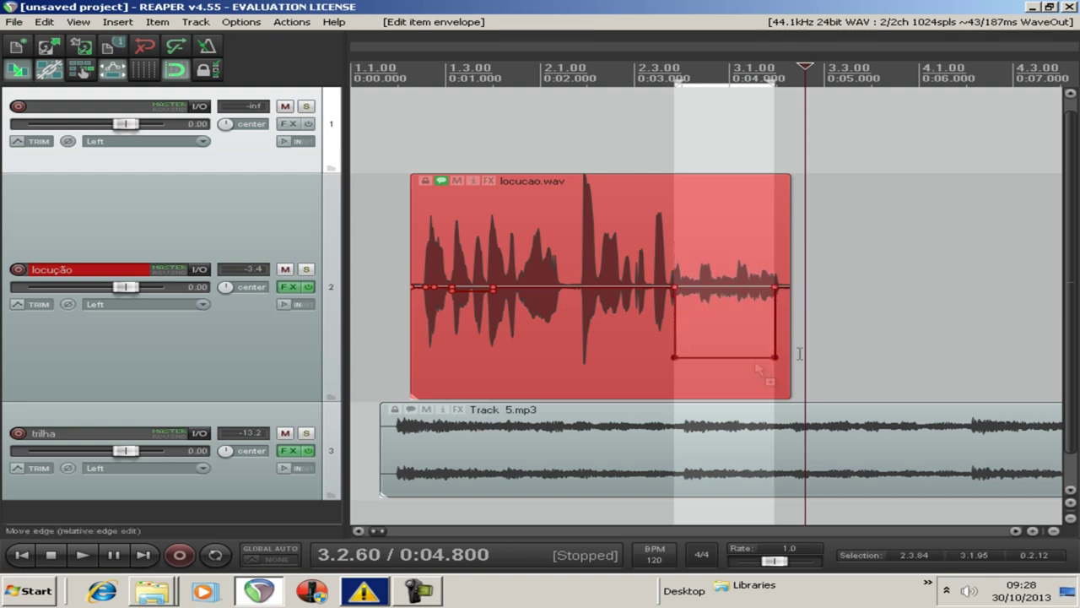
drag(735, 357, 735, 310)
Step: Enable the take pan envelope for locucao.wav in its item properties
double_click(610, 359)
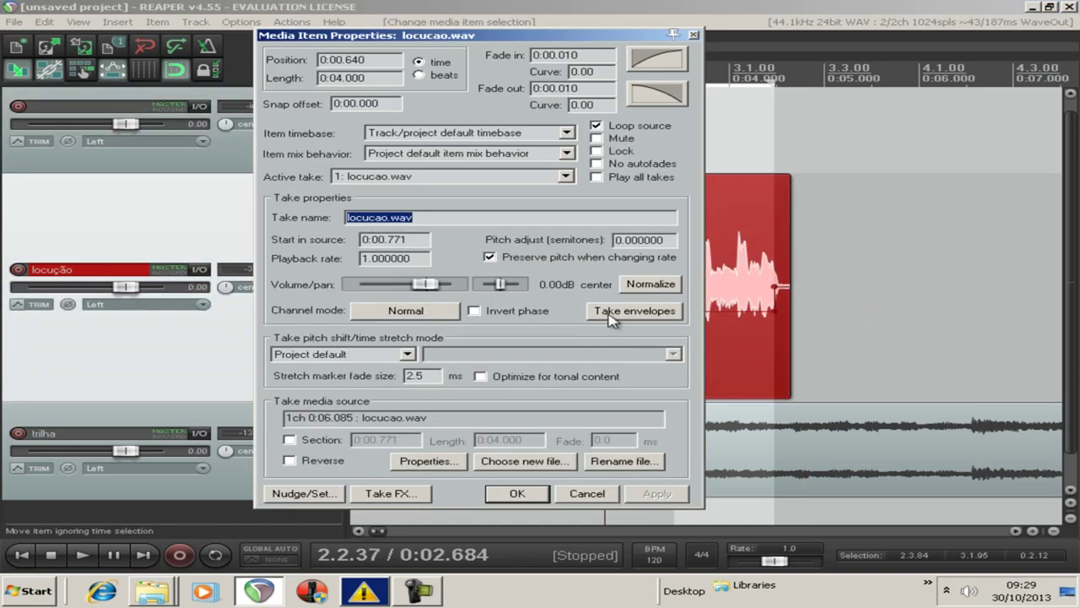
click(611, 314)
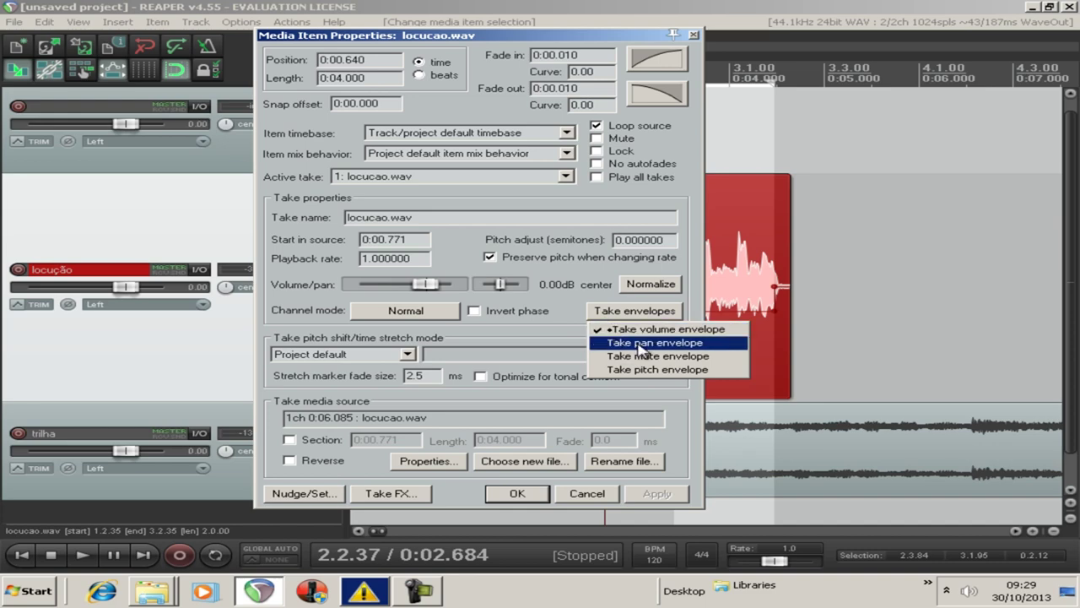
click(634, 347)
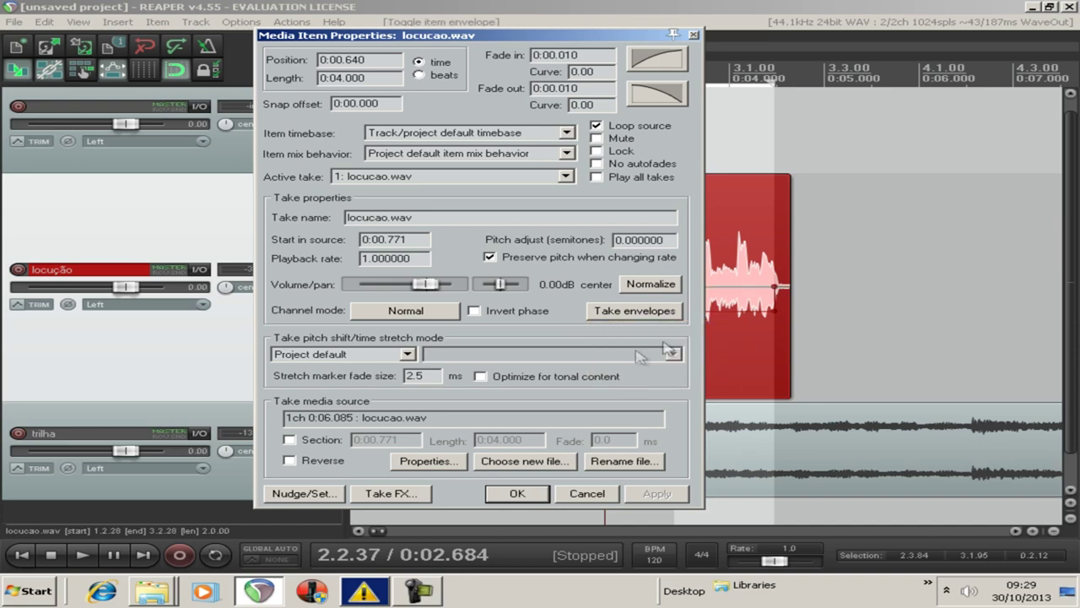
click(694, 36)
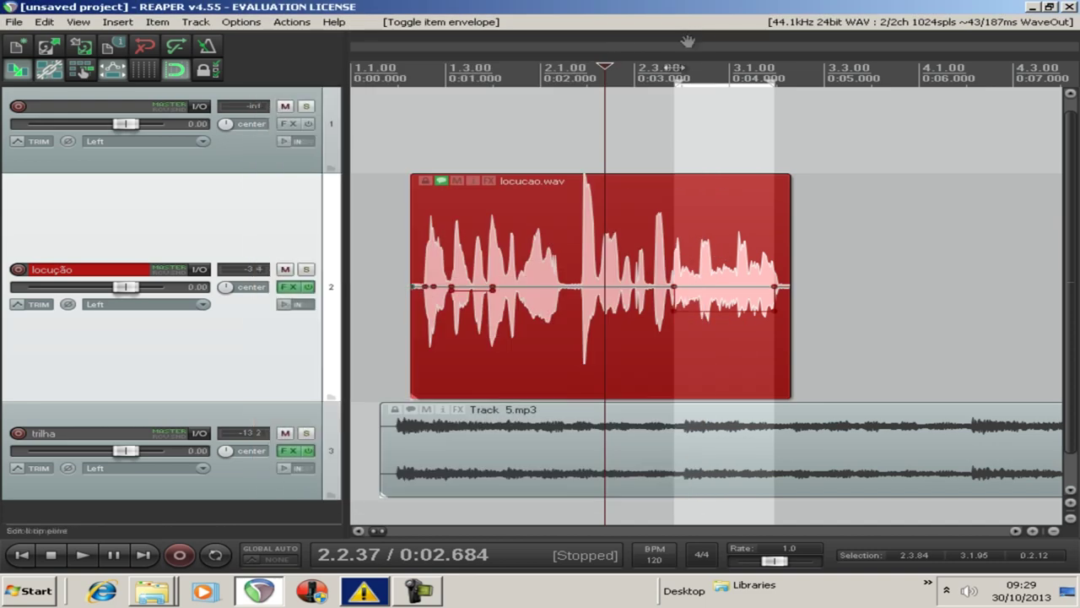
Step: Add two volume envelope points and two pan envelope points in the first half of locucao.wav, lowering one volume point slightly
click(557, 288)
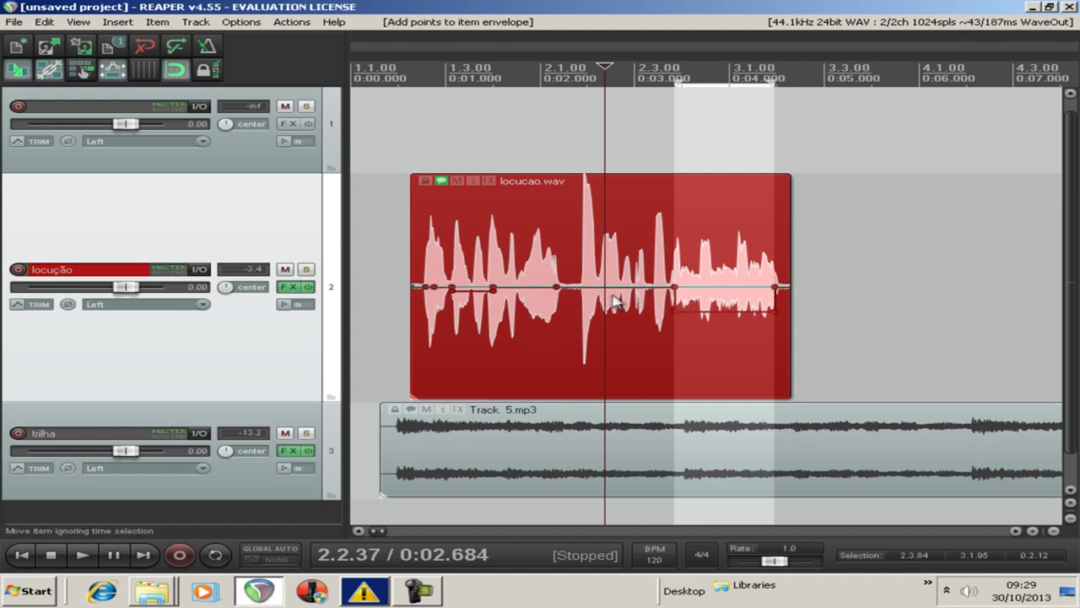
click(476, 288)
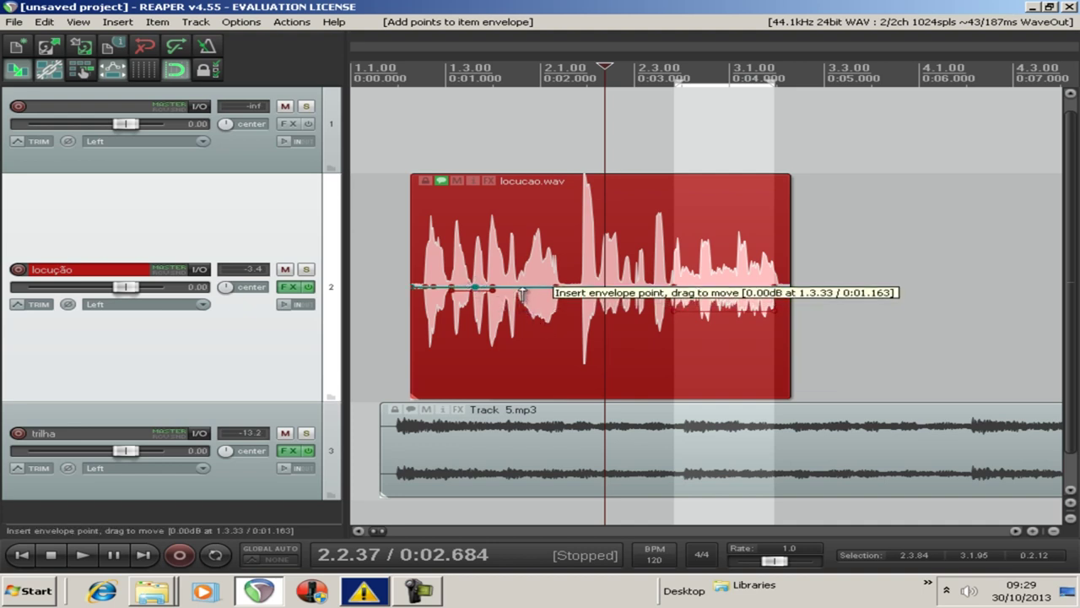
click(521, 288)
drag(522, 289, 533, 309)
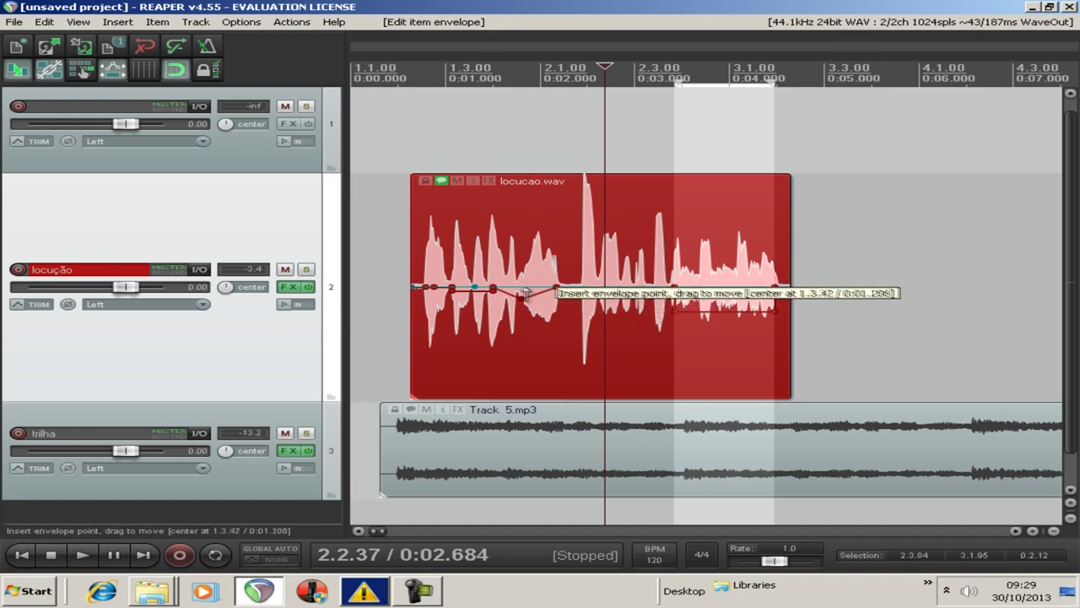
click(521, 287)
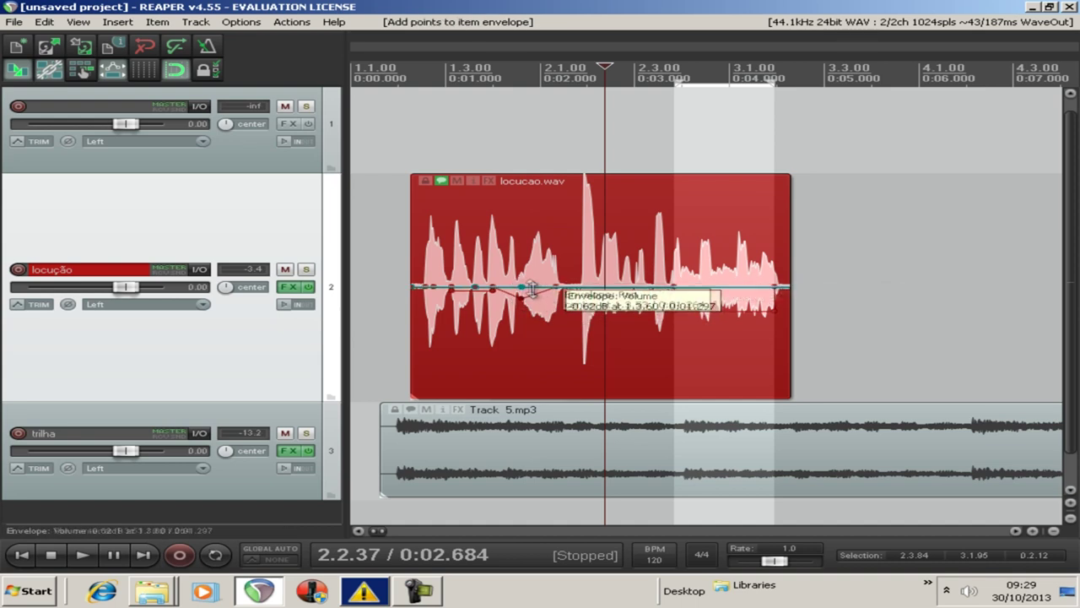
Step: Move the second pan envelope point of locucao.wav just inside the start of the time selection, moderately above the centre line
drag(522, 287, 669, 234)
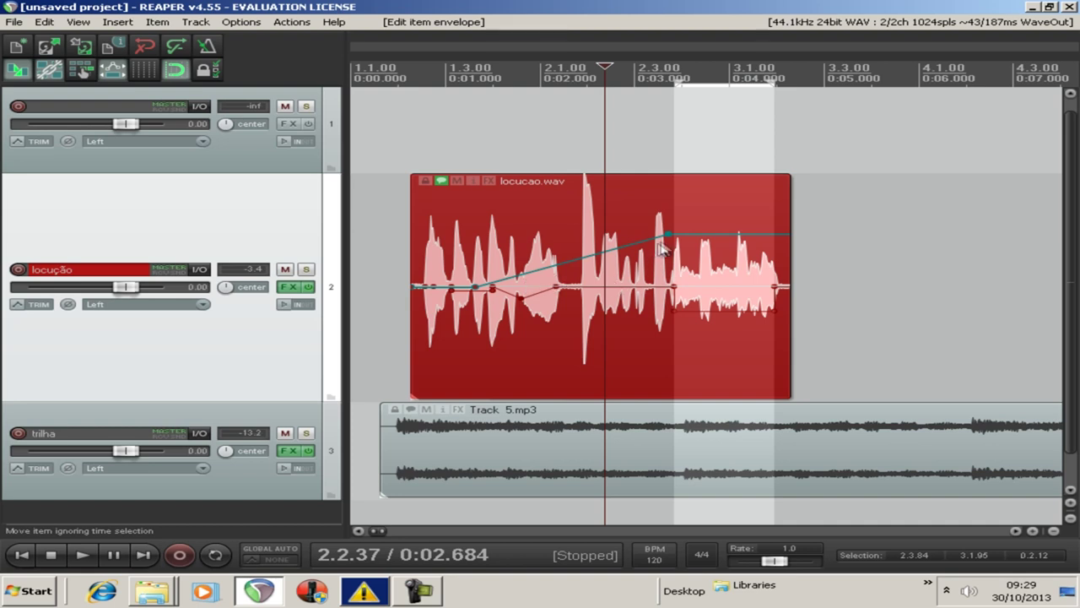
drag(668, 235, 684, 255)
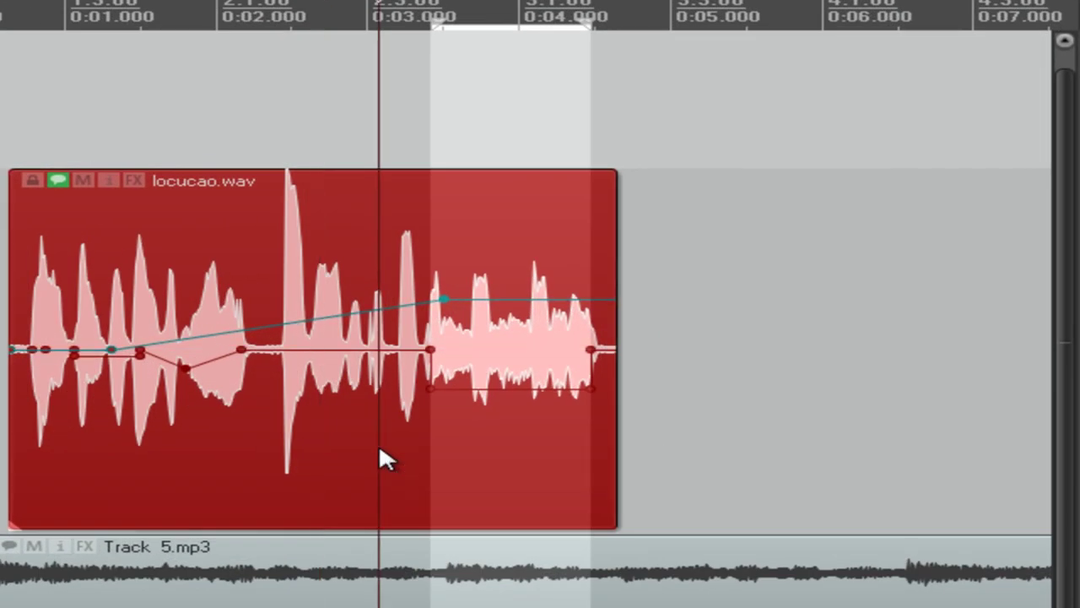
Step: Enable the take pitch envelope for locucao.wav in its item properties
double_click(643, 350)
click(342, 394)
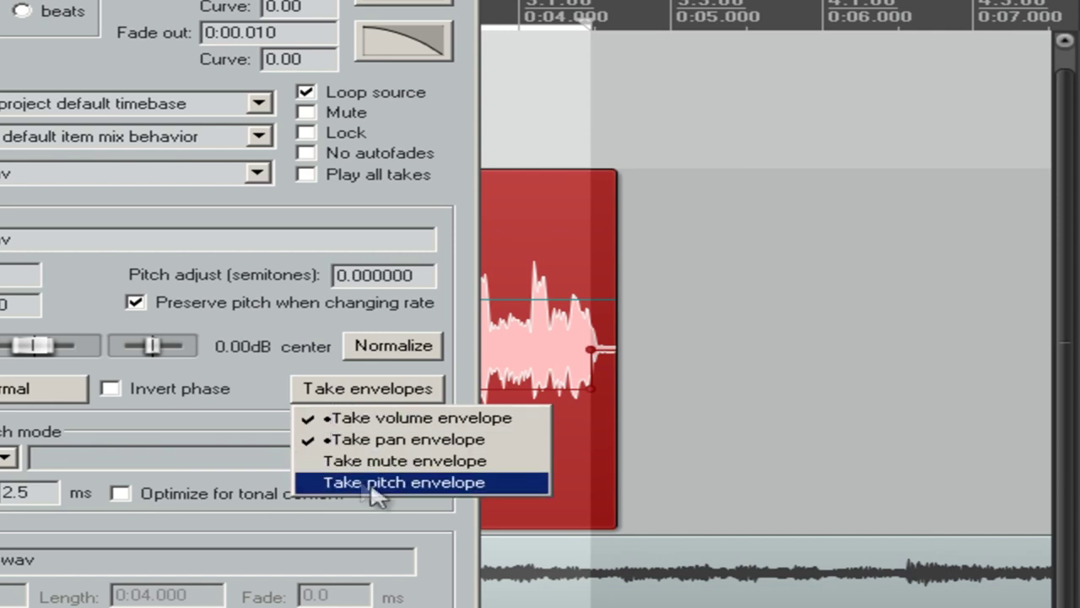
click(331, 485)
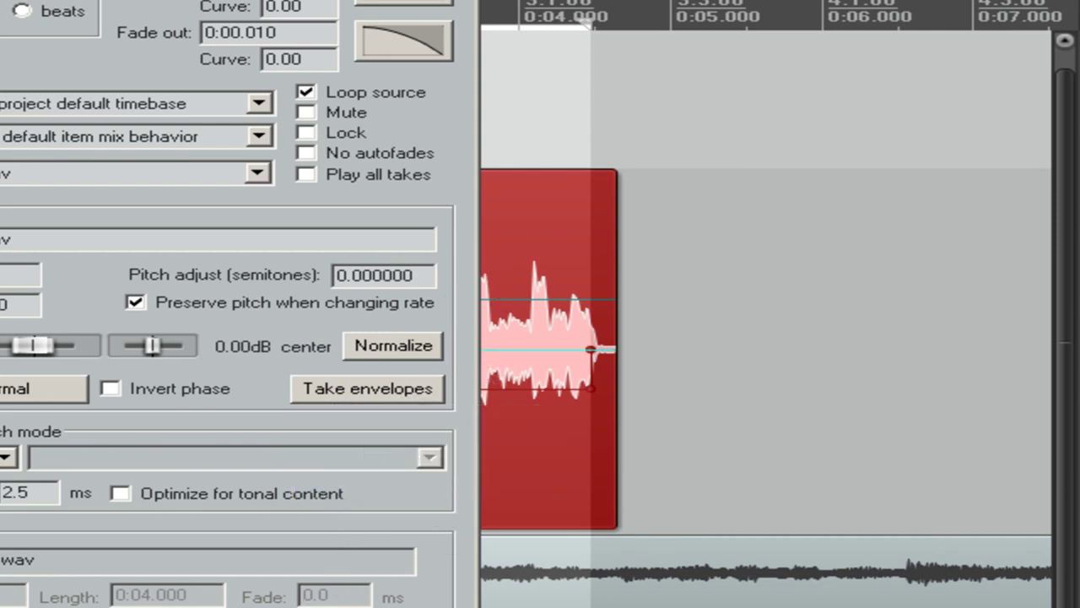
key(Return)
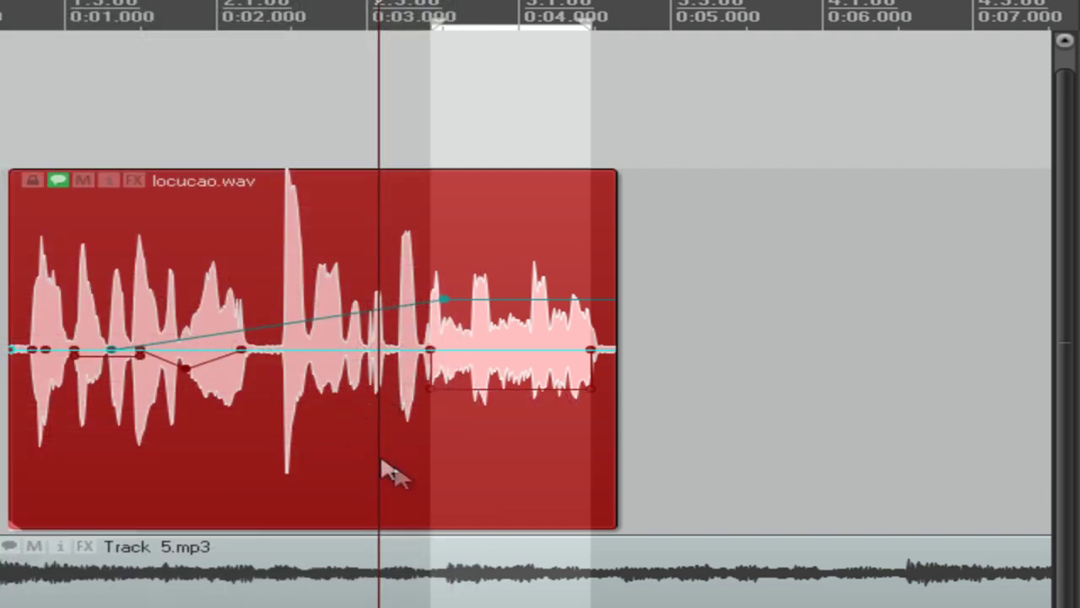
Step: Select the time range 2.3.79 to 3.1.67 and raise the pitch envelope of locucao.wav within it to about +1.34 semitones
click(387, 135)
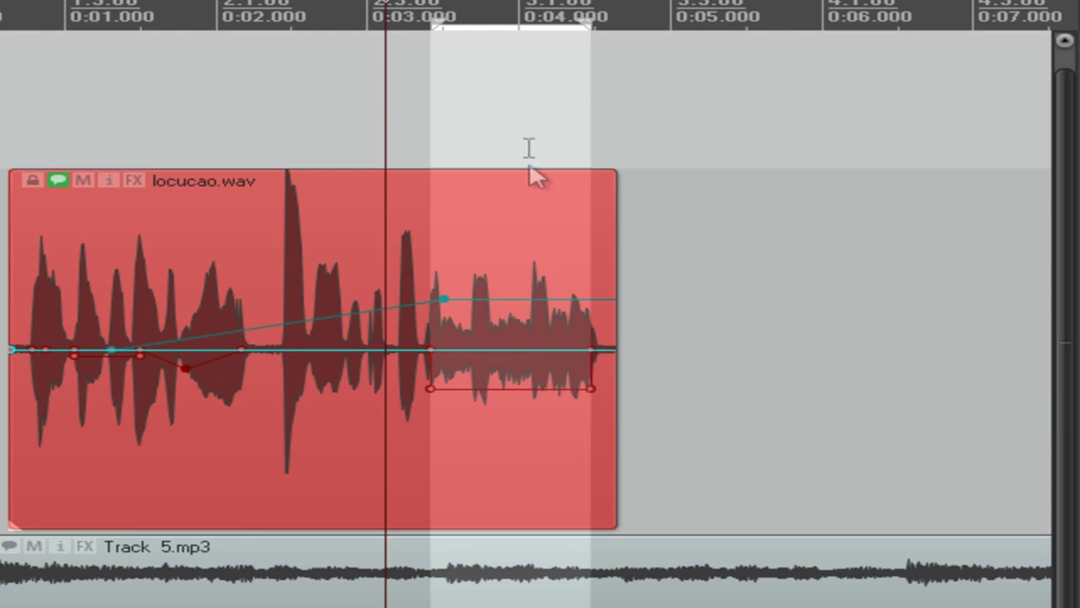
drag(569, 123, 423, 135)
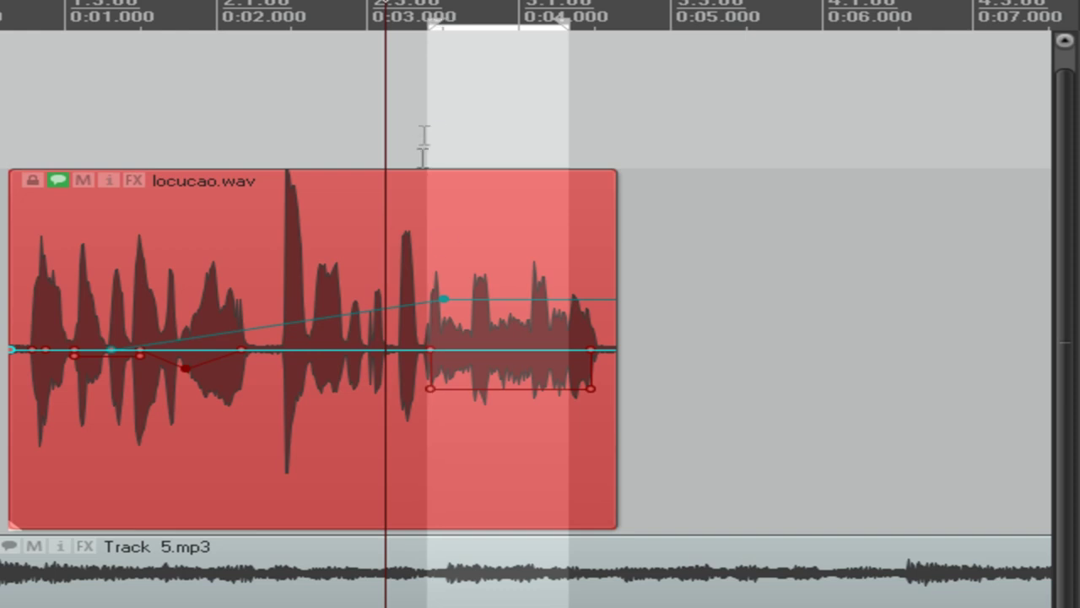
click(533, 347)
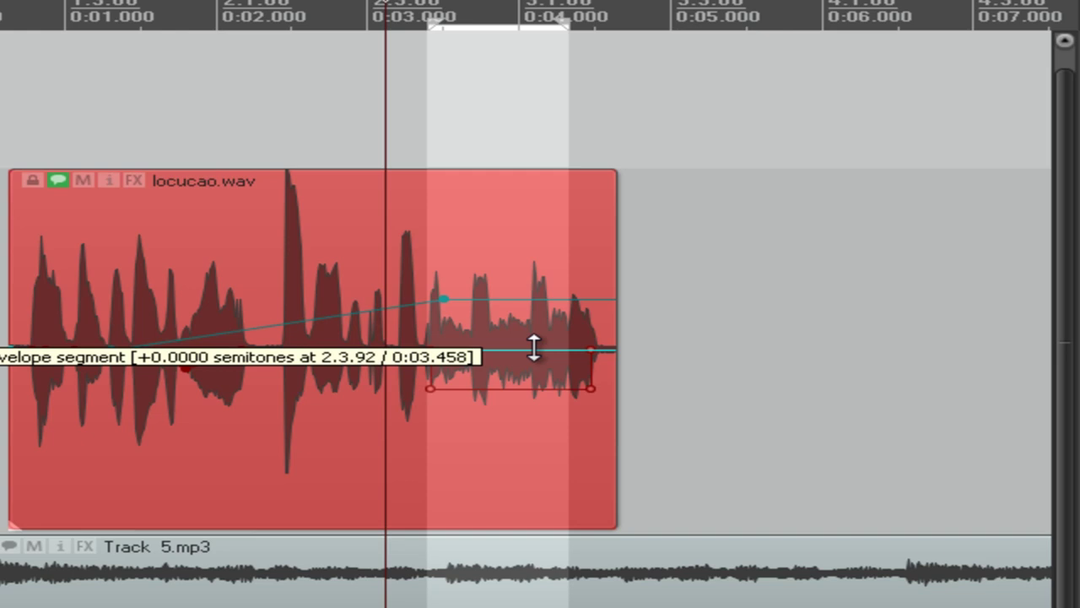
drag(534, 347, 545, 270)
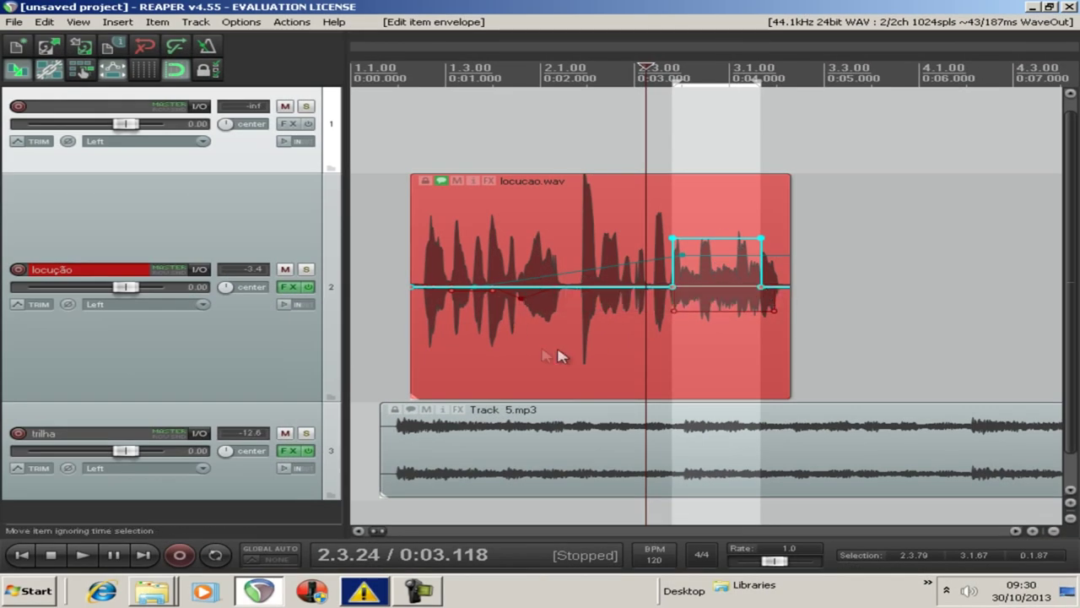
Step: Play the project from the middle of the first half of locucao.wav through the raised pitch section, with the music audible
click(511, 149)
key(space)
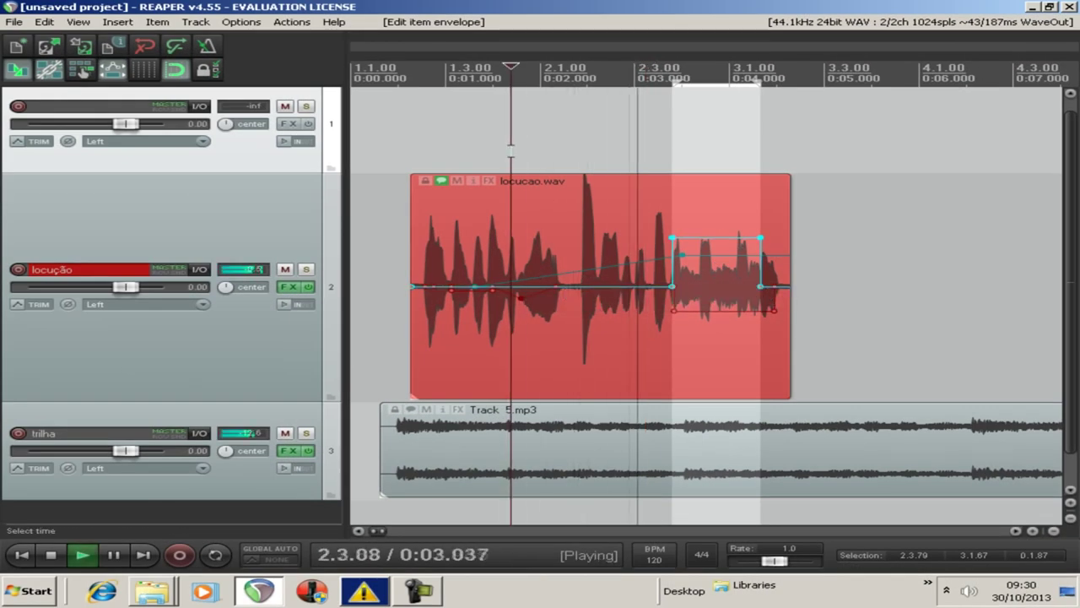
key(space)
key(space)
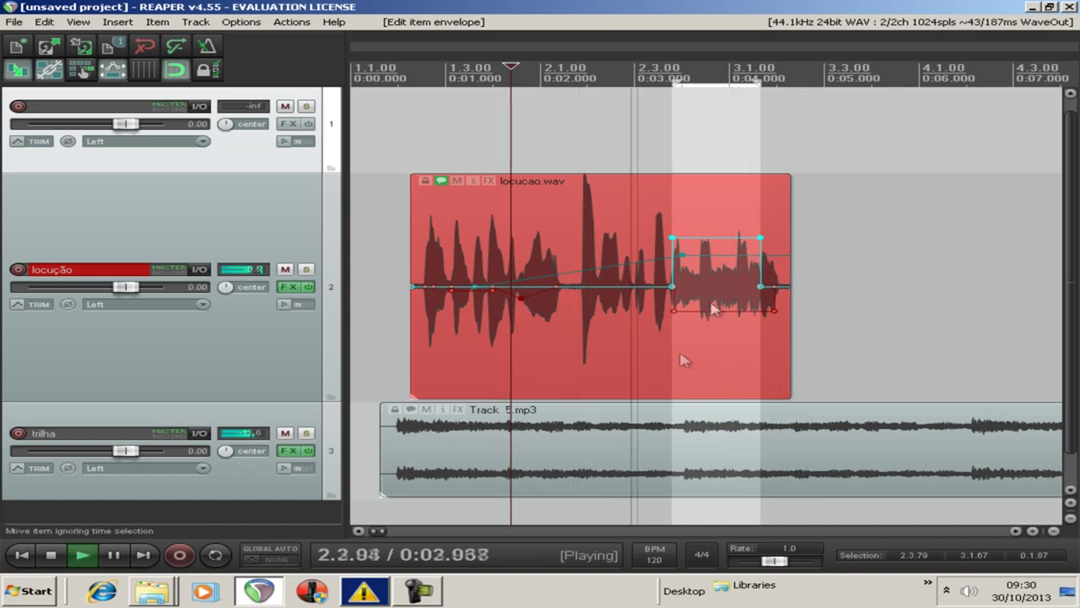
click(721, 456)
key(space)
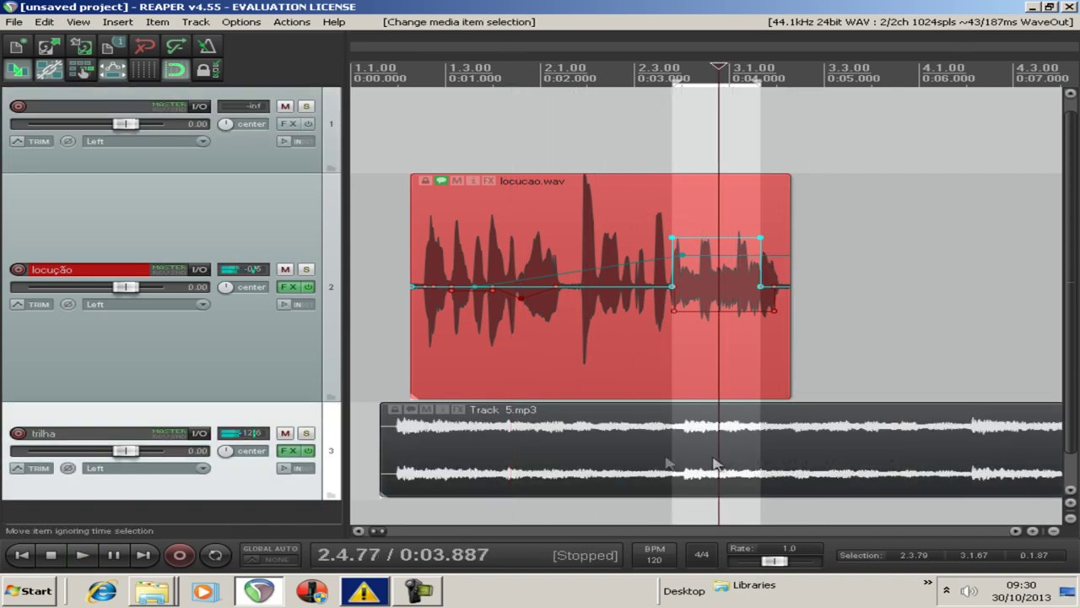
Step: Mute the trilha track and play from 2.1.30 to hear the pitch change on the voice alone
click(286, 434)
click(555, 152)
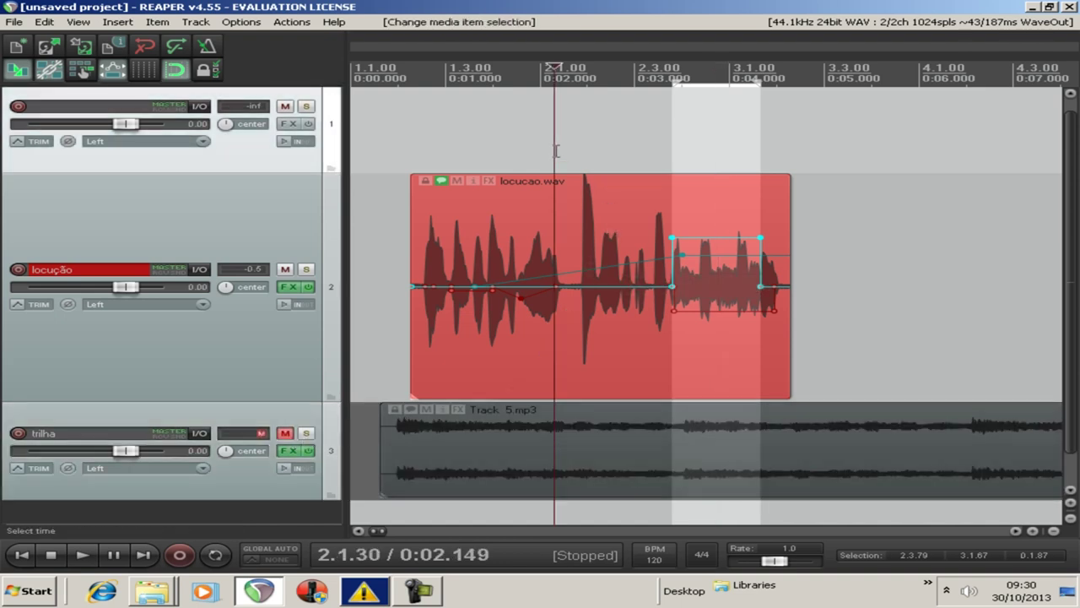
key(space)
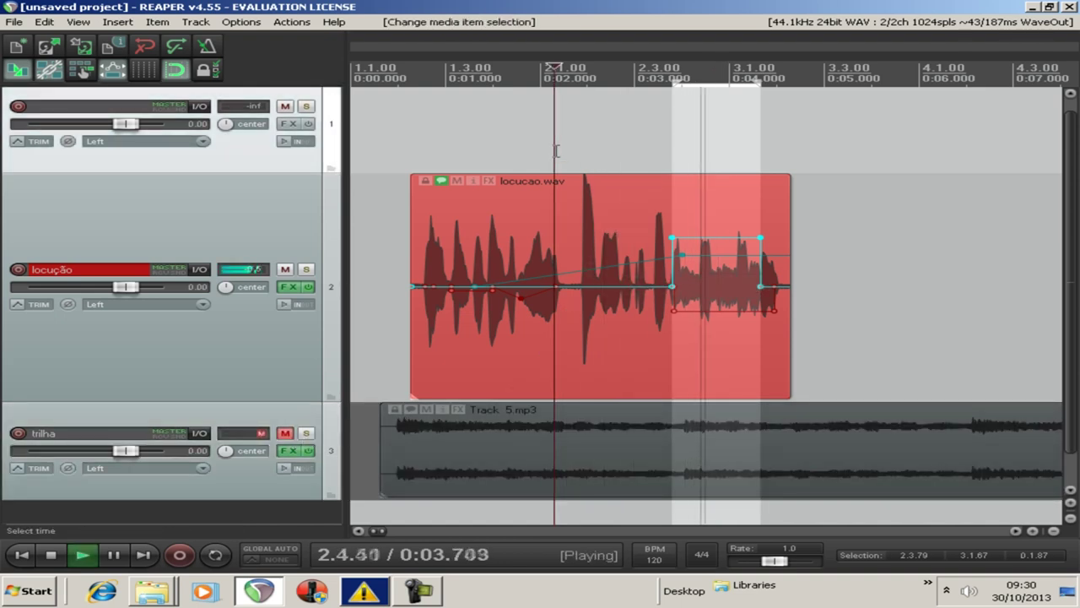
key(space)
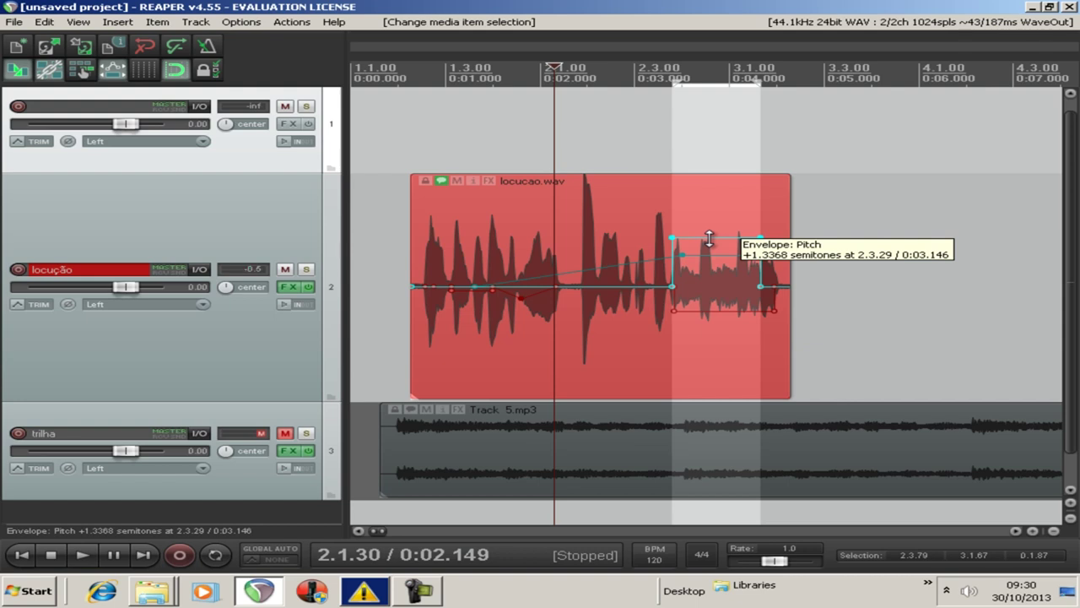
Step: Raise the selected pitch envelope segment of locucao.wav to about +2.96 semitones and play through it twice
drag(709, 239, 705, 179)
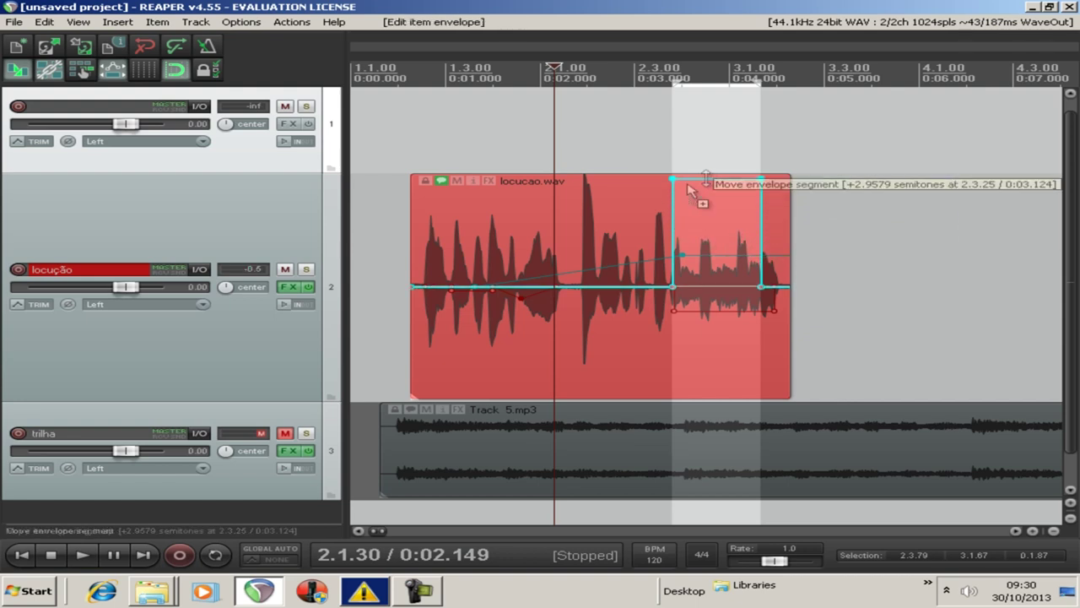
key(space)
click(601, 152)
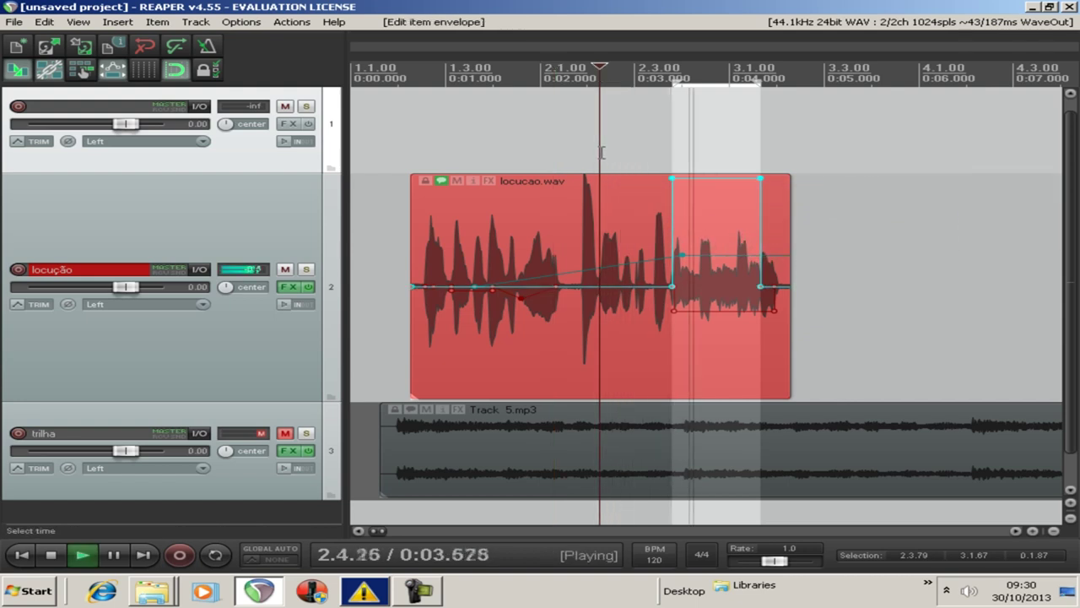
key(space)
click(558, 145)
key(space)
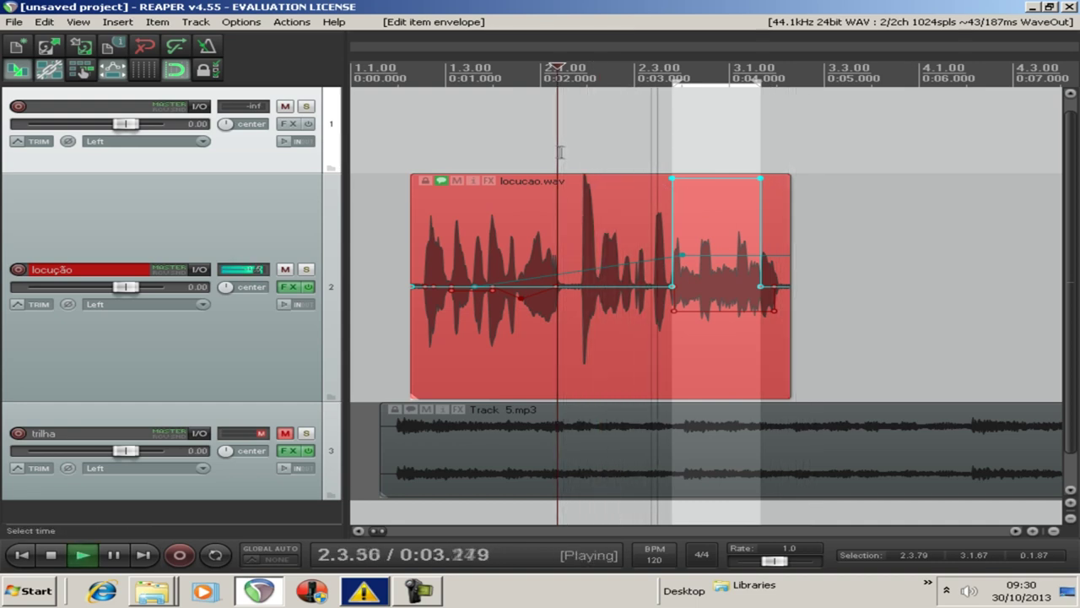
key(space)
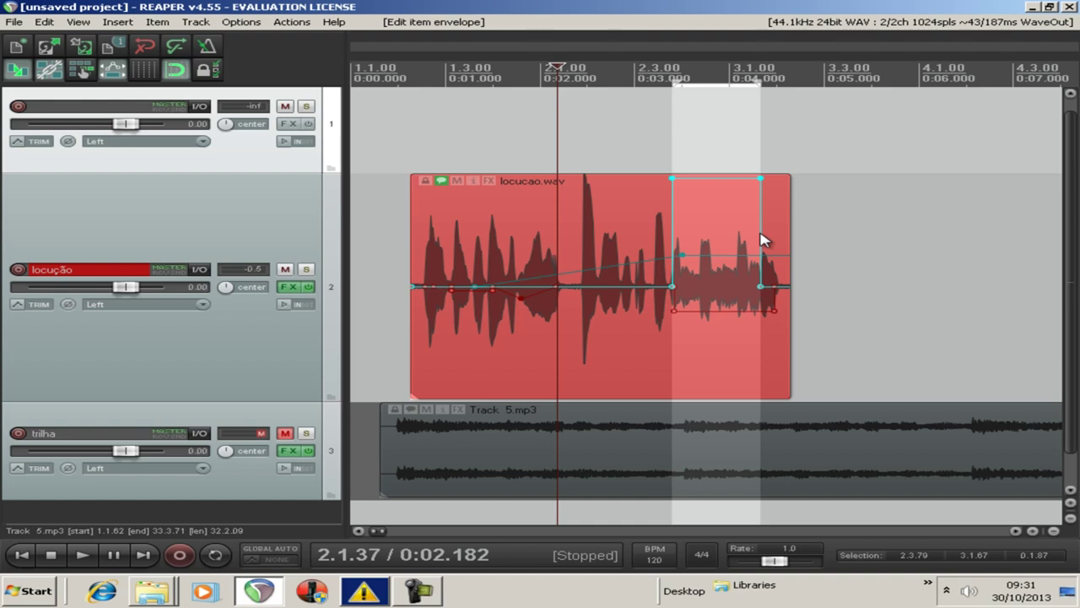
Step: Lower the raised pitch envelope segment of locucao.wav back to the centre line
drag(717, 178, 717, 291)
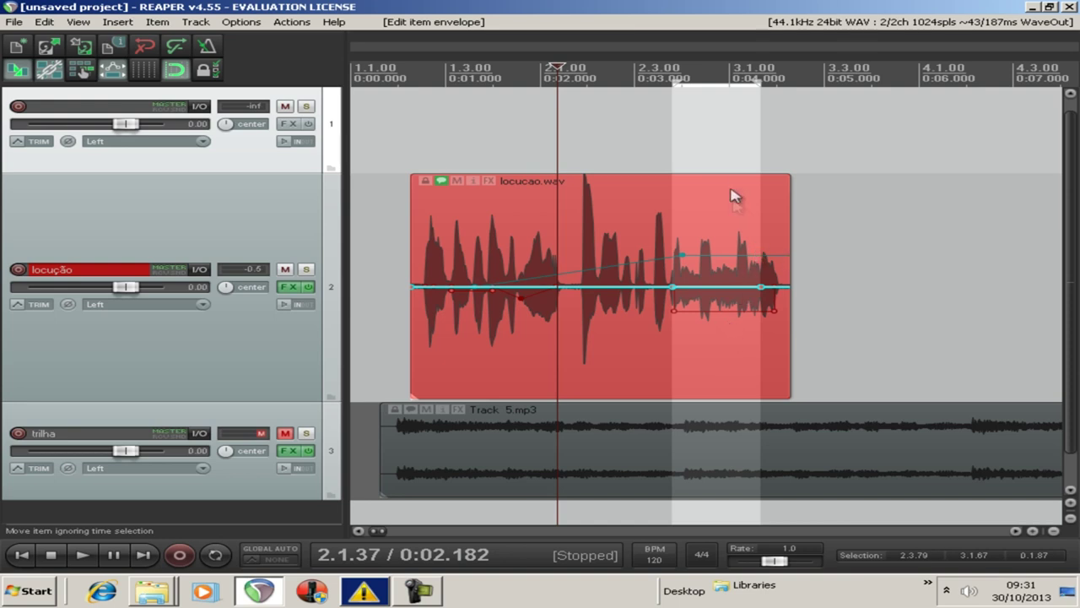
click(732, 160)
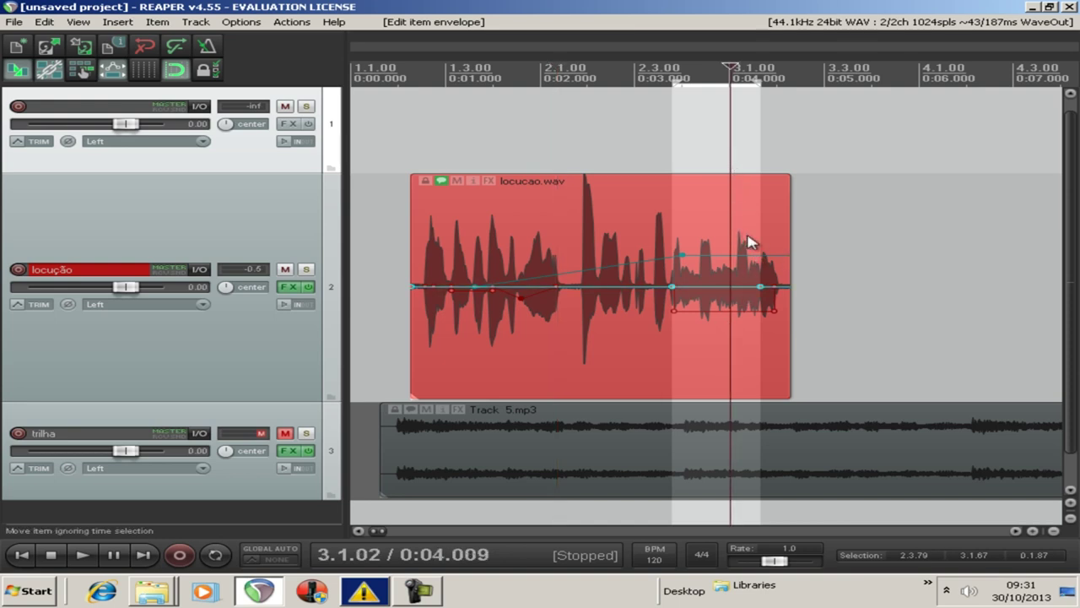
click(749, 243)
click(760, 250)
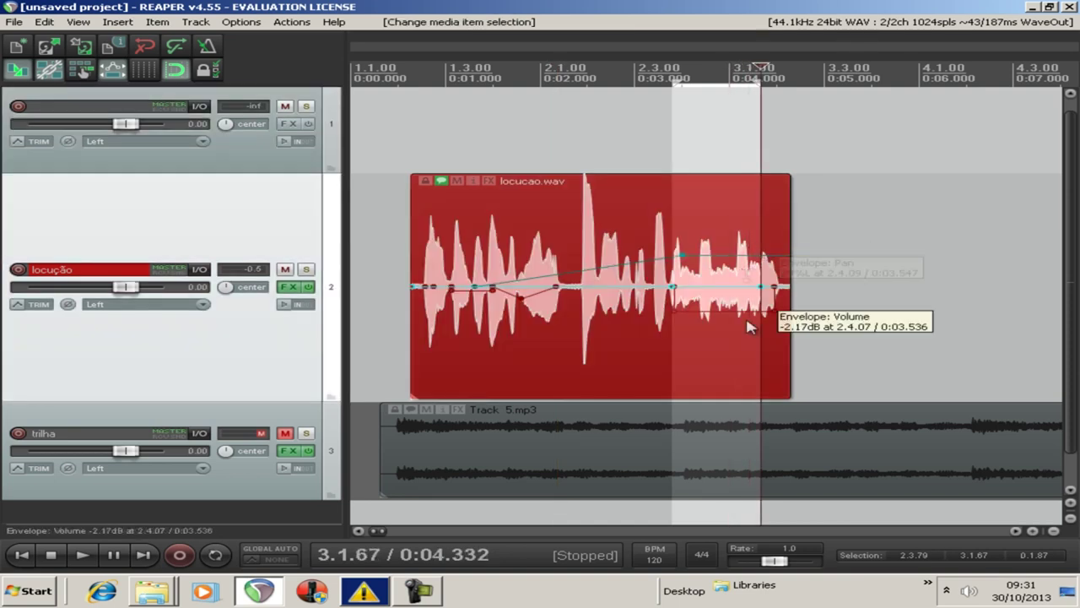
Step: Play locucao.wav from 2.3.39 to hear its ending with the reset pitch
click(659, 340)
click(655, 157)
key(space)
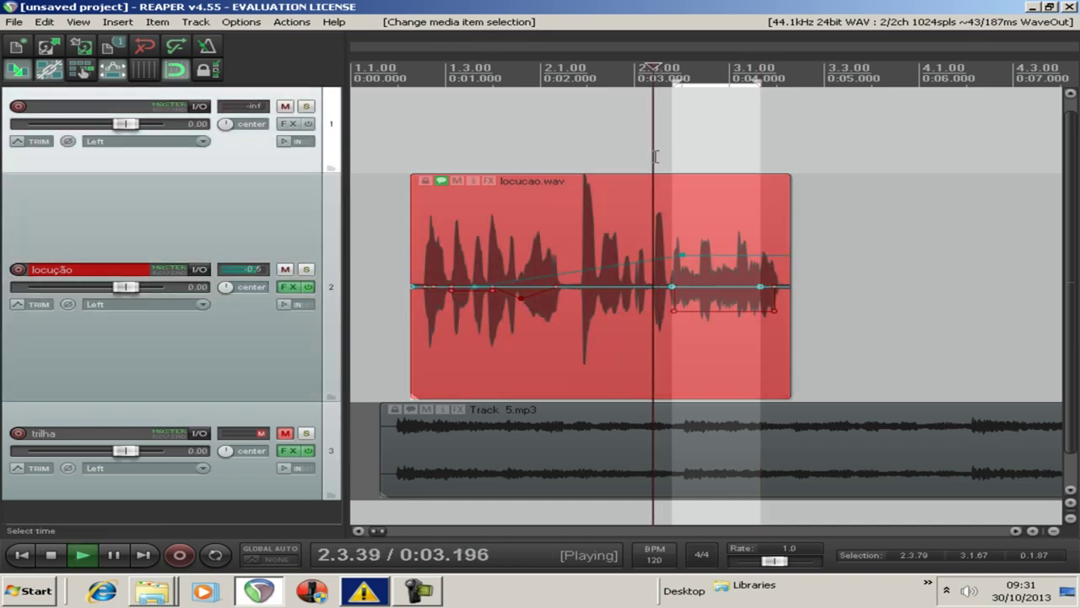
scroll(655, 156, up, 2)
key(space)
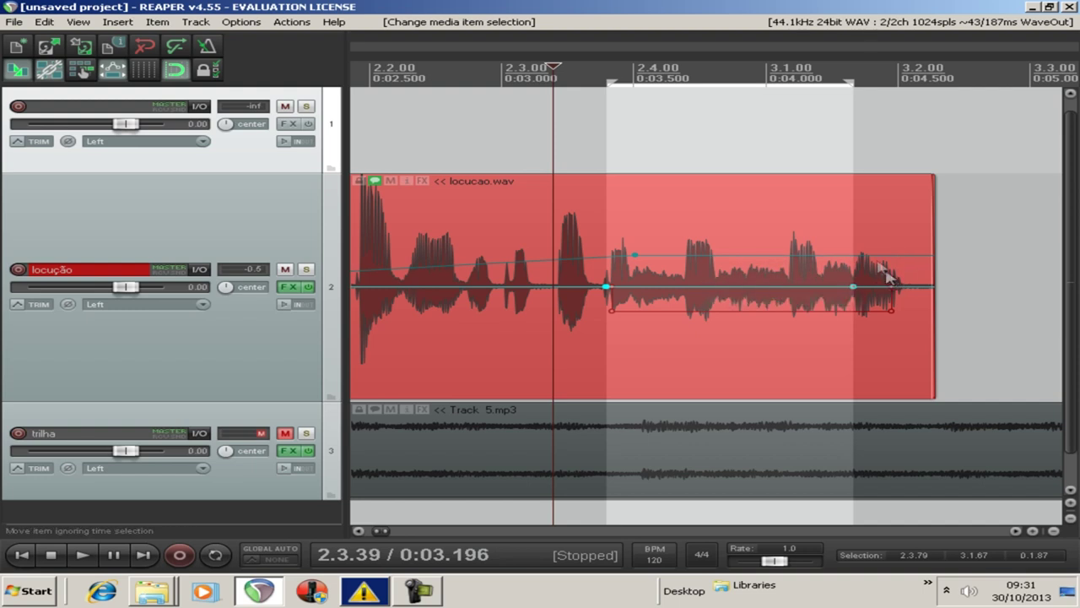
Step: Split locucao.wav at 3.1.90, near the end of the last word
click(855, 223)
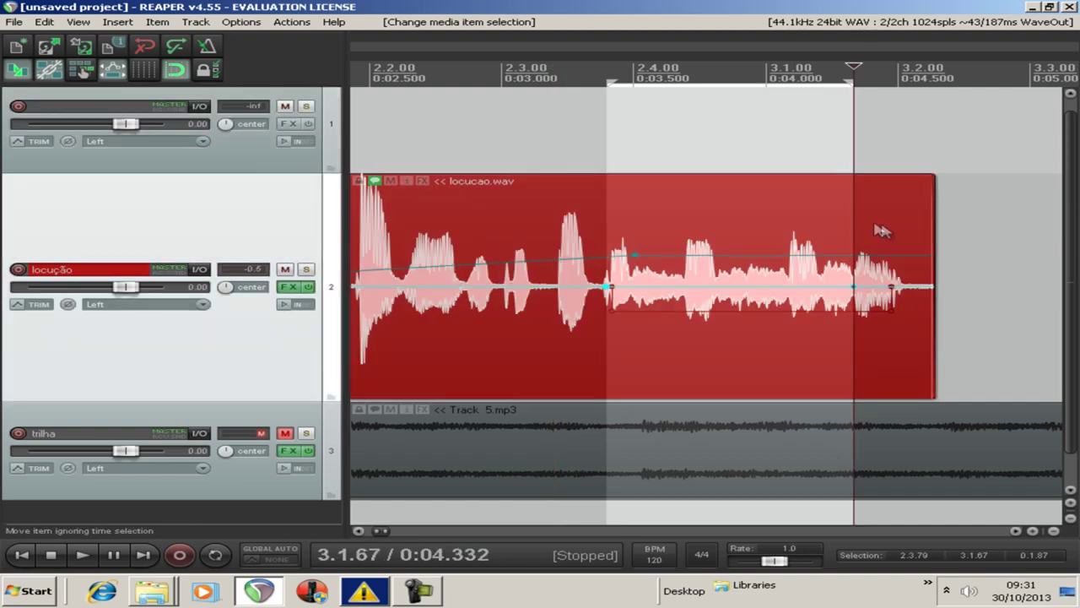
click(884, 233)
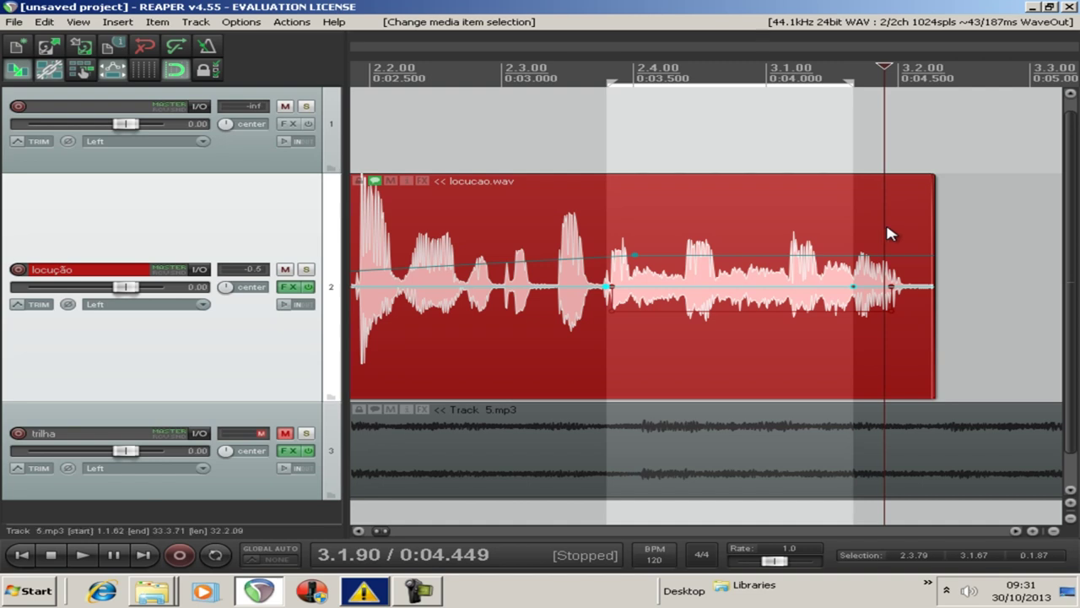
key(s)
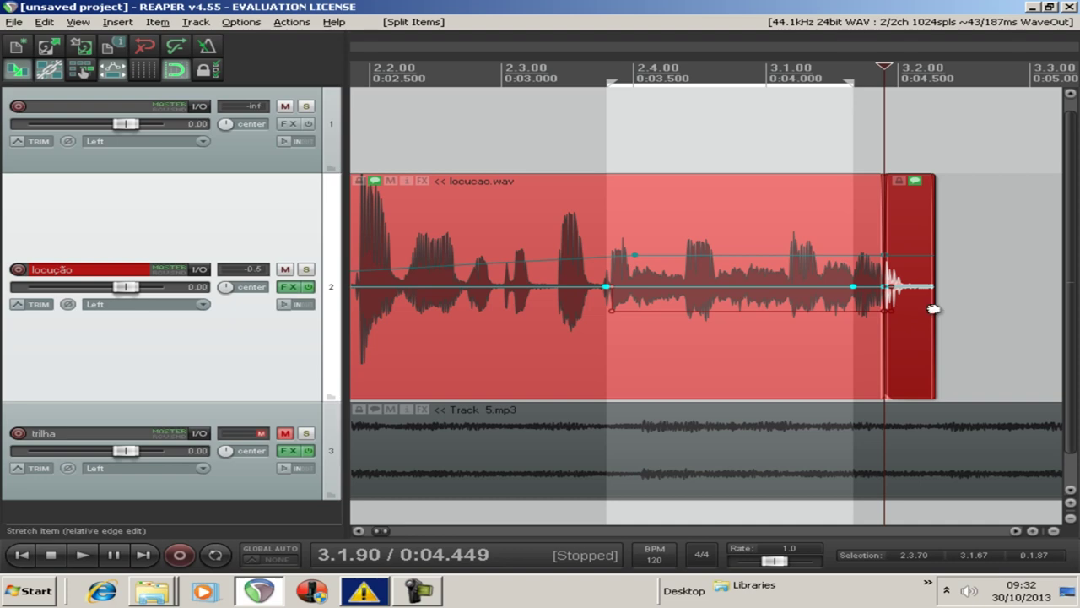
Step: Time-stretch the short final piece of locucao.wav from its end edge to a playback rate of 0.083
drag(933, 309, 971, 309)
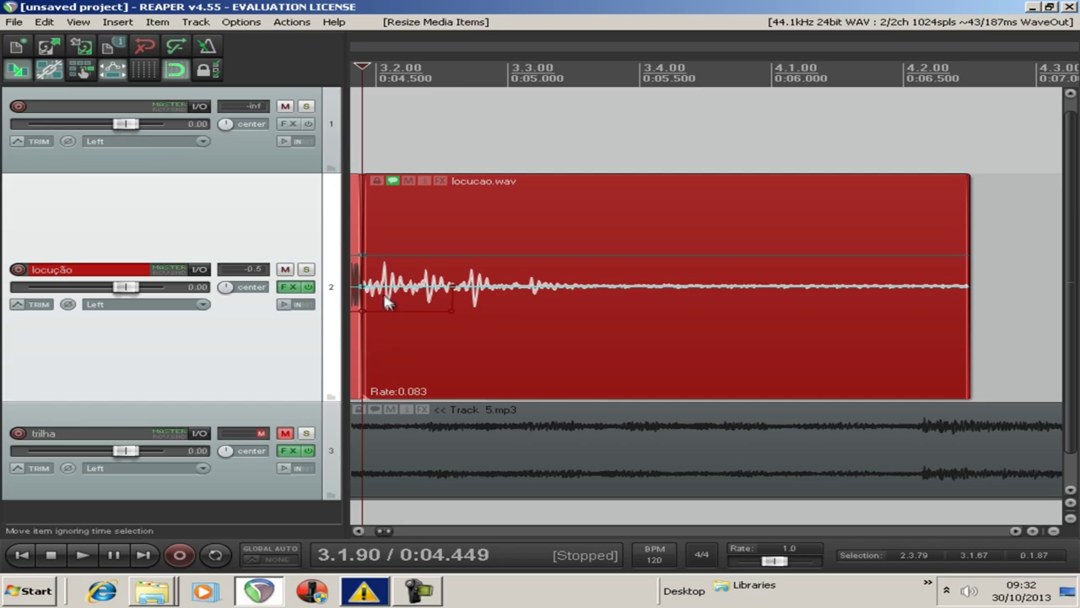
scroll(380, 531, left, 6)
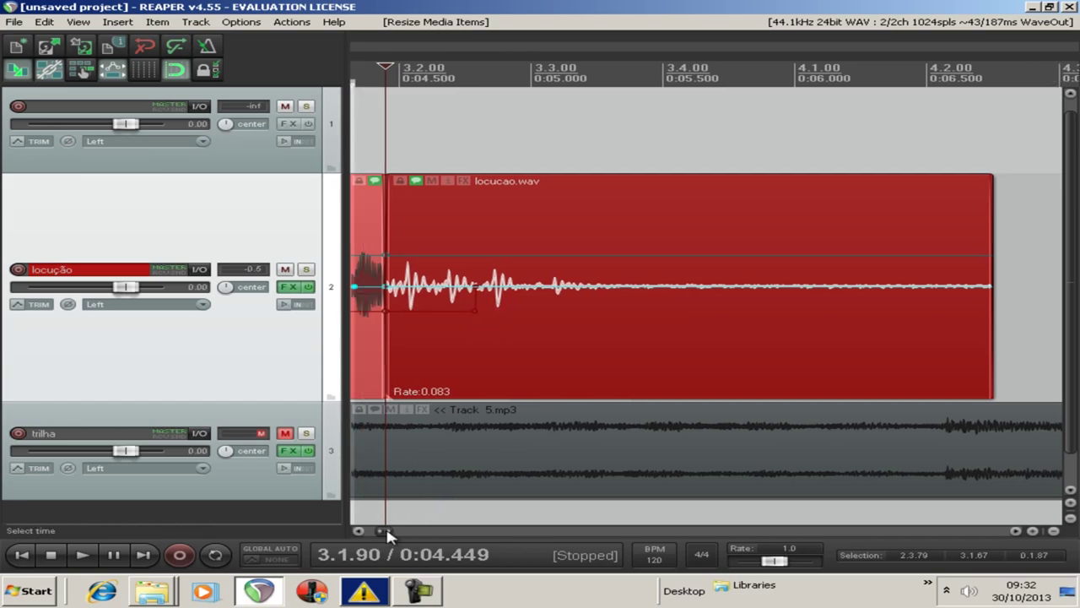
scroll(637, 439, down, 4)
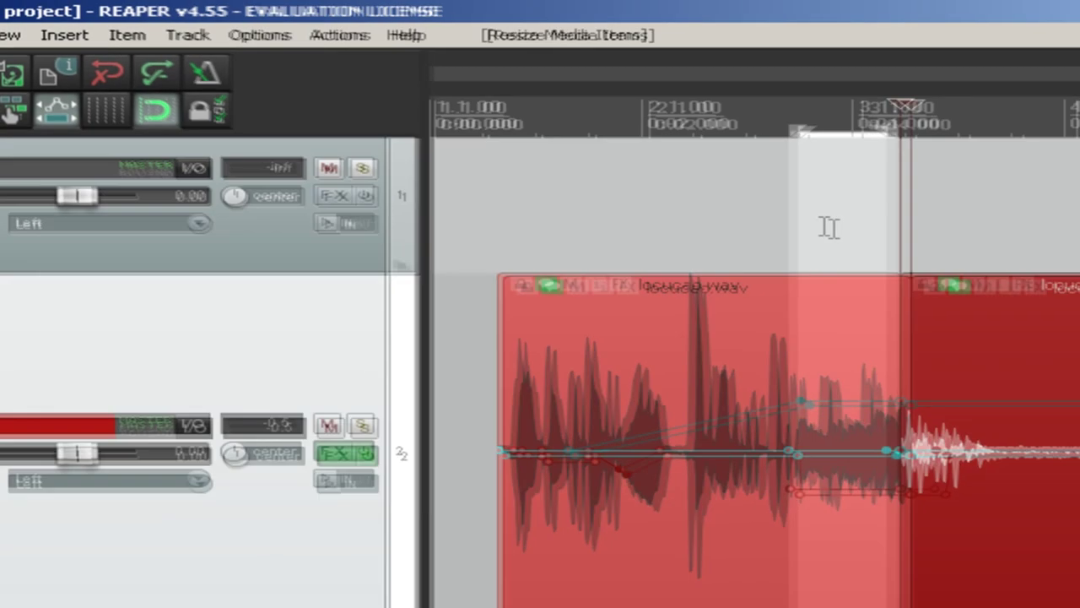
Step: Play from 2.4.40 through the time-stretched ending of locucao.wav
click(601, 142)
key(space)
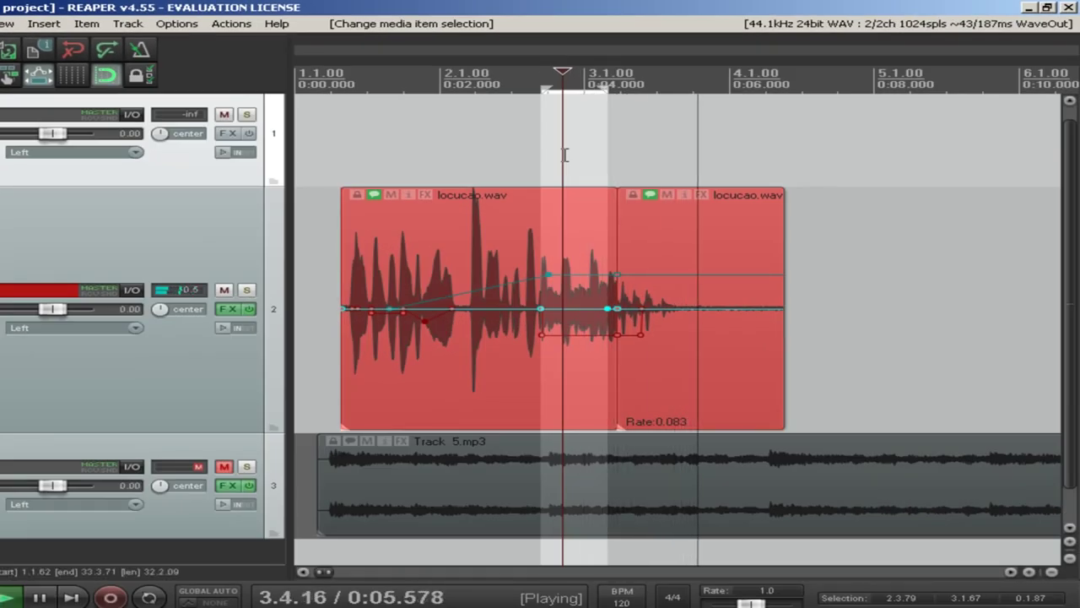
key(space)
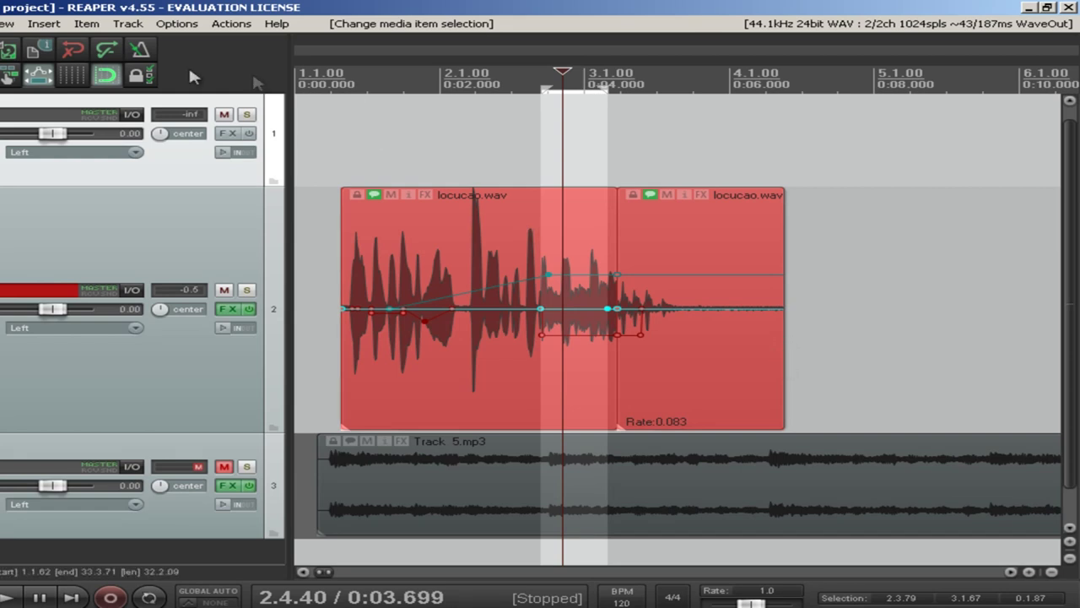
Step: Undo the last changes back through the stretch of the final locucao.wav piece, and redo the stretch
click(74, 52)
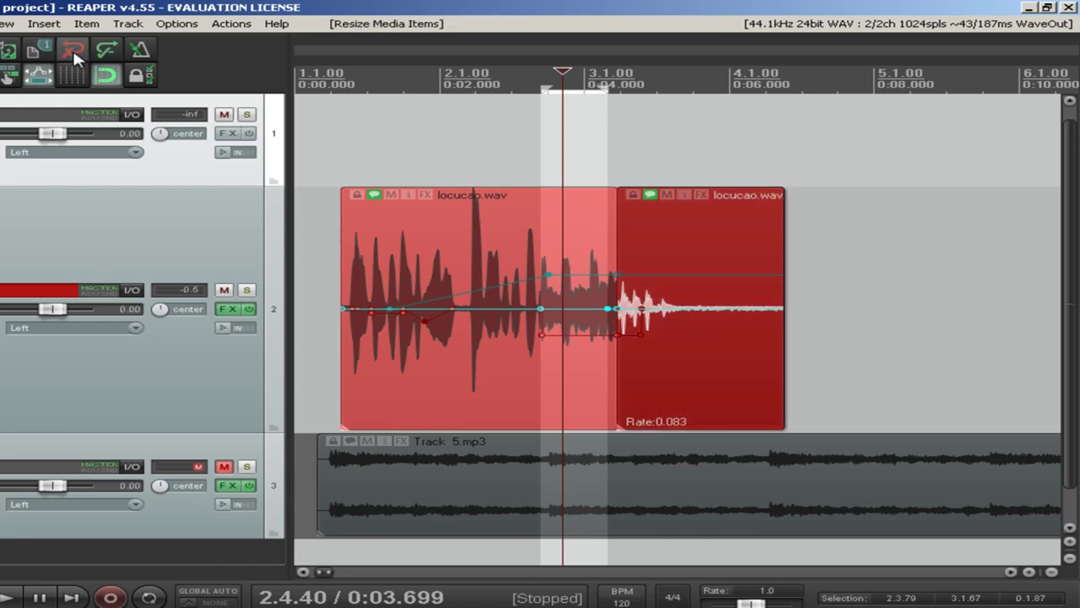
click(73, 51)
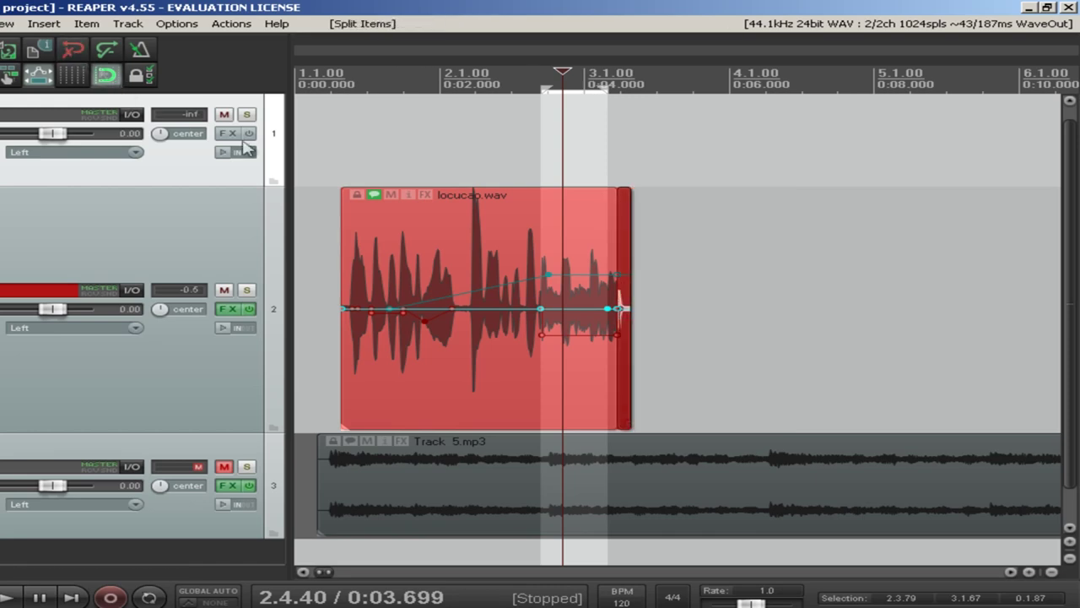
click(107, 52)
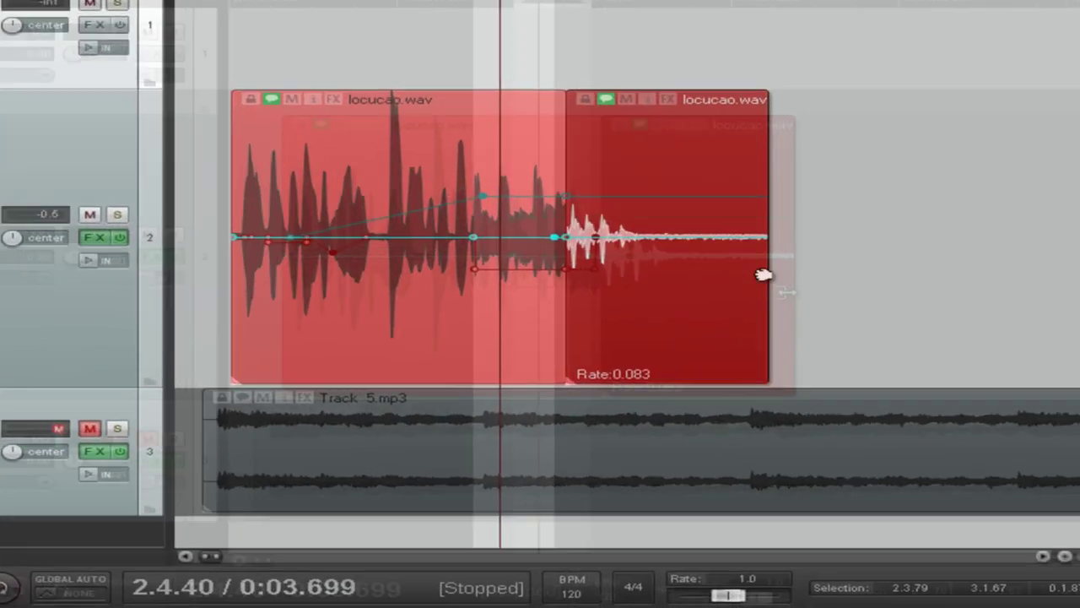
Step: Shorten the stretched final piece of locucao.wav from its end edge to a playback rate of 0.276, and play the result
drag(795, 289, 674, 286)
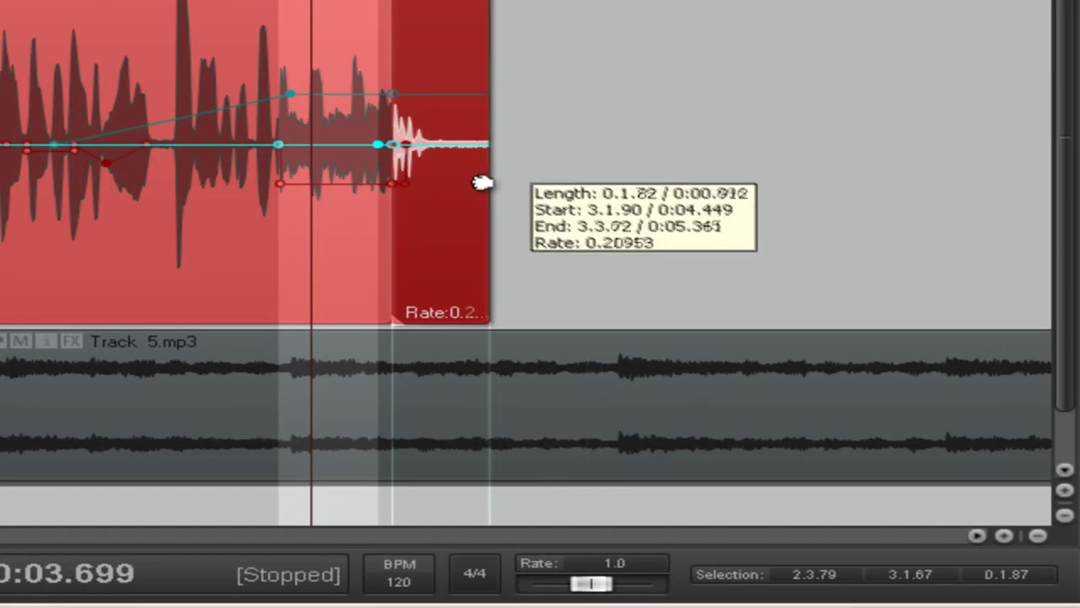
drag(482, 183, 465, 182)
key(space)
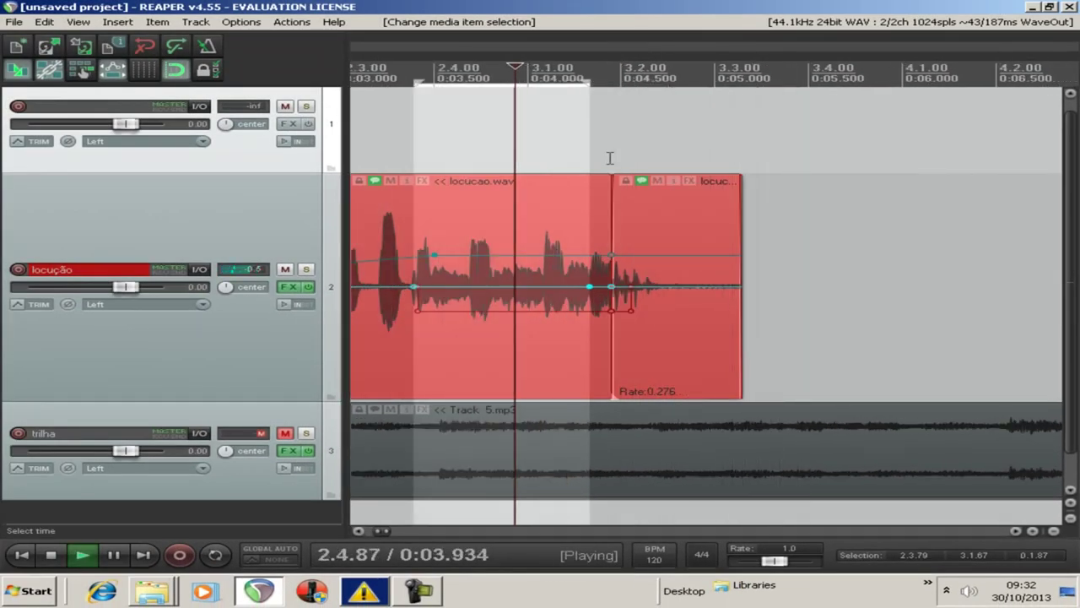
key(space)
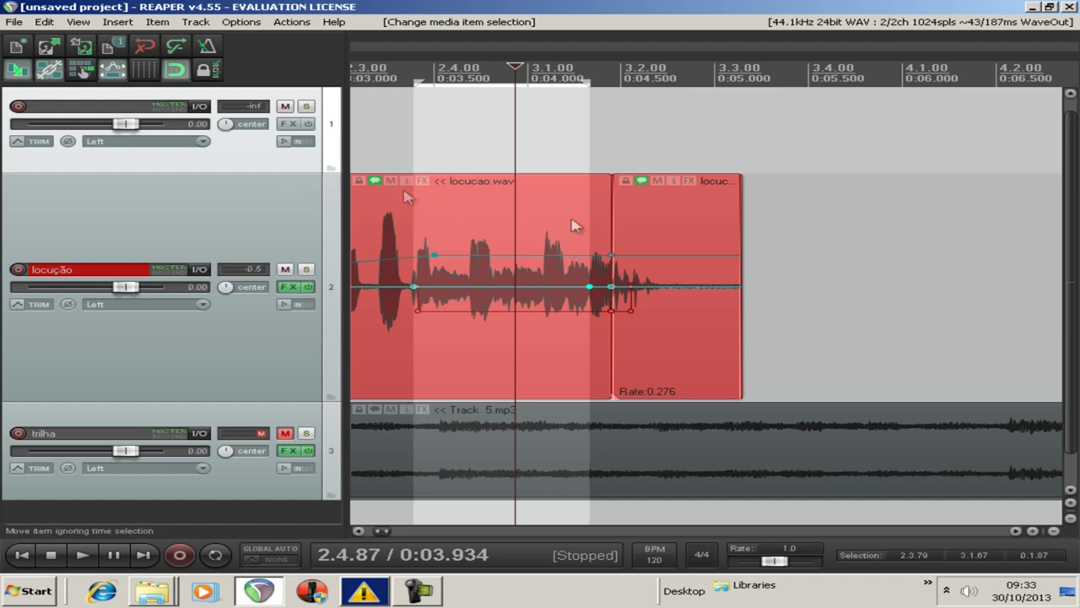
drag(1075, 290, 1075, 357)
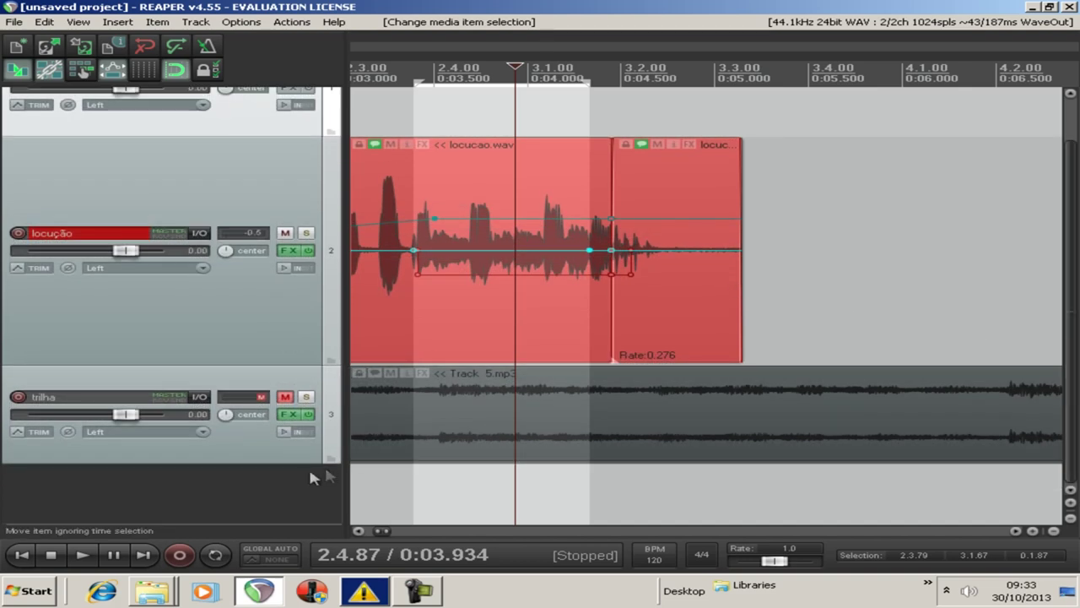
click(419, 590)
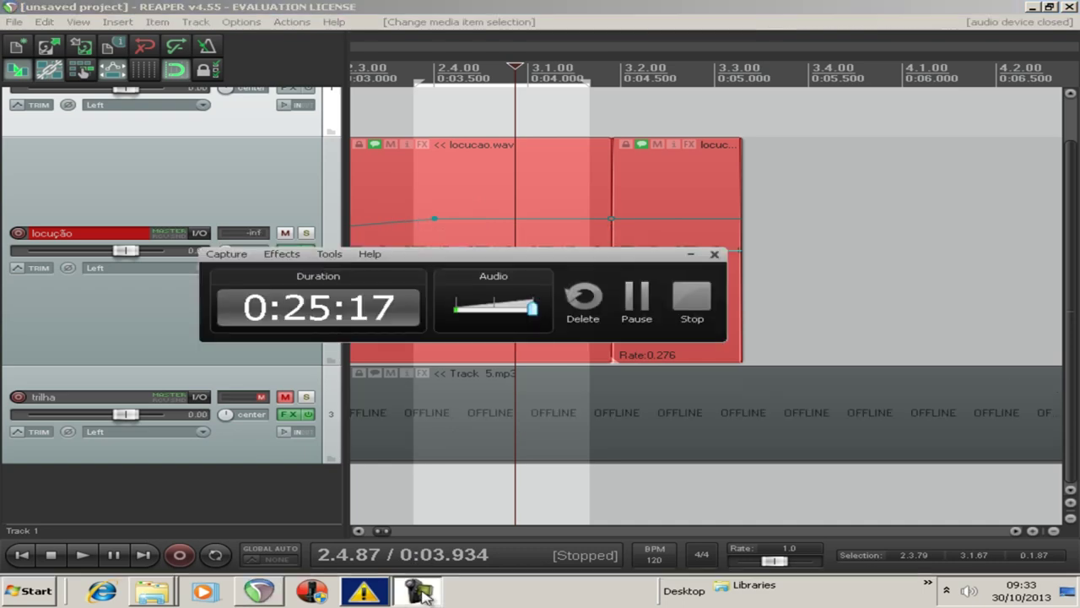
click(420, 591)
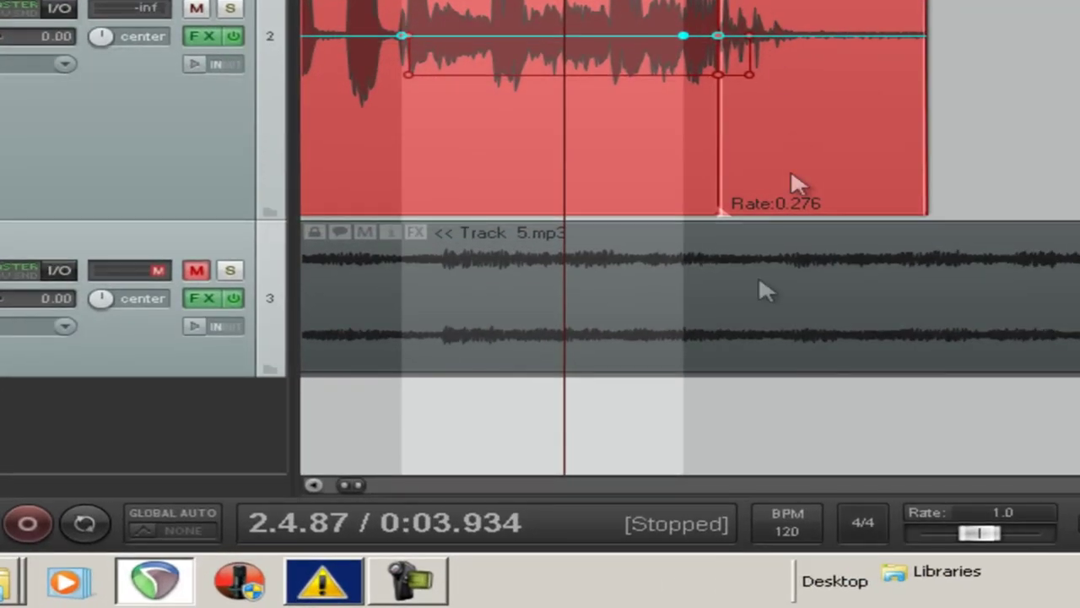
click(411, 577)
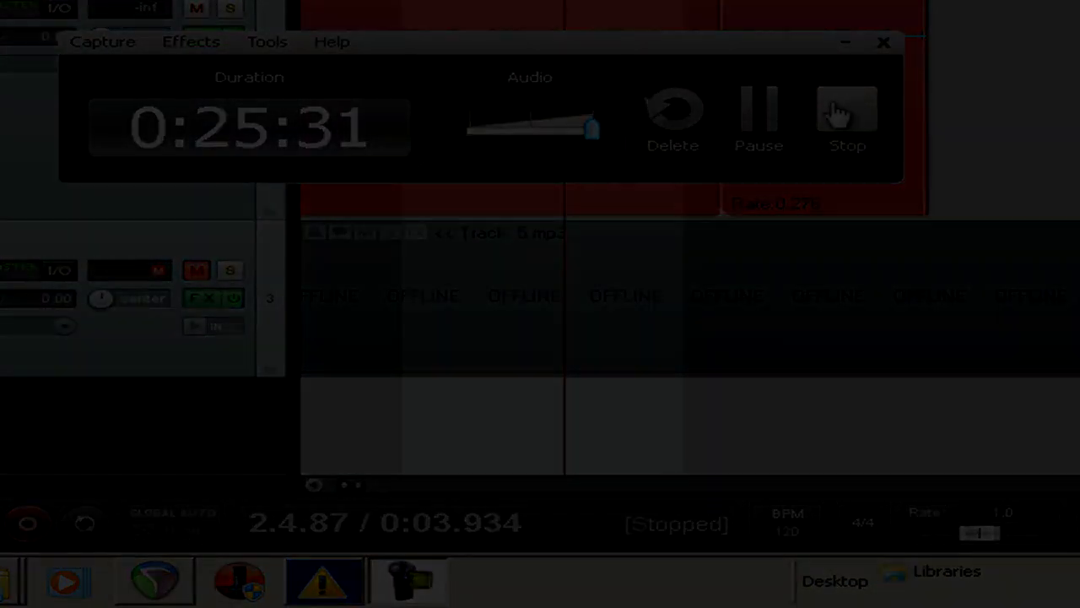